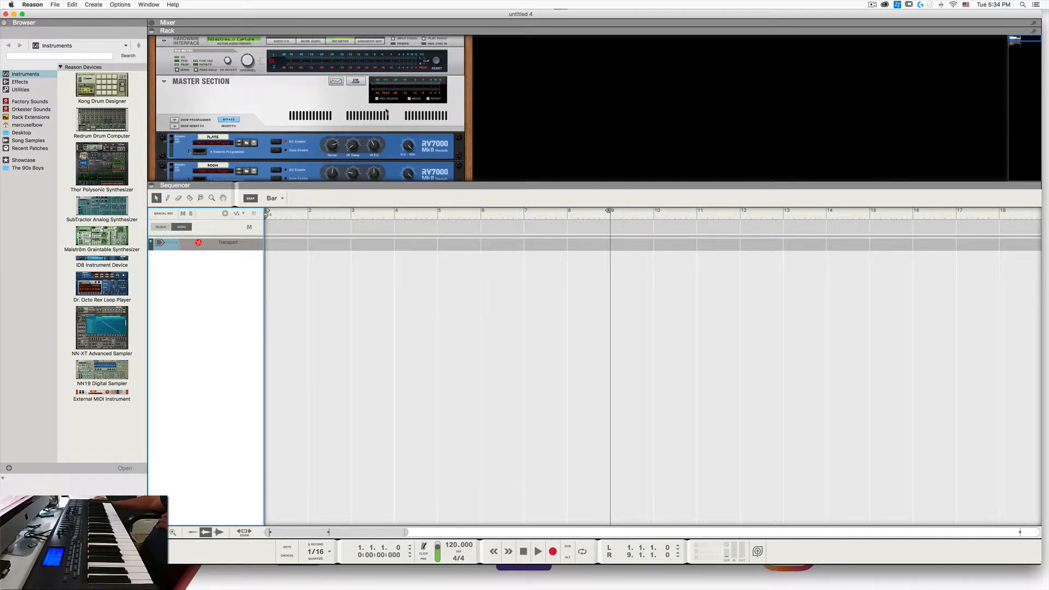
Step: Look over the rack and the mixer, and open the ALL Instrument Patches folder in the factory sounds
{"action": "scroll", "coordinate": [387, 113], "scroll_direction": "down", "scroll_amount": 10}
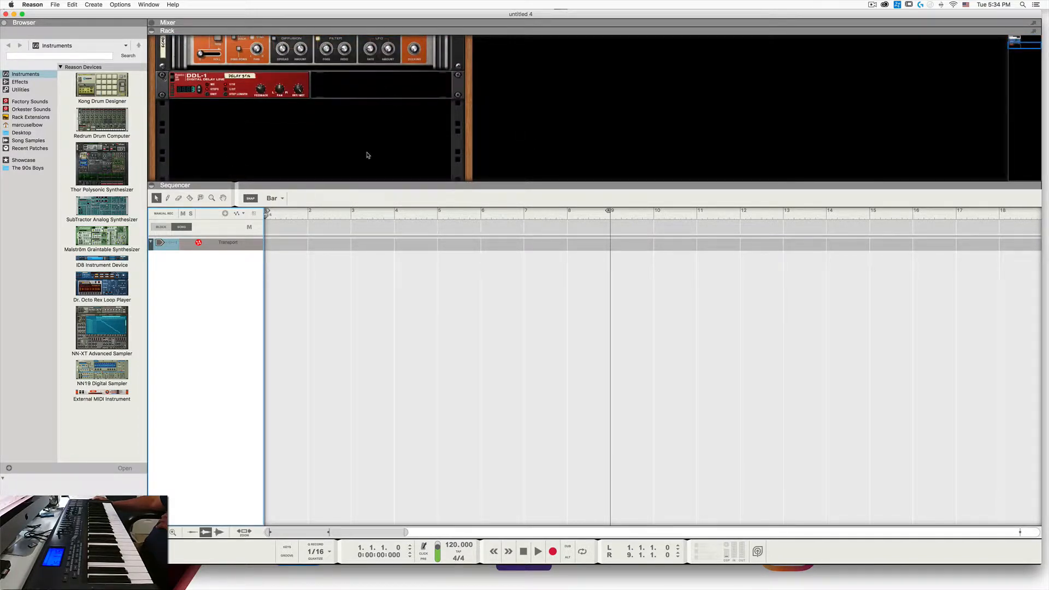
{"action": "scroll", "coordinate": [692, 48], "scroll_direction": "up", "scroll_amount": 1}
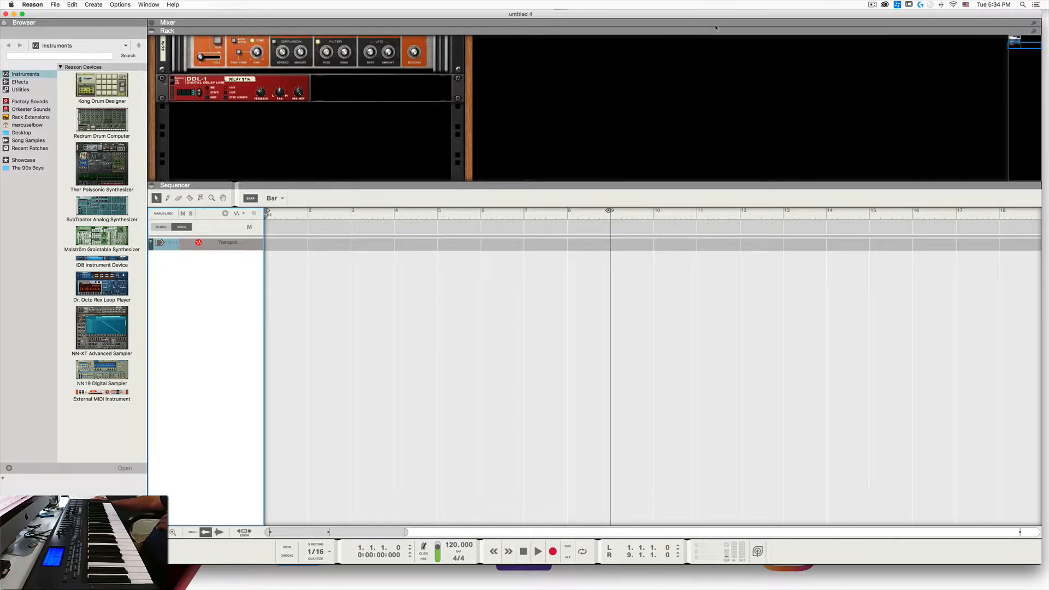
{"action": "key", "text": "F5"}
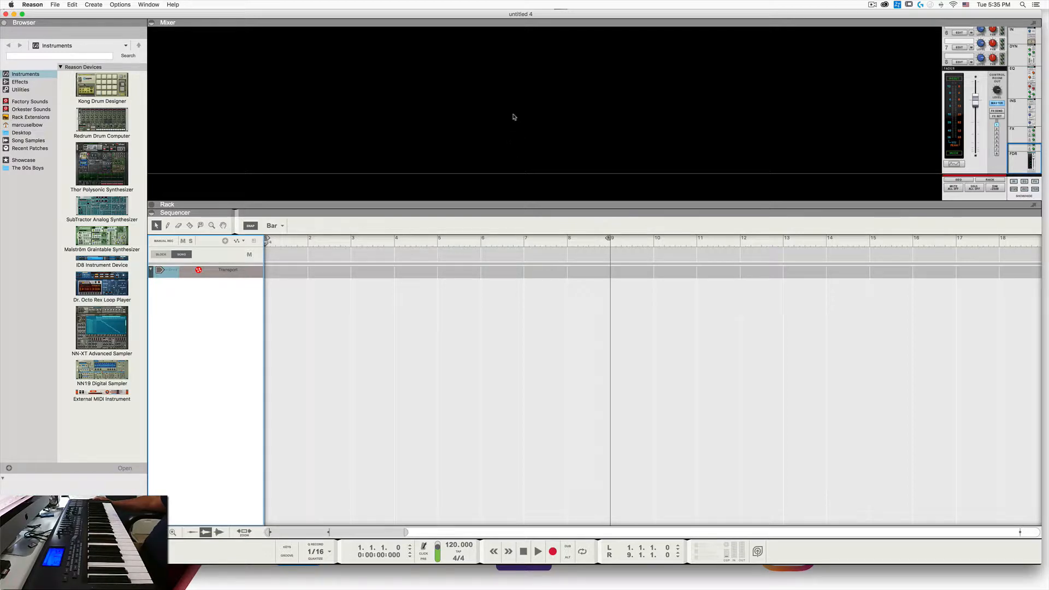
{"action": "left_click", "coordinate": [34, 104]}
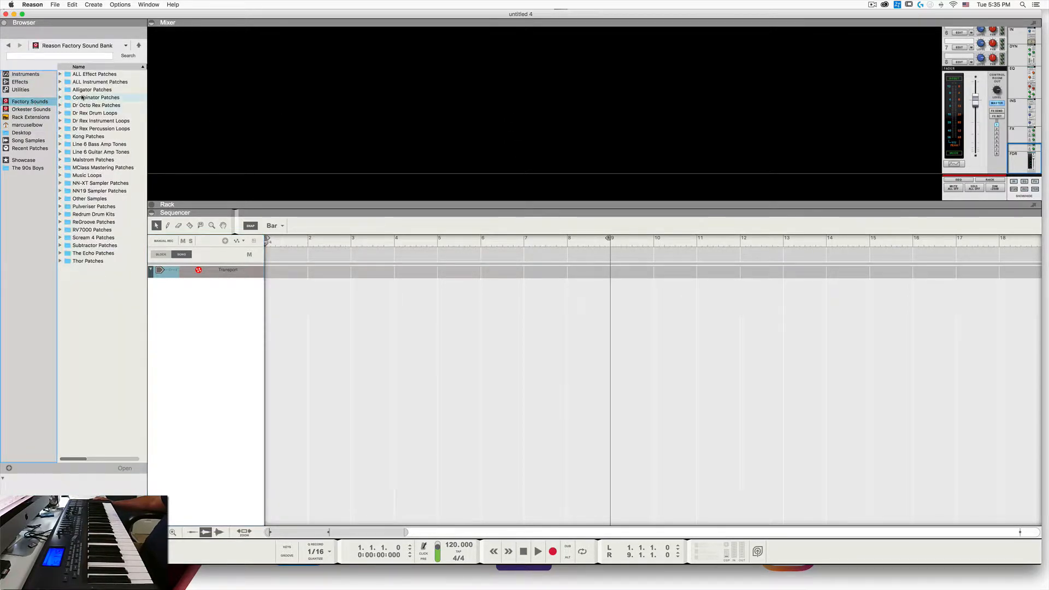
{"action": "double_click", "coordinate": [88, 84]}
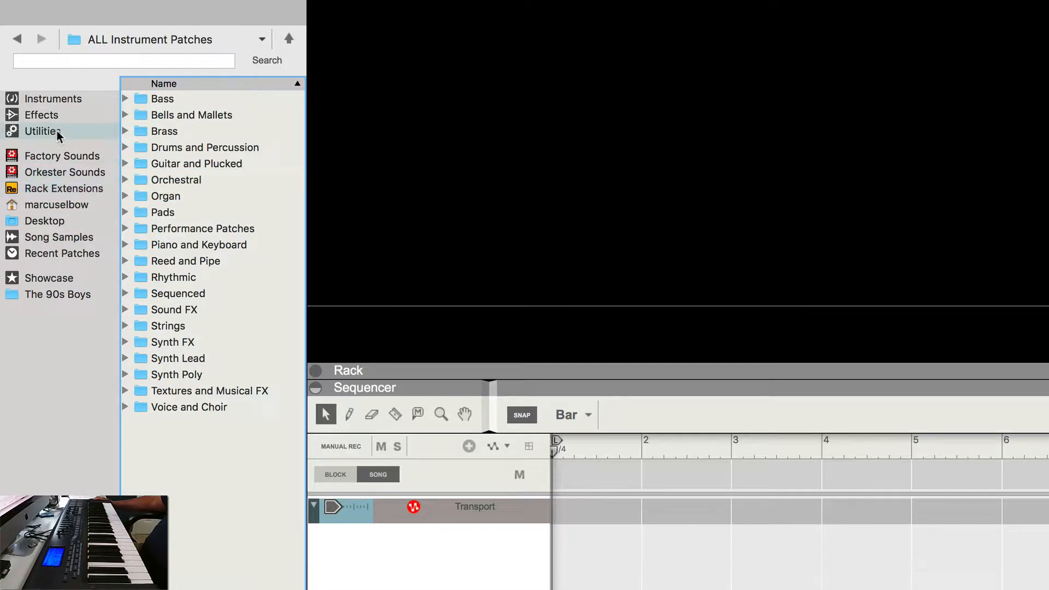
Step: Add the Justen Trap FSB.kong drum patch from the DeskTop folder to the rack as a new instrument
{"action": "left_click", "coordinate": [56, 221]}
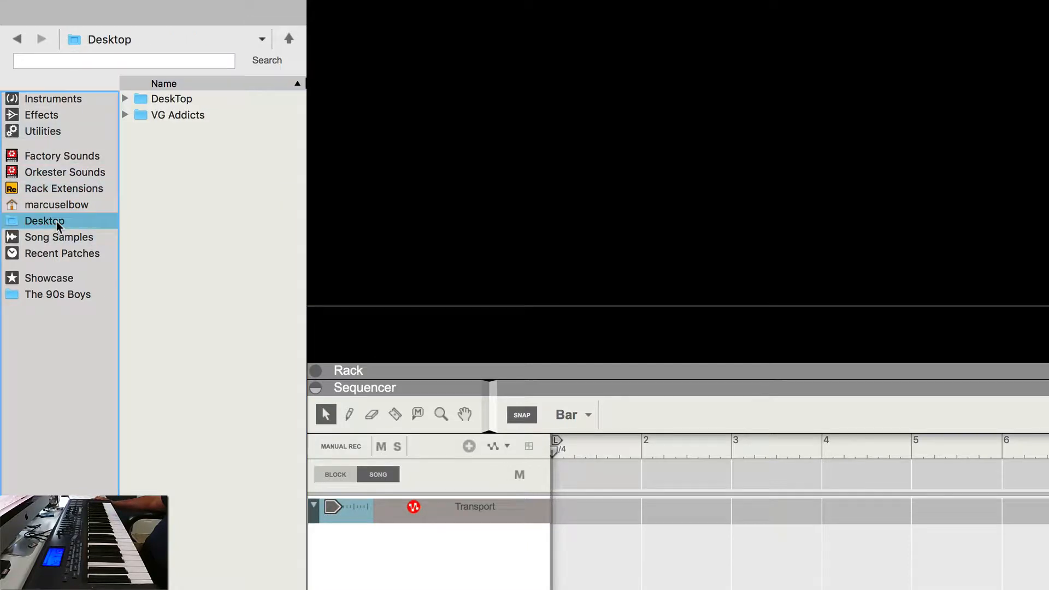
{"action": "left_click", "coordinate": [153, 99]}
{"action": "double_click", "coordinate": [152, 99]}
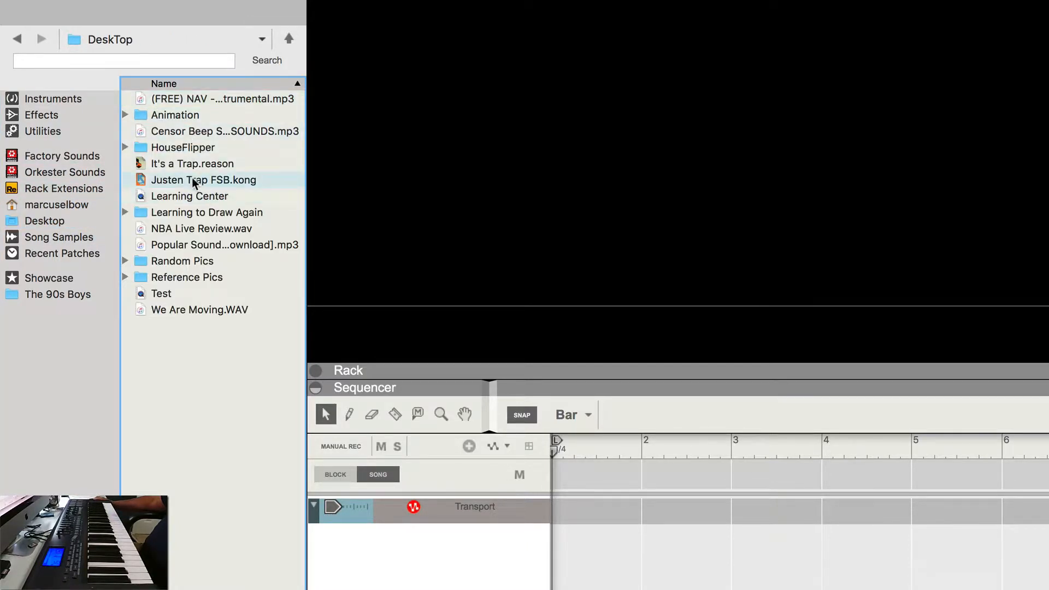
{"action": "left_click", "coordinate": [244, 183]}
{"action": "left_click_drag", "start_coordinate": [202, 178], "coordinate": [271, 187]}
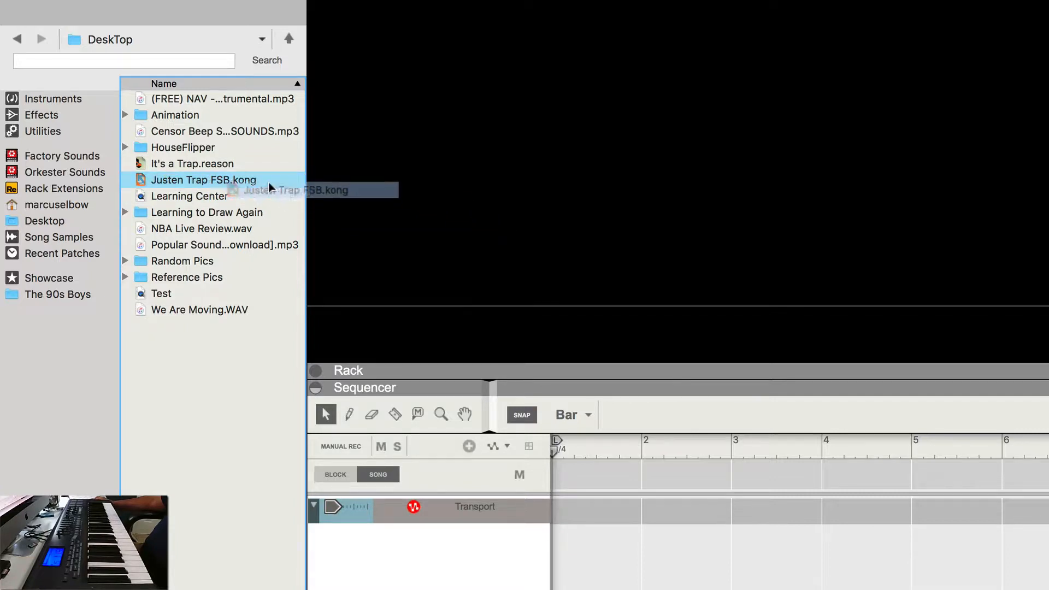
{"action": "left_click_drag", "start_coordinate": [548, 381], "coordinate": [546, 77]}
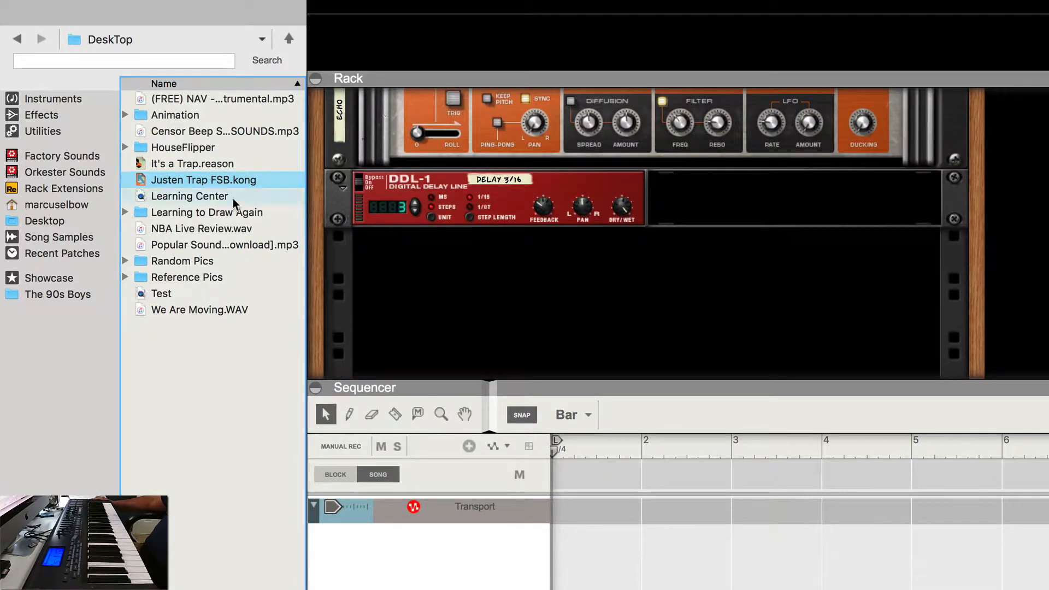
{"action": "left_click_drag", "start_coordinate": [188, 180], "coordinate": [1043, 186]}
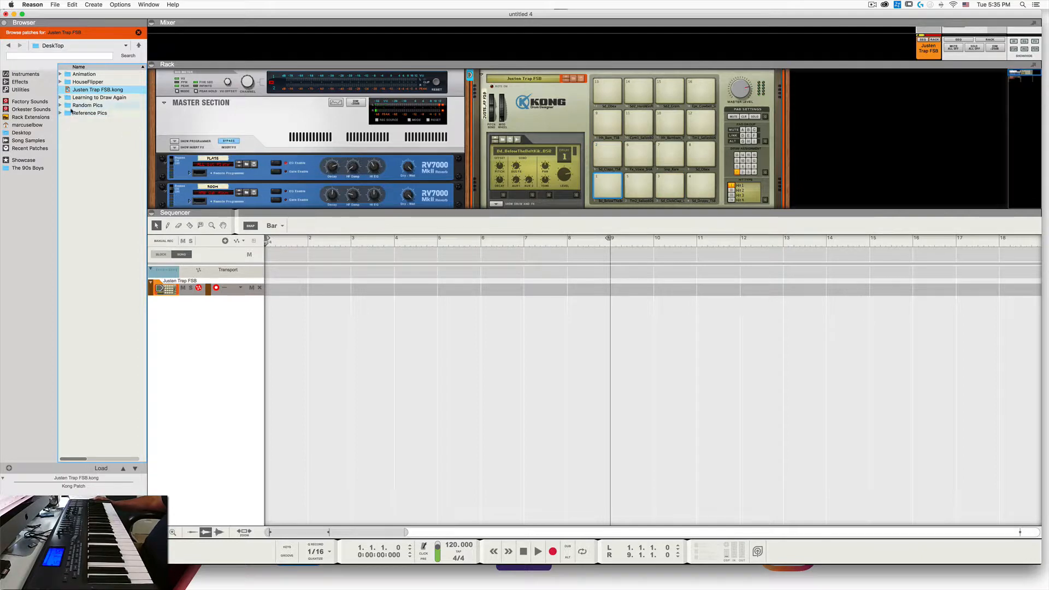
Step: Open the factory Synth Bass folder inside the Bass category of ALL Instrument Patches and look through its patches
{"action": "left_click_drag", "start_coordinate": [812, 66], "coordinate": [812, 164]}
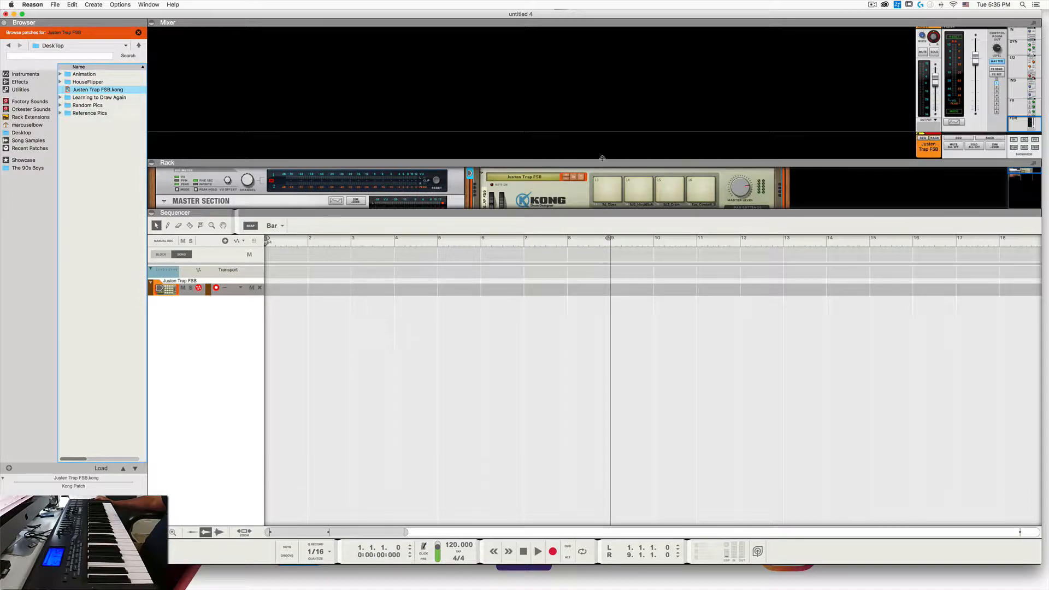
{"action": "left_click_drag", "start_coordinate": [604, 160], "coordinate": [556, 128]}
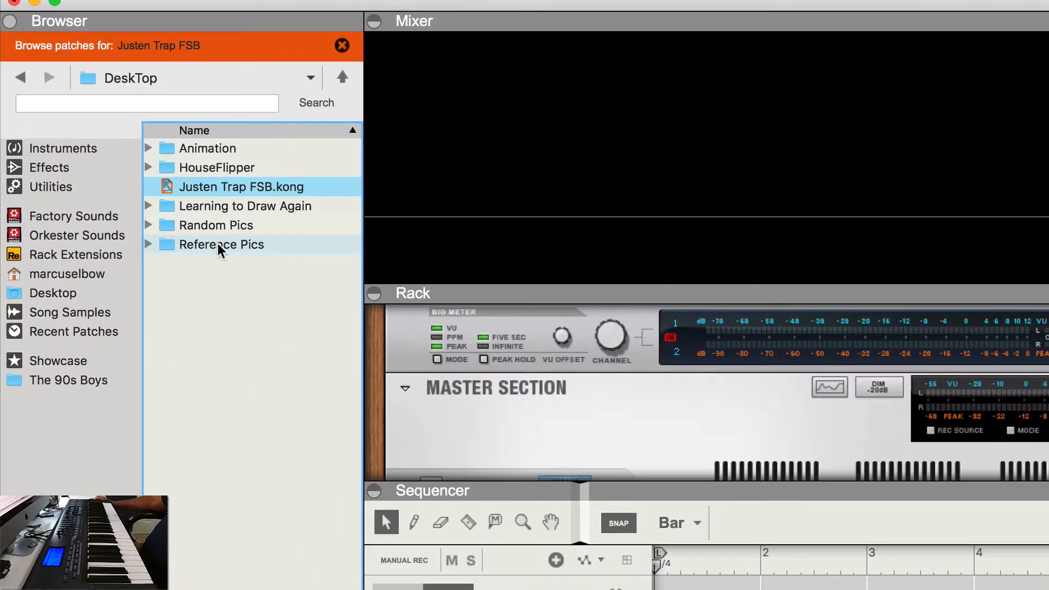
{"action": "left_click", "coordinate": [78, 218]}
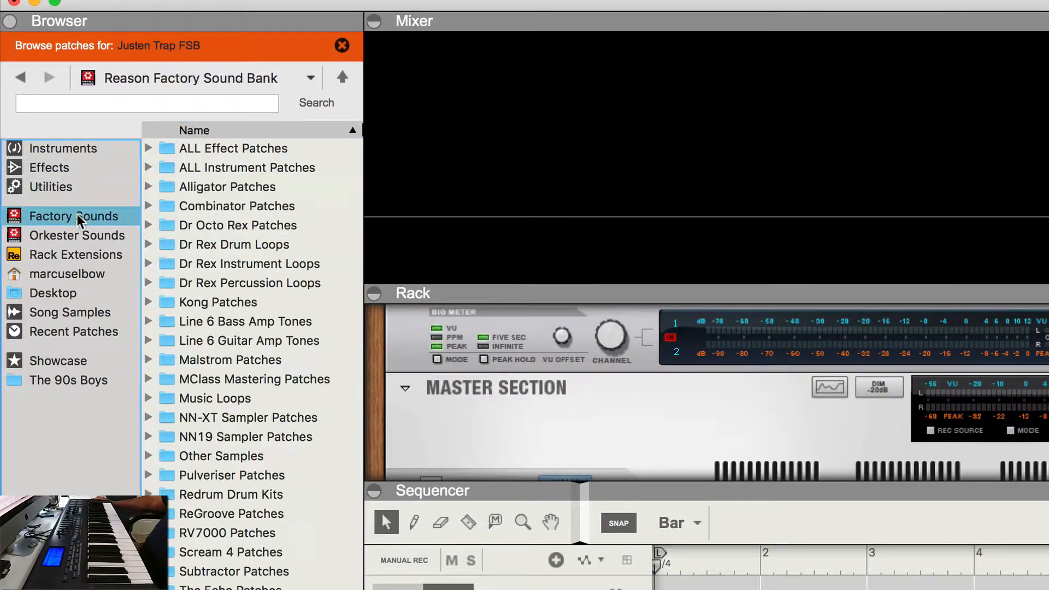
{"action": "double_click", "coordinate": [212, 165]}
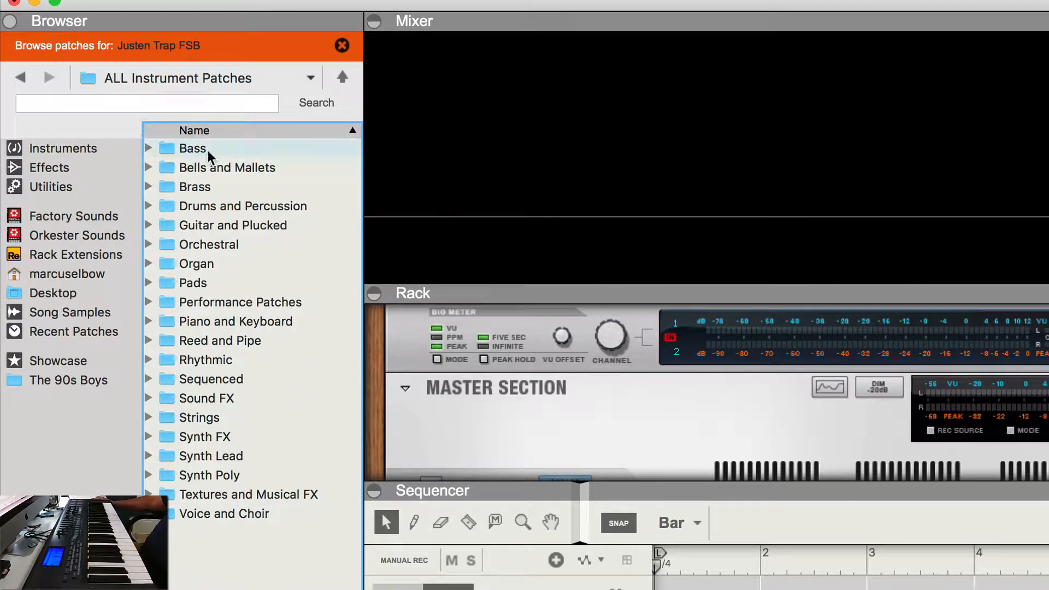
{"action": "double_click", "coordinate": [206, 148]}
{"action": "double_click", "coordinate": [234, 206]}
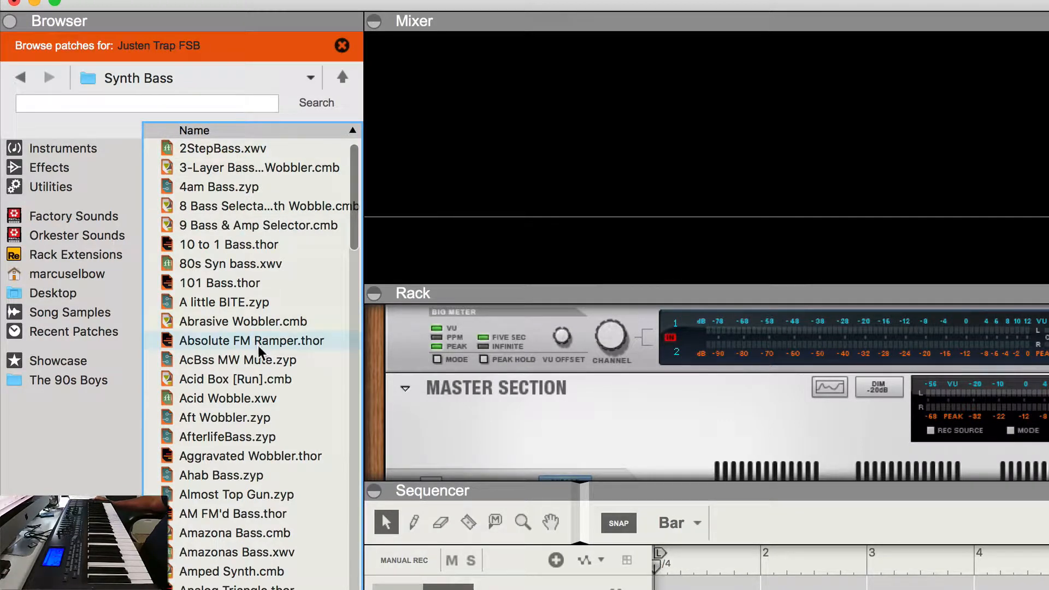
{"action": "scroll", "coordinate": [251, 498], "scroll_direction": "down", "scroll_amount": 5}
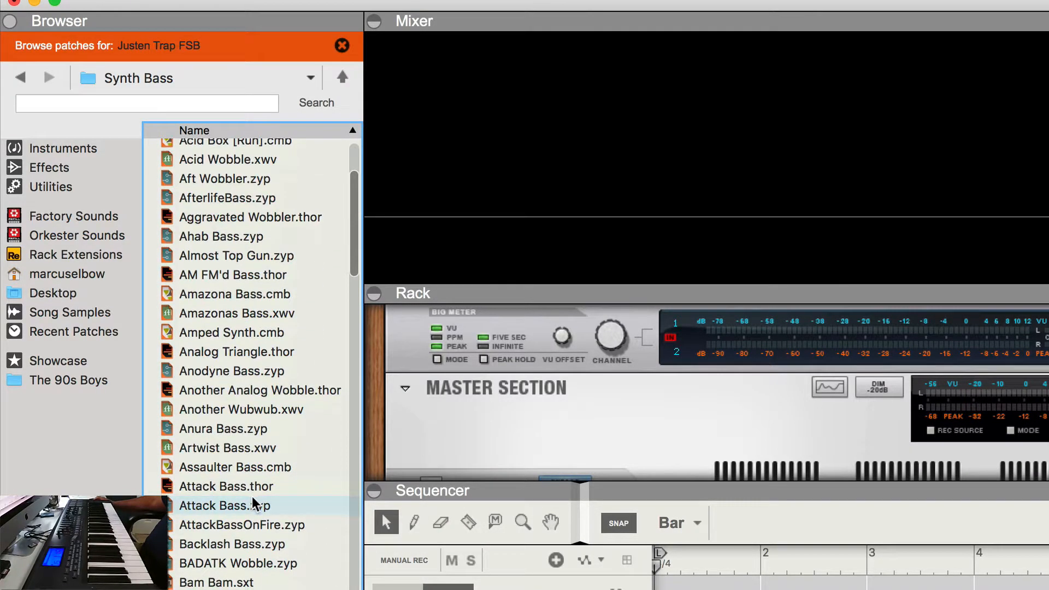
{"action": "scroll", "coordinate": [252, 496], "scroll_direction": "down", "scroll_amount": 15}
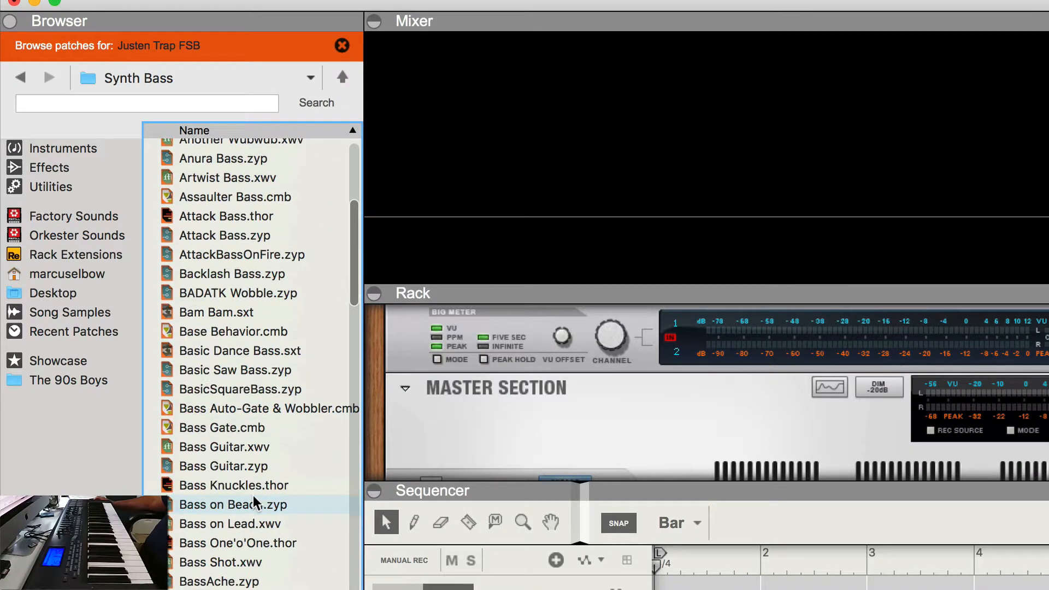
Step: Search the Synth Bass folder for "dirty" and add The Dirty Bomb Bass.cmb to the rack as a new instrument
{"action": "left_click", "coordinate": [105, 101]}
{"action": "type", "text": "d"}
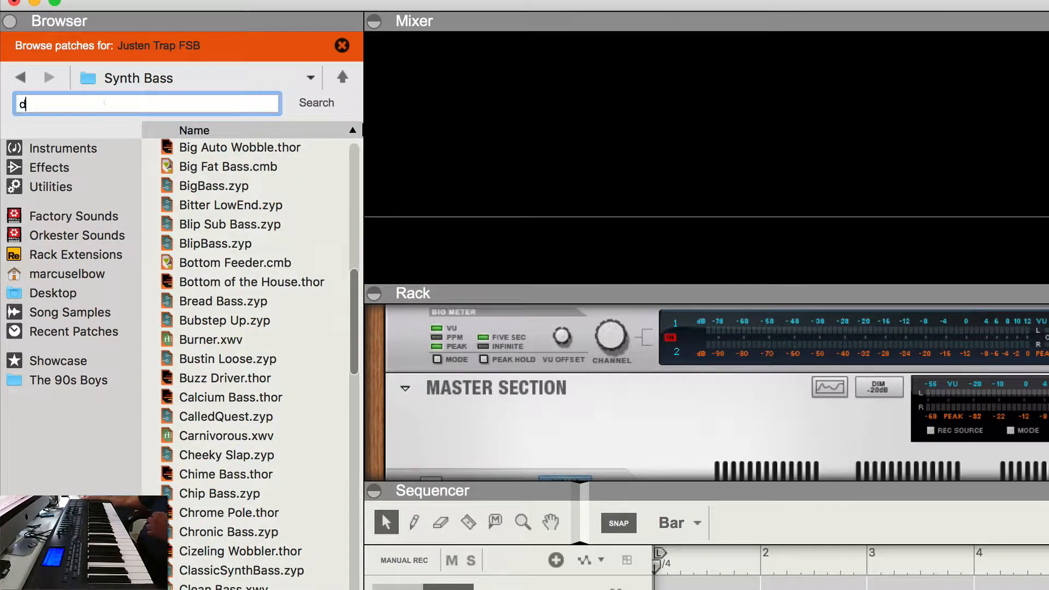
{"action": "type", "text": "irty"}
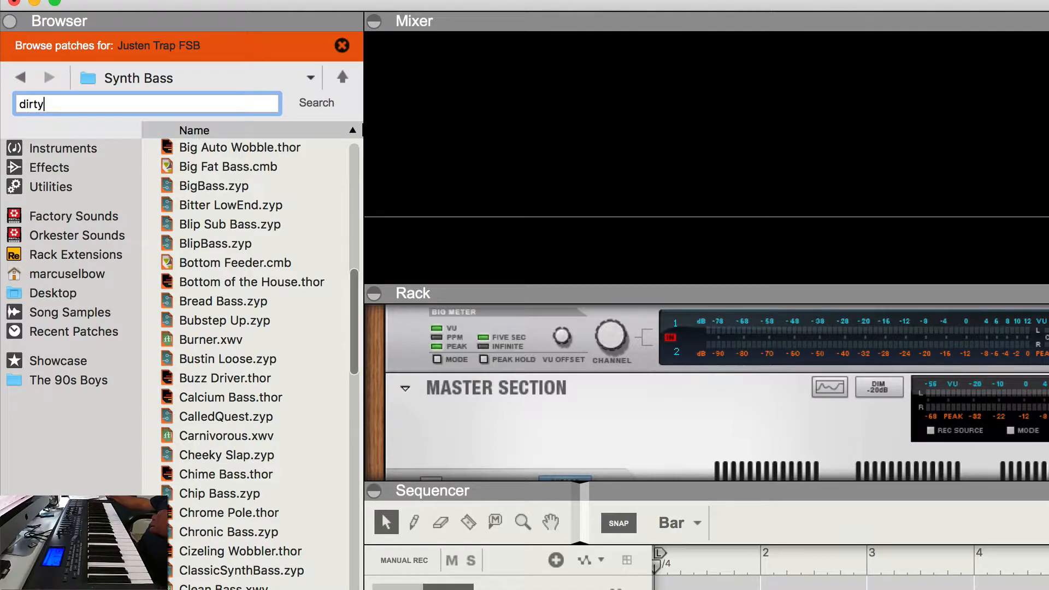
{"action": "key", "text": "Return"}
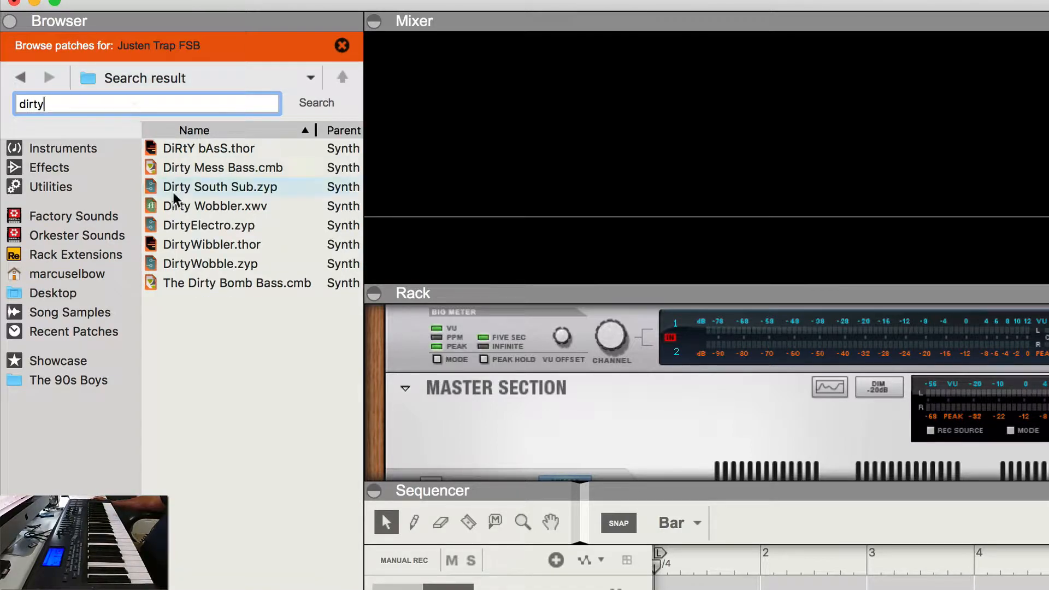
{"action": "left_click", "coordinate": [227, 284]}
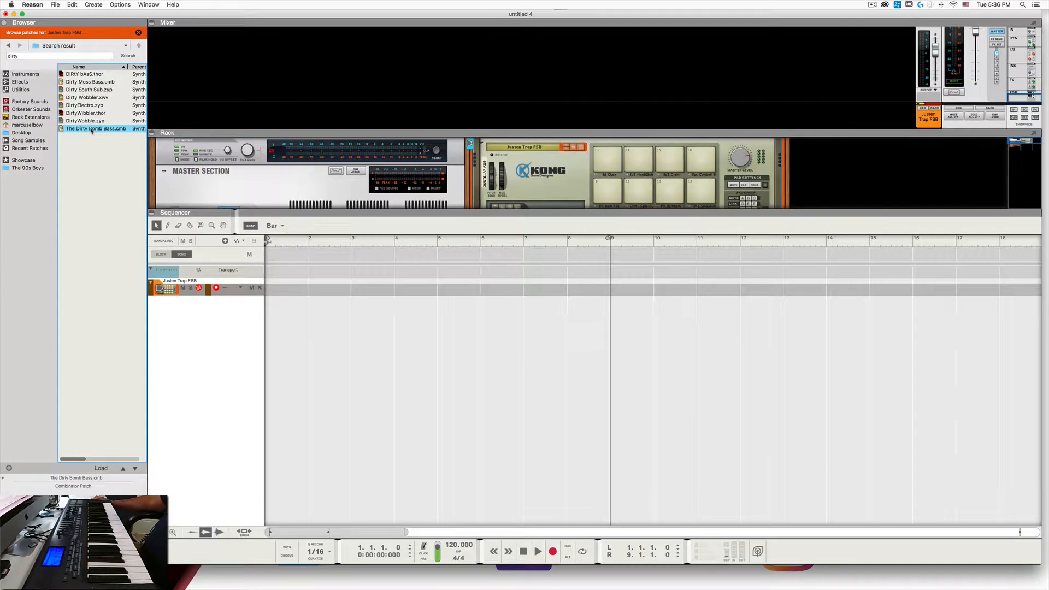
{"action": "left_click_drag", "start_coordinate": [91, 130], "coordinate": [810, 170]}
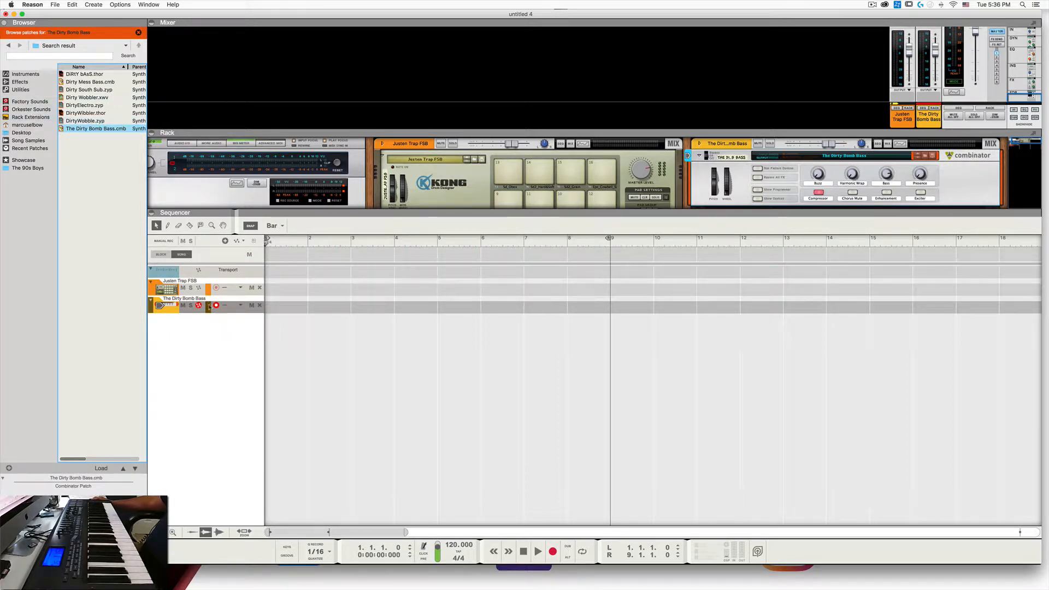
Step: Select the Justen Trap FSB track and set the right loop locator to bar 5
{"action": "left_click", "coordinate": [286, 290]}
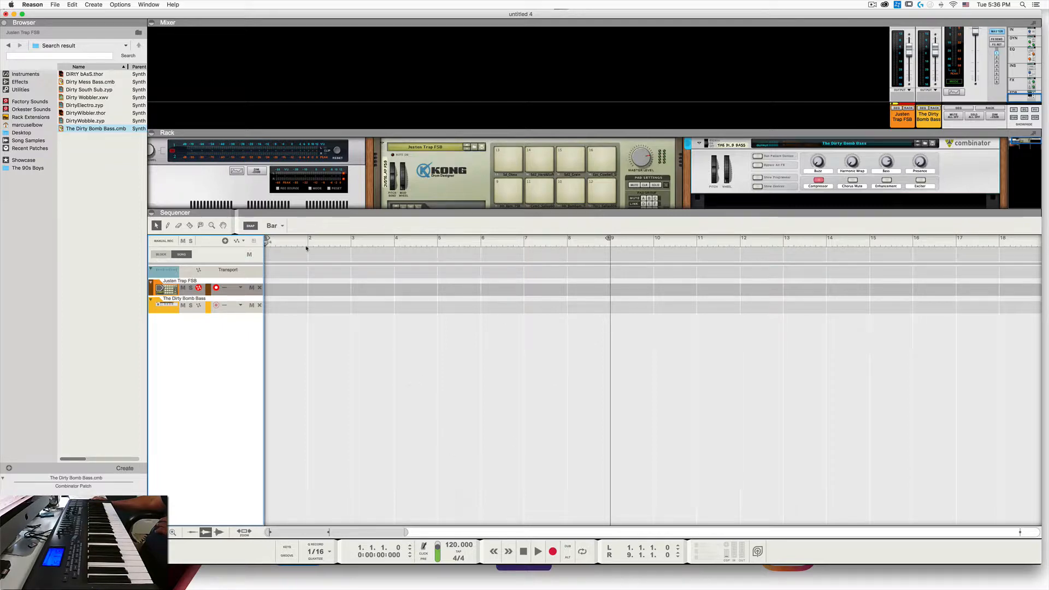
{"action": "left_click_drag", "start_coordinate": [608, 239], "coordinate": [436, 244]}
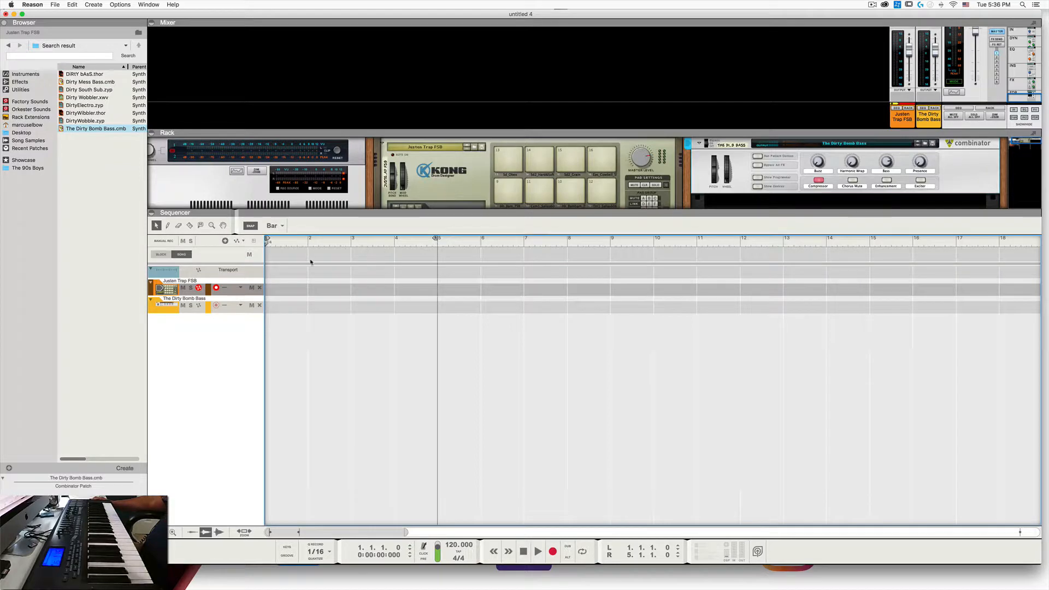
{"action": "mouse_move", "coordinate": [435, 241]}
{"action": "left_mouse_down"}
{"action": "mouse_move", "coordinate": [389, 236]}
{"action": "mouse_move", "coordinate": [431, 243]}
{"action": "left_mouse_up"}
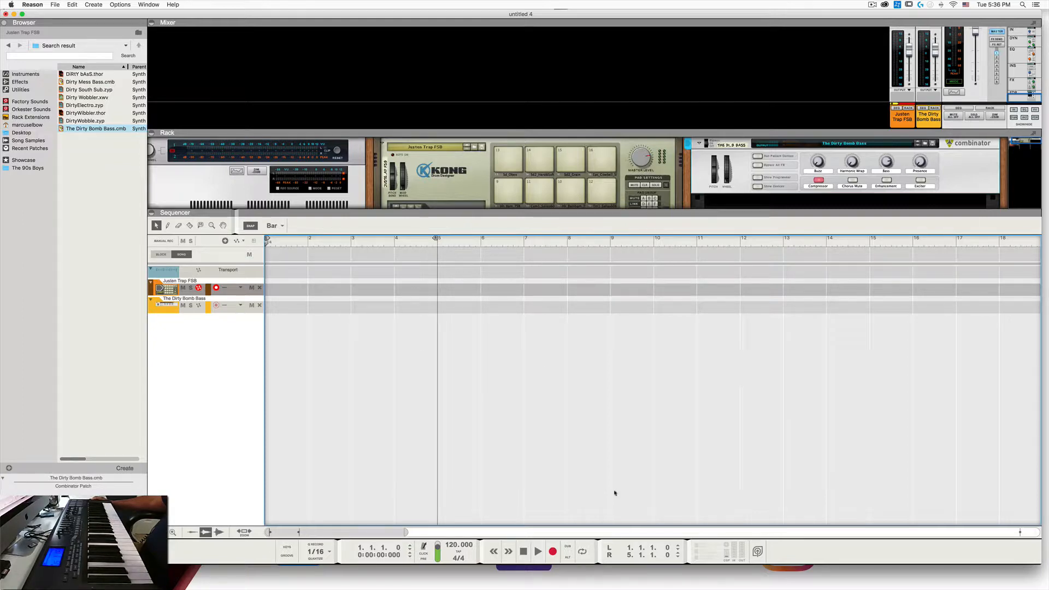
Step: Move the song's end marker to bar 17
{"action": "left_click_drag", "start_coordinate": [406, 532], "coordinate": [1018, 516]}
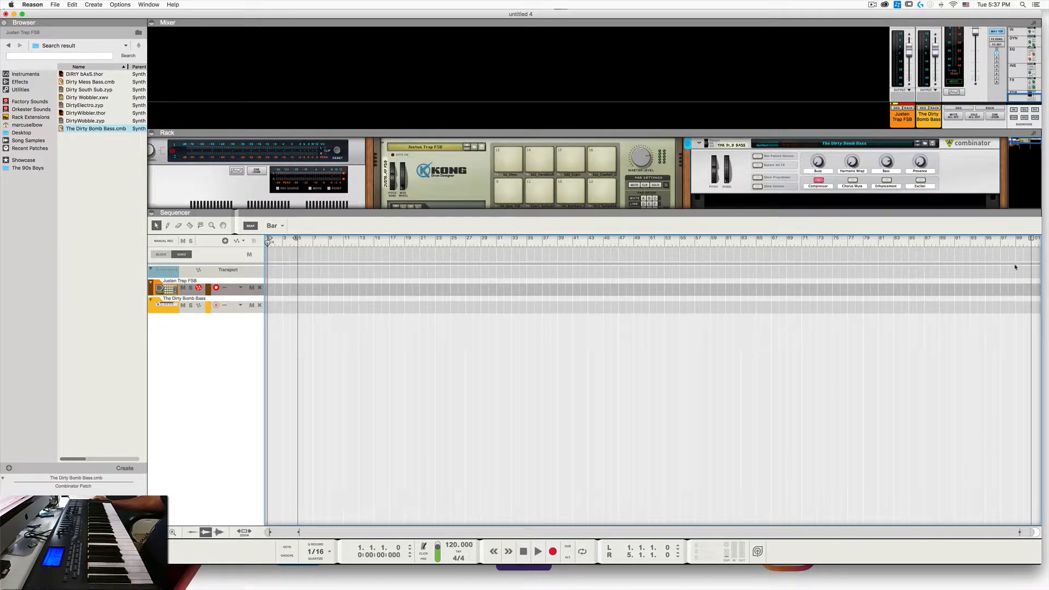
{"action": "left_click_drag", "start_coordinate": [1030, 240], "coordinate": [393, 241]}
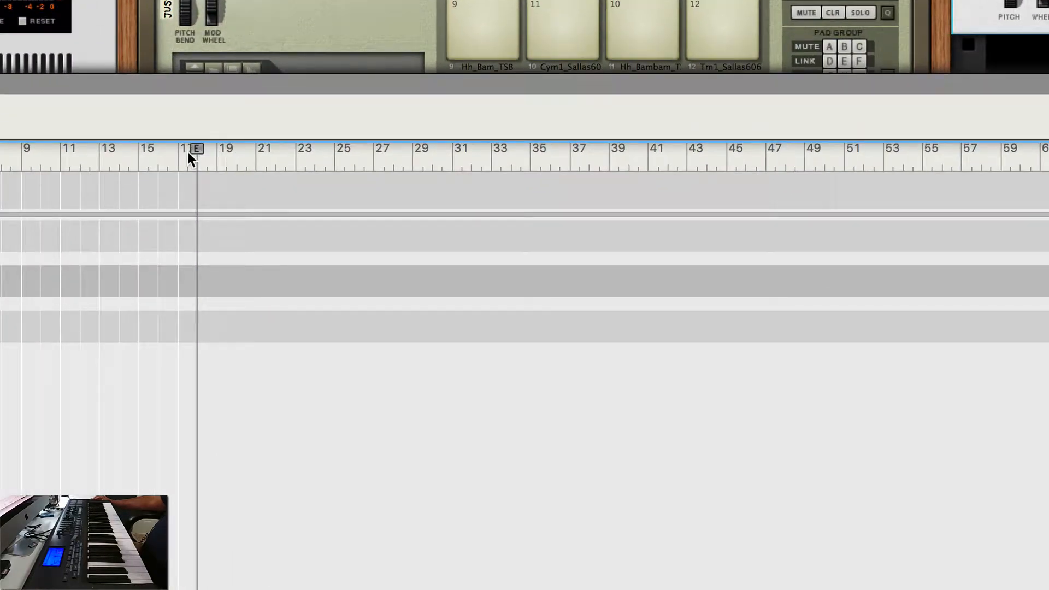
{"action": "left_click_drag", "start_coordinate": [188, 154], "coordinate": [193, 153]}
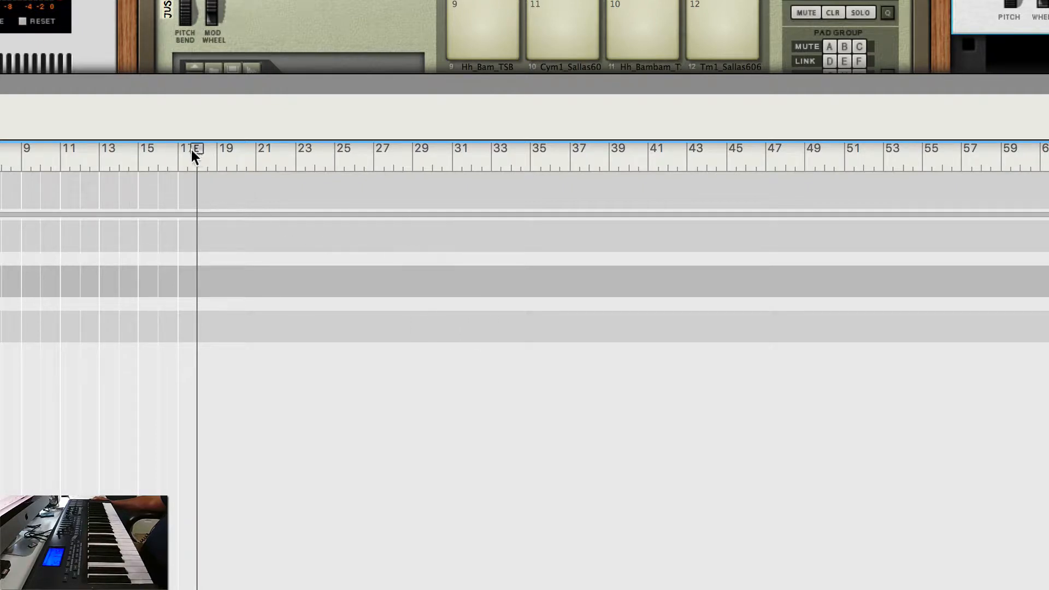
{"action": "left_click_drag", "start_coordinate": [194, 148], "coordinate": [176, 146]}
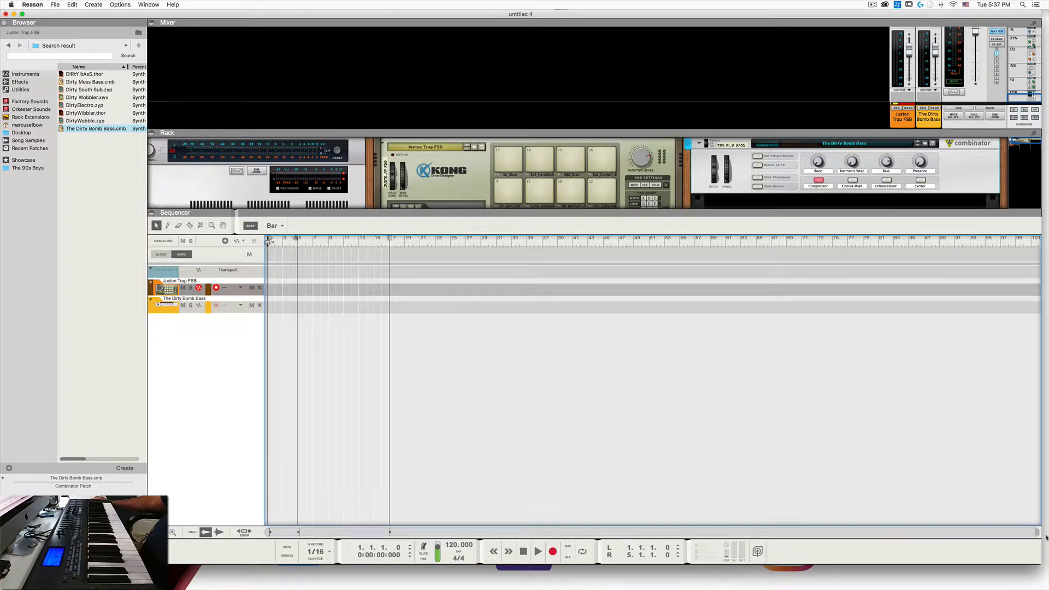
{"action": "left_click_drag", "start_coordinate": [1034, 533], "coordinate": [762, 530]}
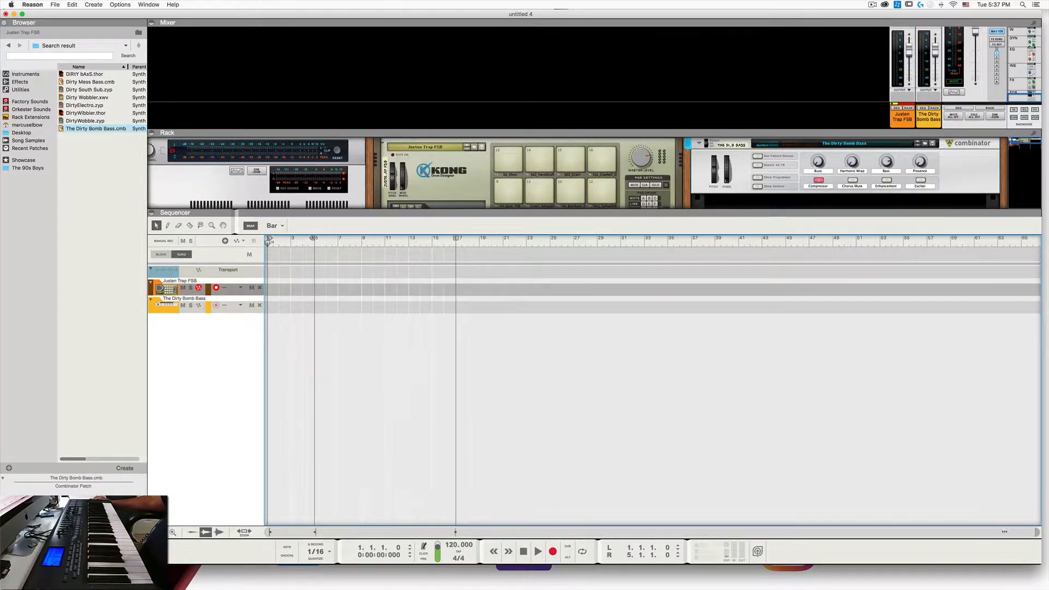
{"action": "left_click_drag", "start_coordinate": [1004, 532], "coordinate": [948, 531]}
{"action": "left_click_drag", "start_coordinate": [856, 526], "coordinate": [637, 522]}
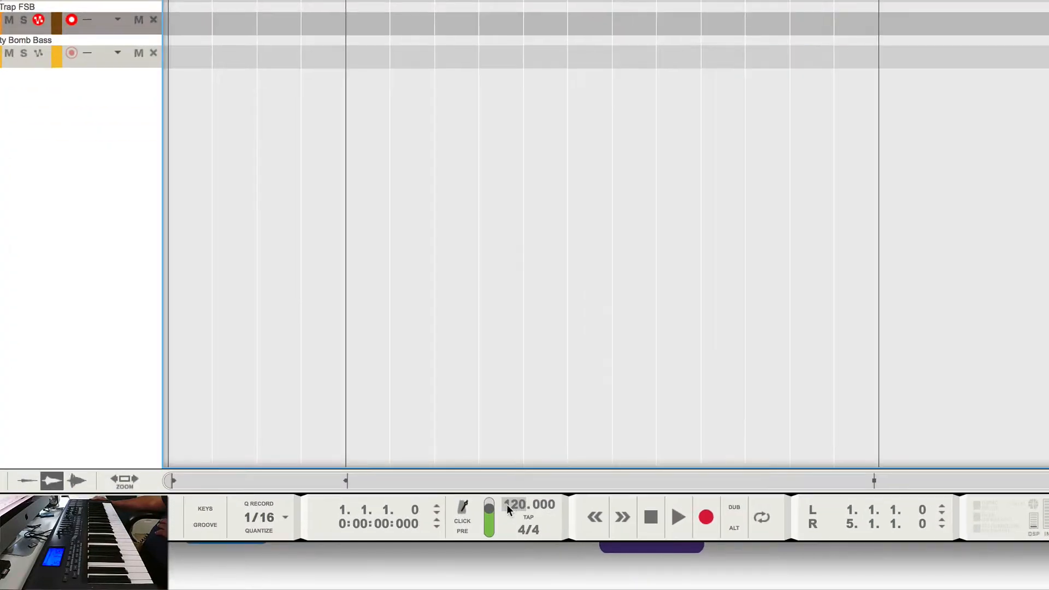
Step: Turn on the metronome click and set the tempo to 135
{"action": "left_click", "coordinate": [464, 521]}
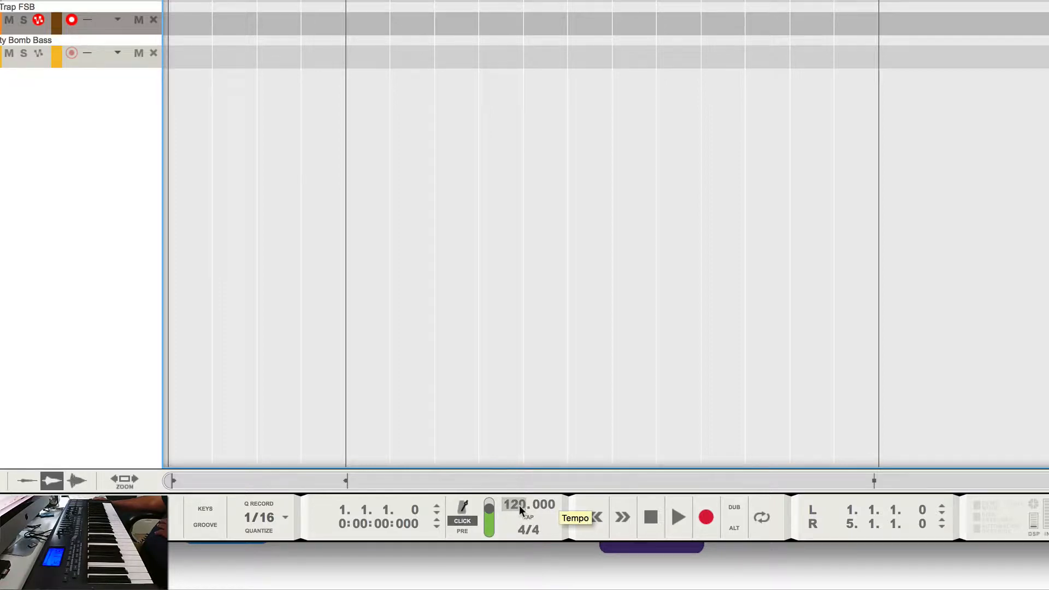
{"action": "left_click_drag", "start_coordinate": [522, 475], "coordinate": [523, 458]}
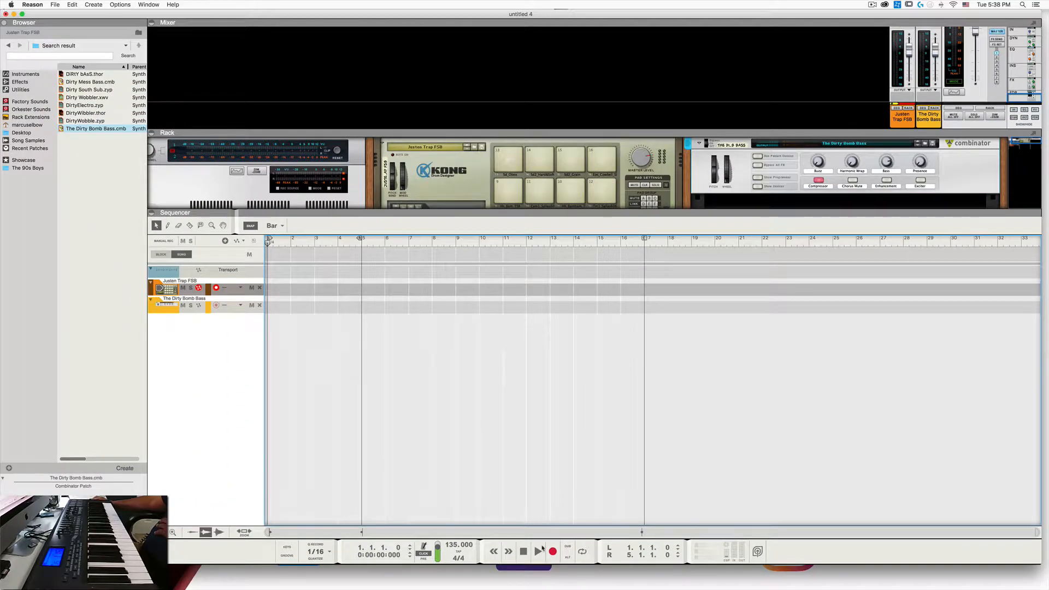
Step: Play the song from the start and adjust the metronome click's level
{"action": "left_click", "coordinate": [538, 551]}
{"action": "left_click", "coordinate": [538, 551]}
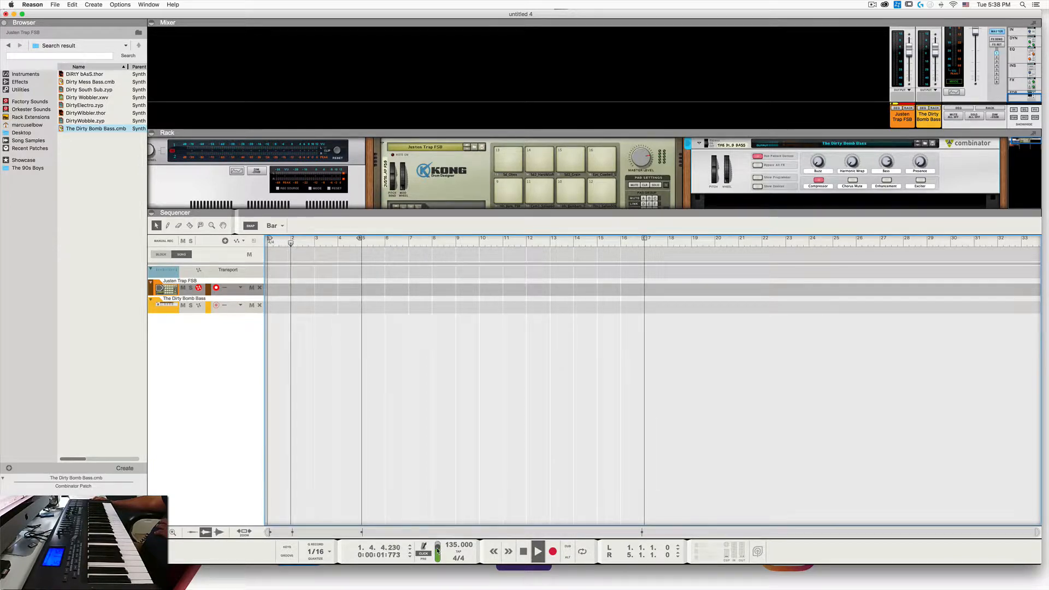
{"action": "scroll", "coordinate": [437, 553], "scroll_direction": "down", "scroll_amount": 3}
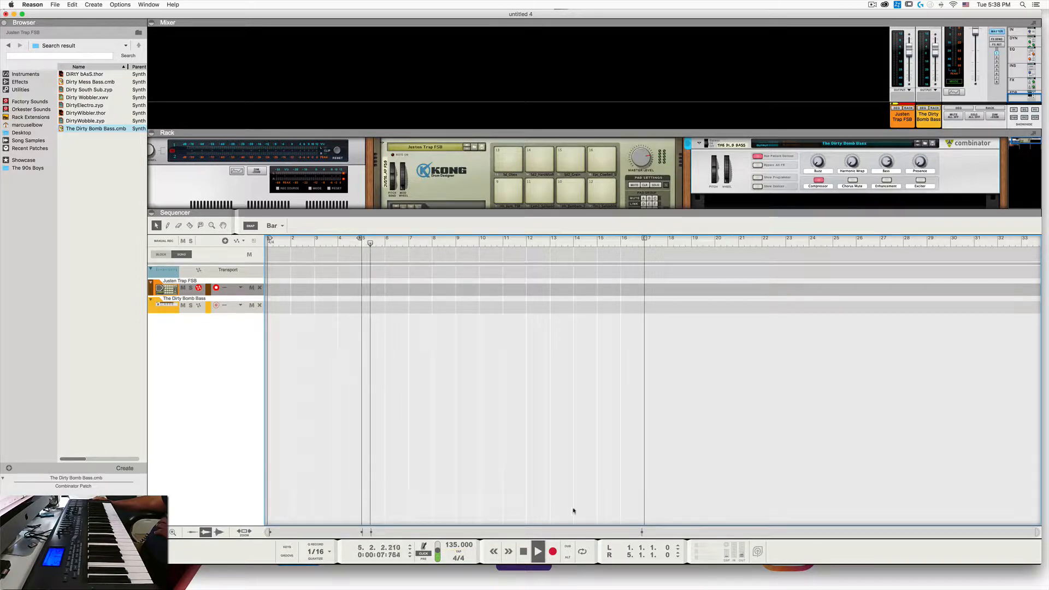
Step: Turn on looping, play the four-bar loop from the start, and return the playhead to bar 1
{"action": "left_click", "coordinate": [583, 552]}
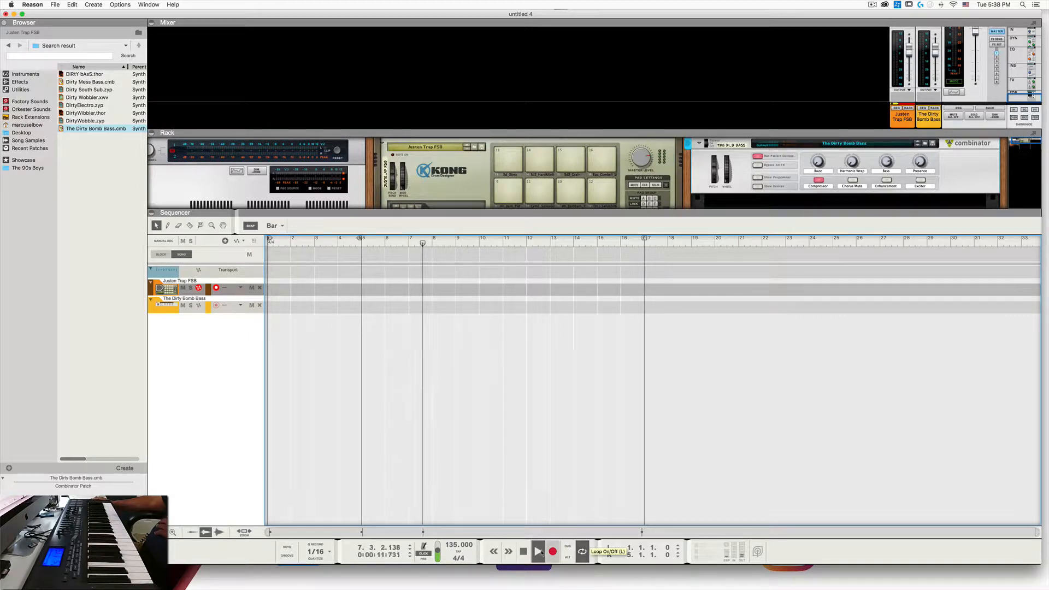
{"action": "left_click", "coordinate": [522, 552]}
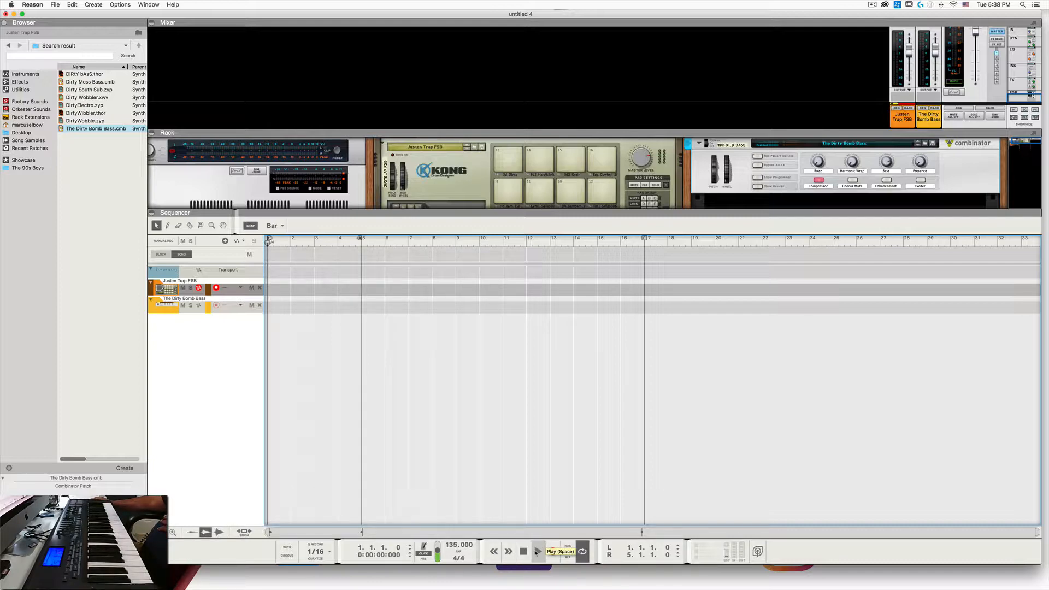
{"action": "left_click", "coordinate": [538, 552]}
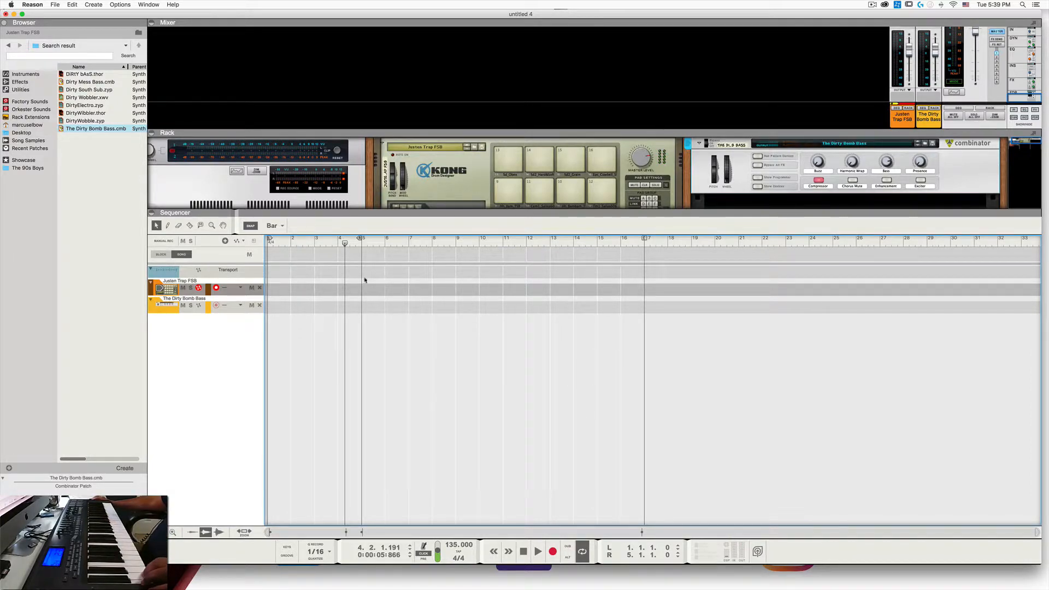
{"action": "key", "text": "Home"}
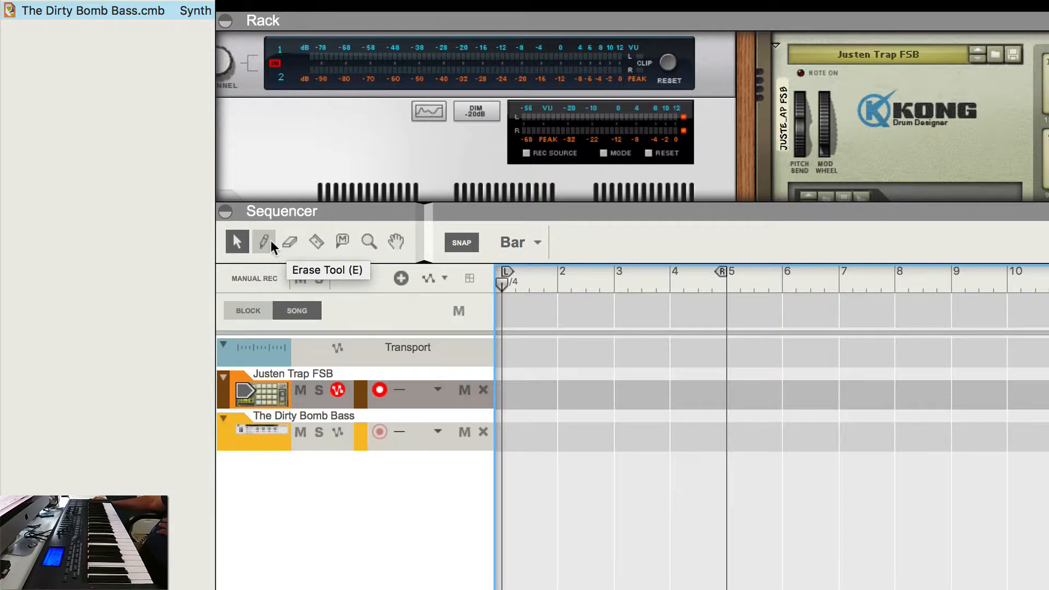
Step: Draw an empty two-bar clip starting at bar 1 on the Justen Trap FSB track
{"action": "left_click", "coordinate": [265, 241]}
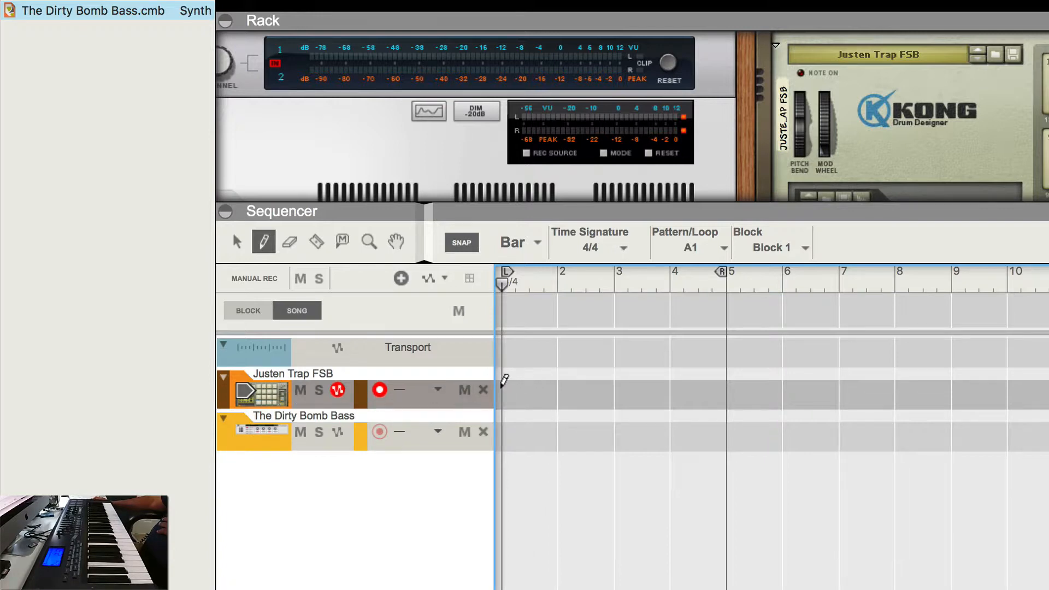
{"action": "left_click_drag", "start_coordinate": [501, 385], "coordinate": [600, 382]}
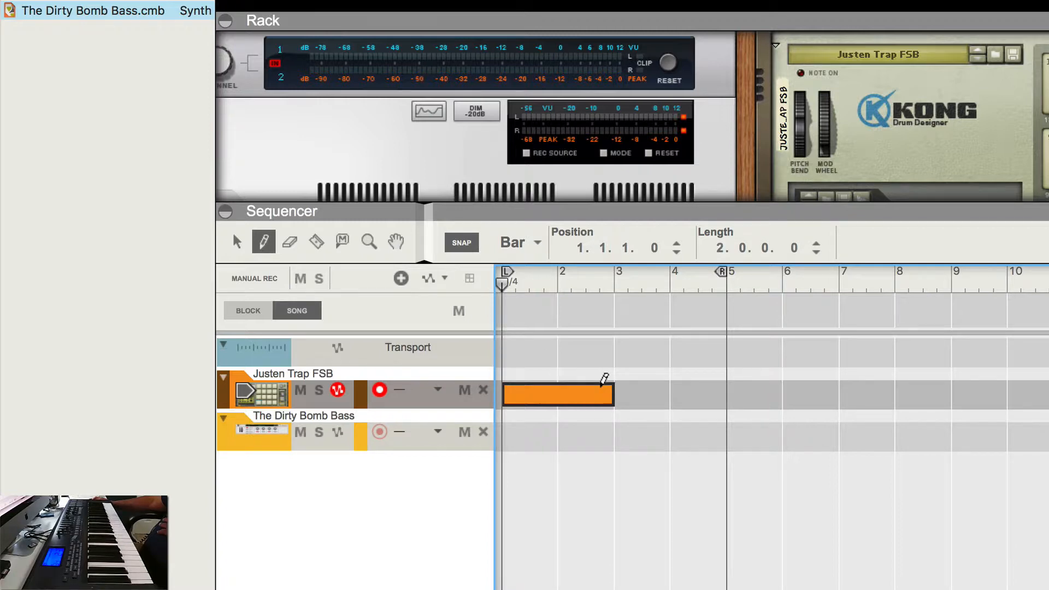
{"action": "left_click", "coordinate": [653, 350]}
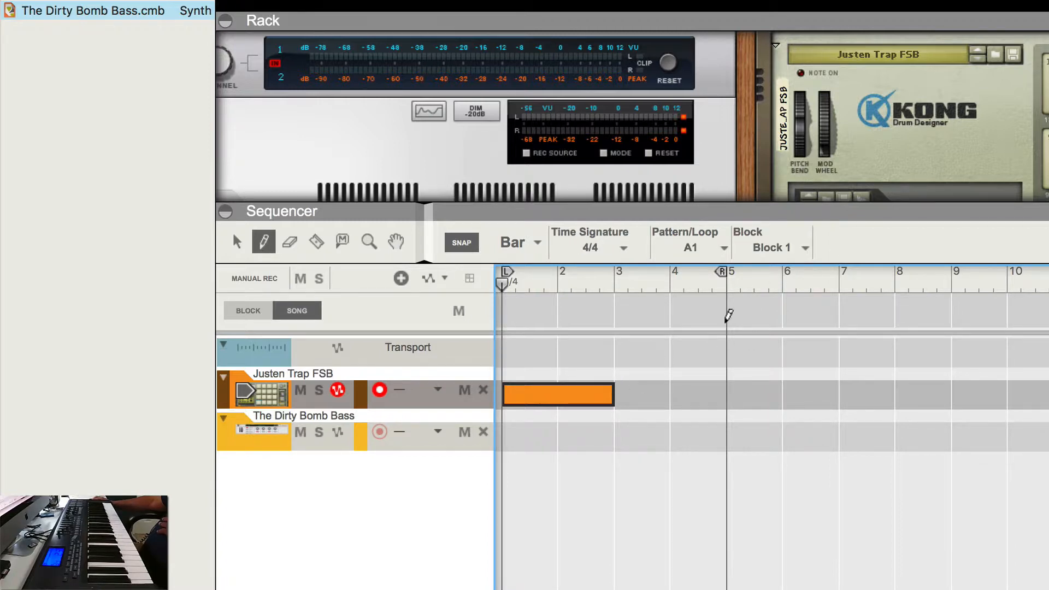
{"action": "left_click", "coordinate": [571, 383]}
{"action": "left_click", "coordinate": [236, 241]}
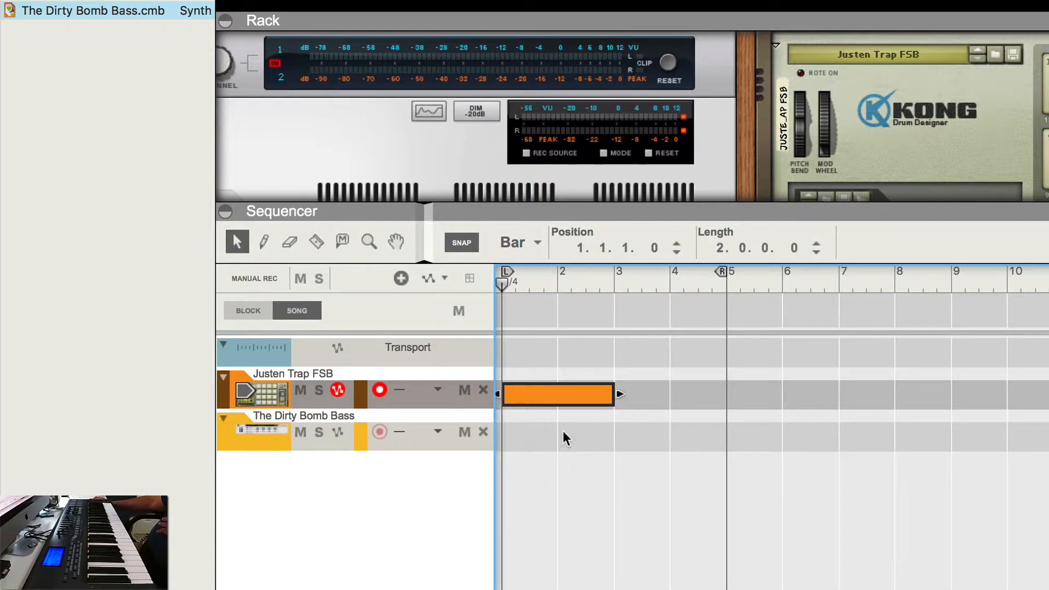
Step: Open the drum clip for note editing with the snap value at 1/16 and the Pencil tool active
{"action": "double_click", "coordinate": [570, 394]}
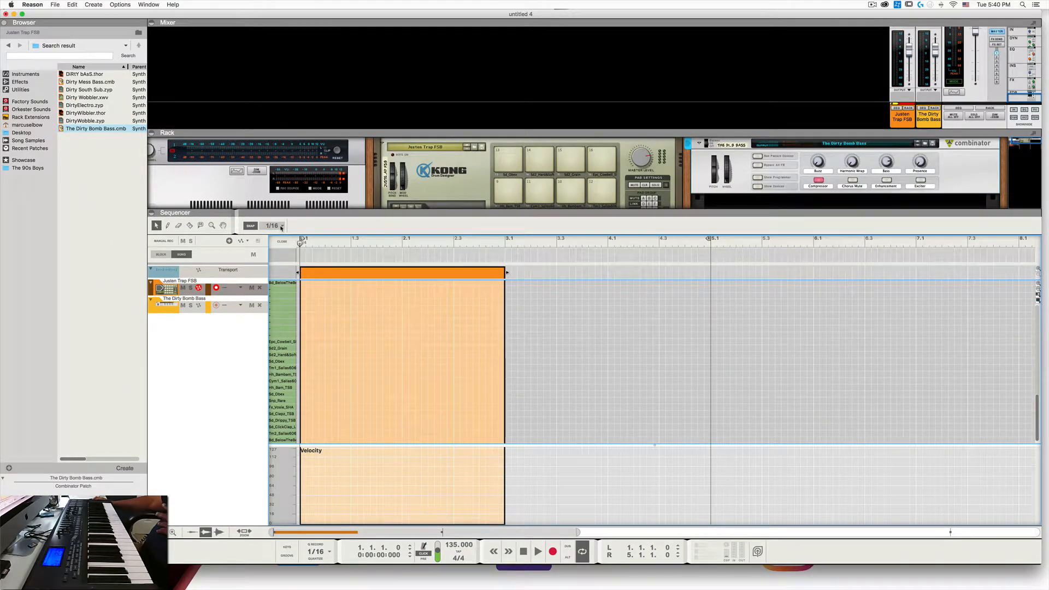
{"action": "left_click", "coordinate": [281, 228]}
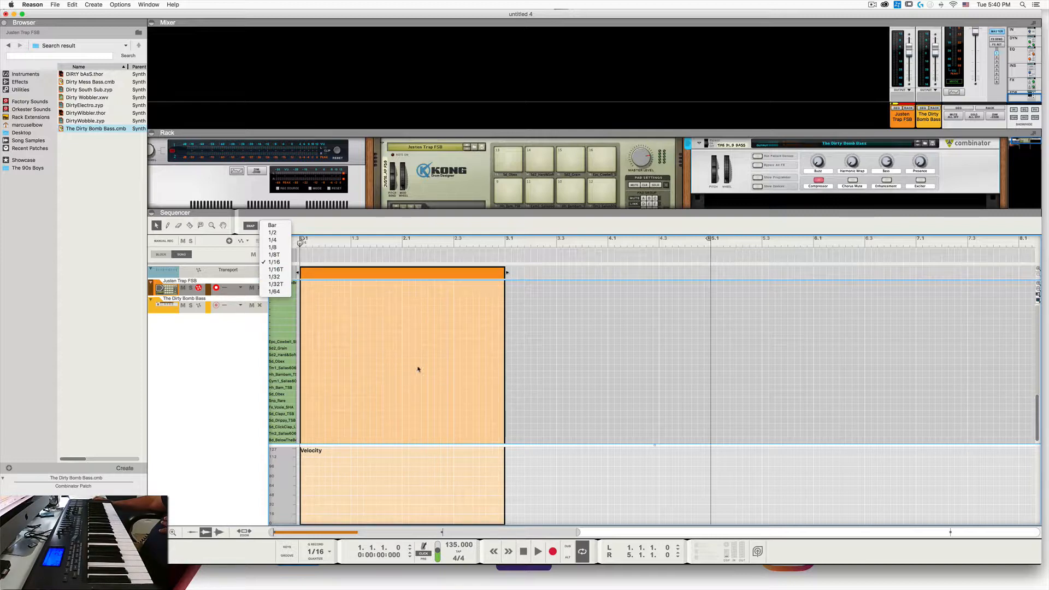
{"action": "left_click", "coordinate": [280, 262]}
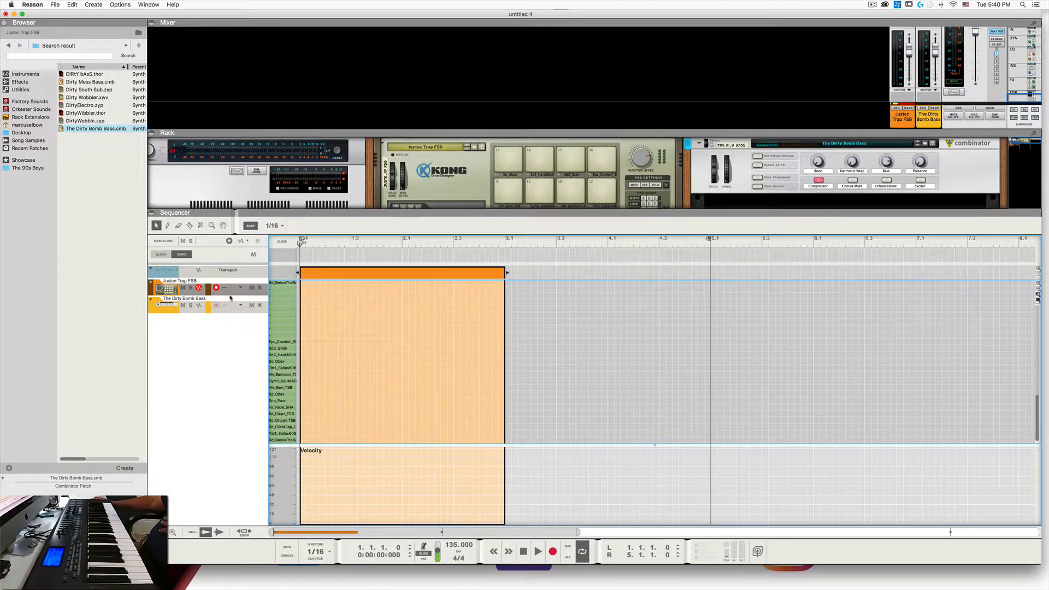
{"action": "left_click", "coordinate": [168, 226]}
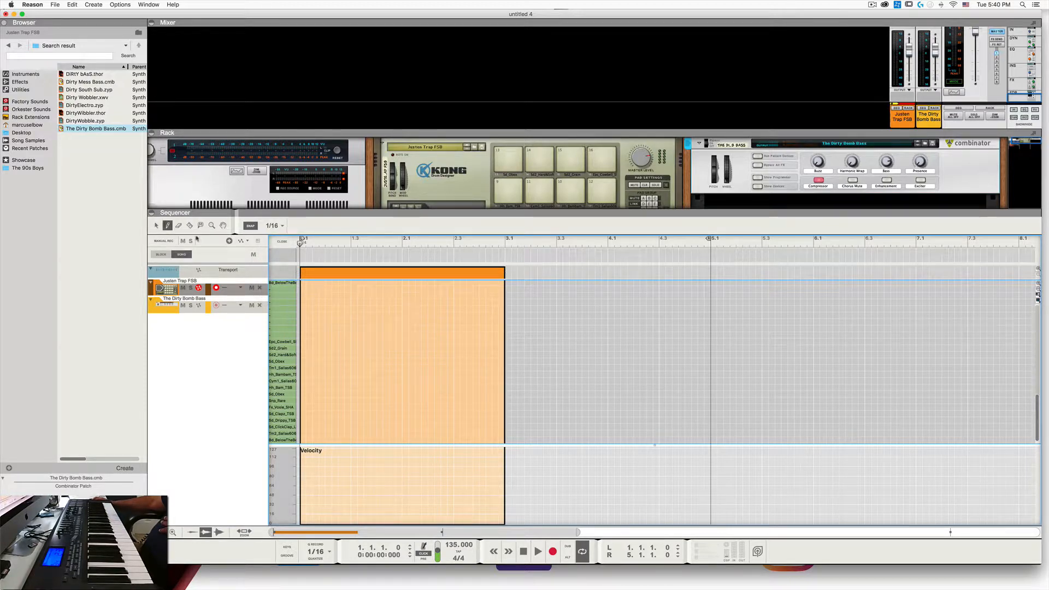
Step: Try kick notes on the lowest drum lane at beats 1 and 3 of both bars, and play them back
{"action": "left_click", "coordinate": [304, 437]}
{"action": "left_click", "coordinate": [355, 439]}
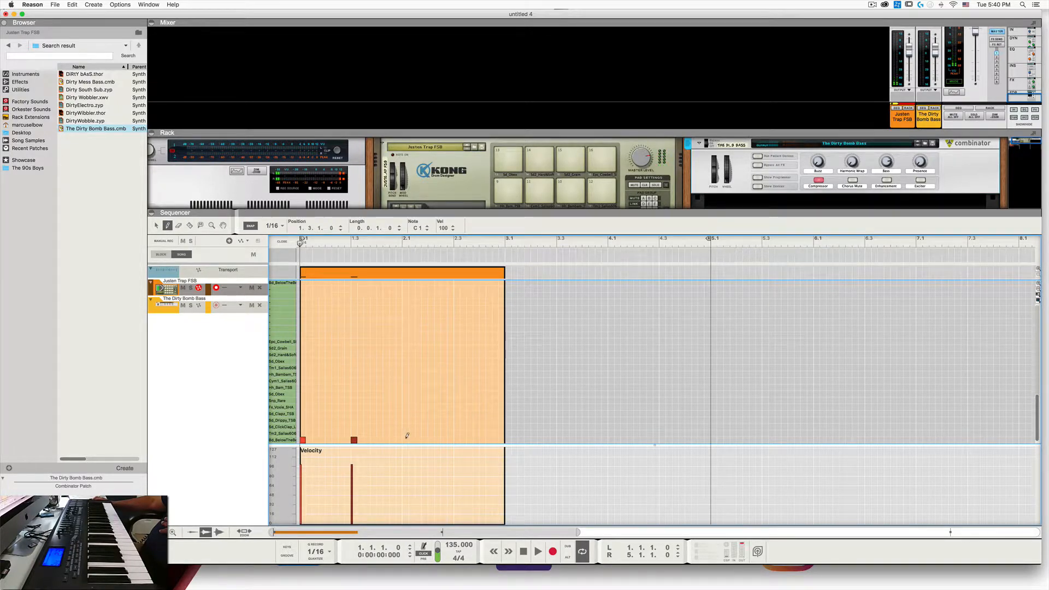
{"action": "left_click", "coordinate": [405, 439]}
{"action": "left_click", "coordinate": [456, 439]}
{"action": "left_click", "coordinate": [538, 551]}
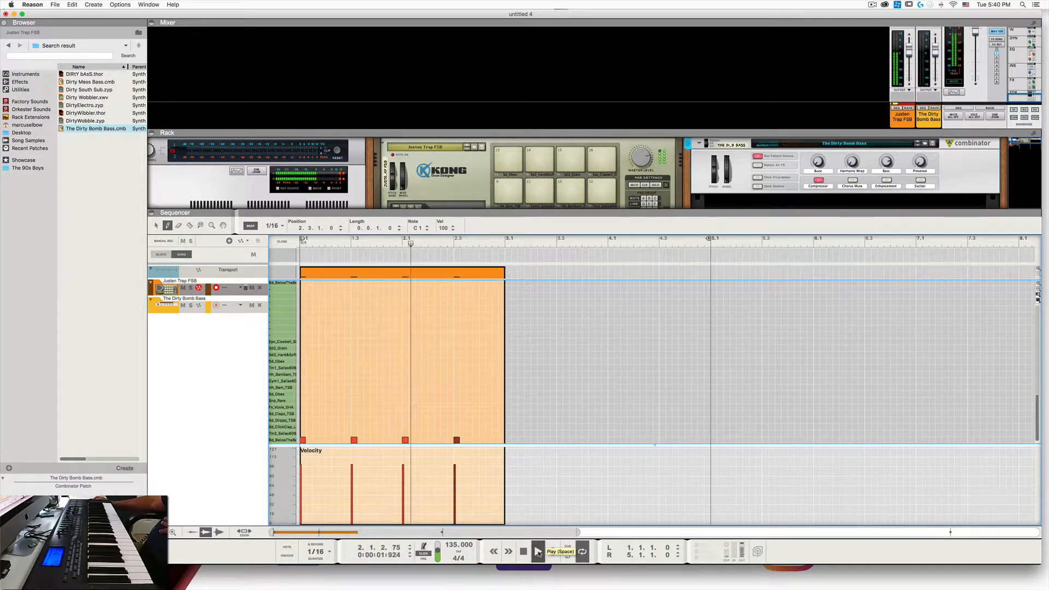
{"action": "key", "text": "space"}
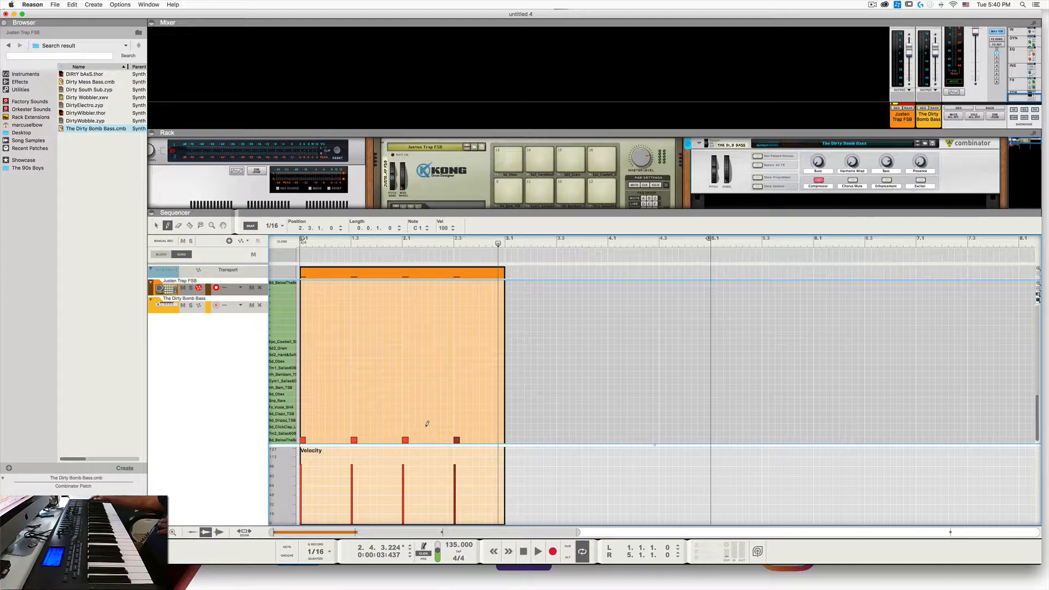
Step: Undo the four kick notes in the drum clip
{"action": "key", "text": "super+z"}
{"action": "key", "text": "super+z"}
{"action": "key", "text": "super+z"}
{"action": "key", "text": "super+z"}
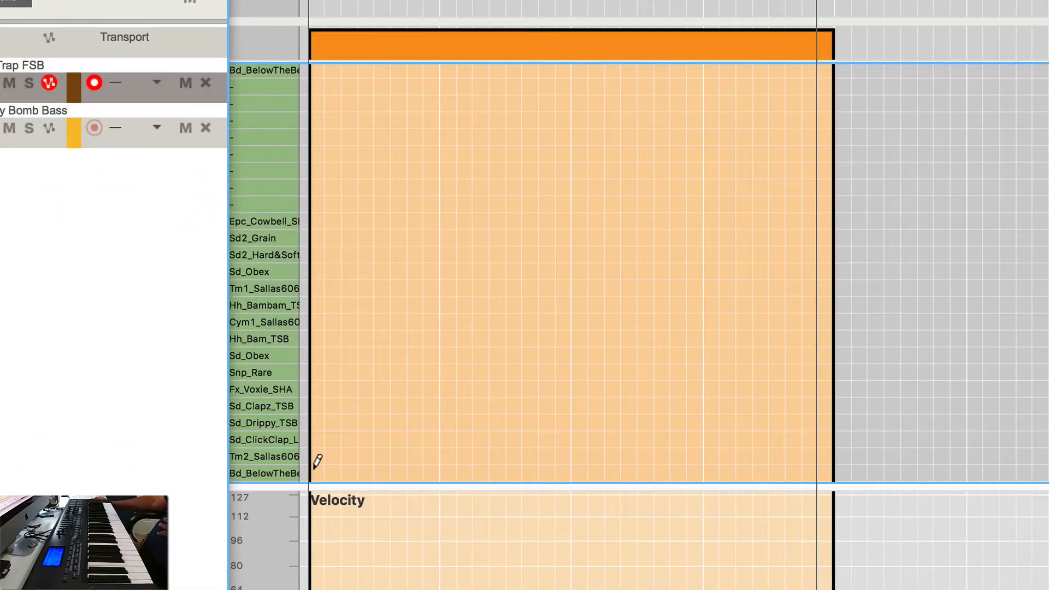
Step: Draw kick notes on beat 1 and Sd_ClickClap notes on beat 3 of both bars
{"action": "left_click", "coordinate": [304, 439]}
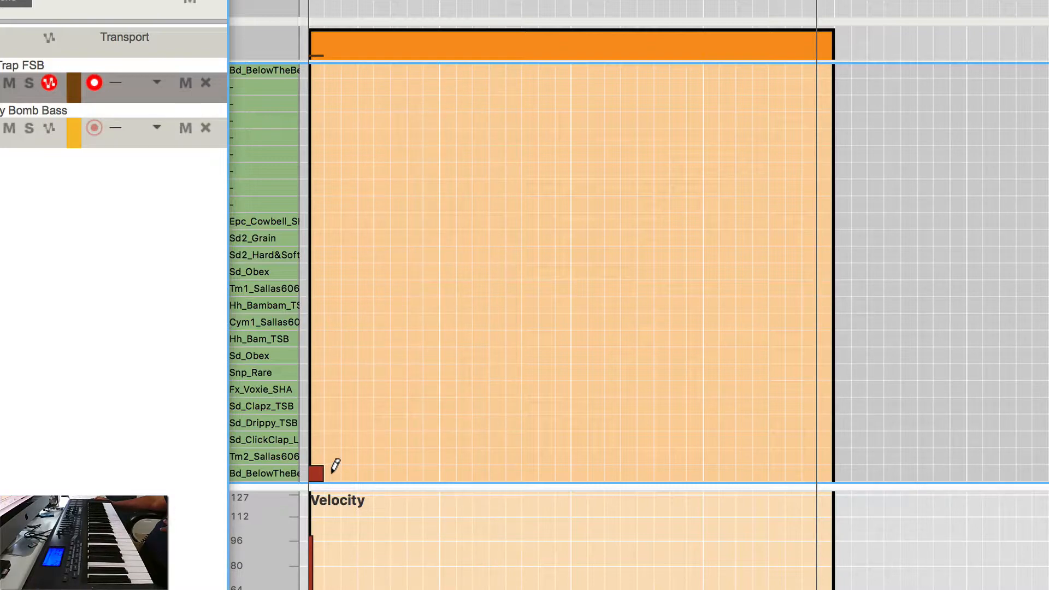
{"action": "left_click", "coordinate": [575, 472]}
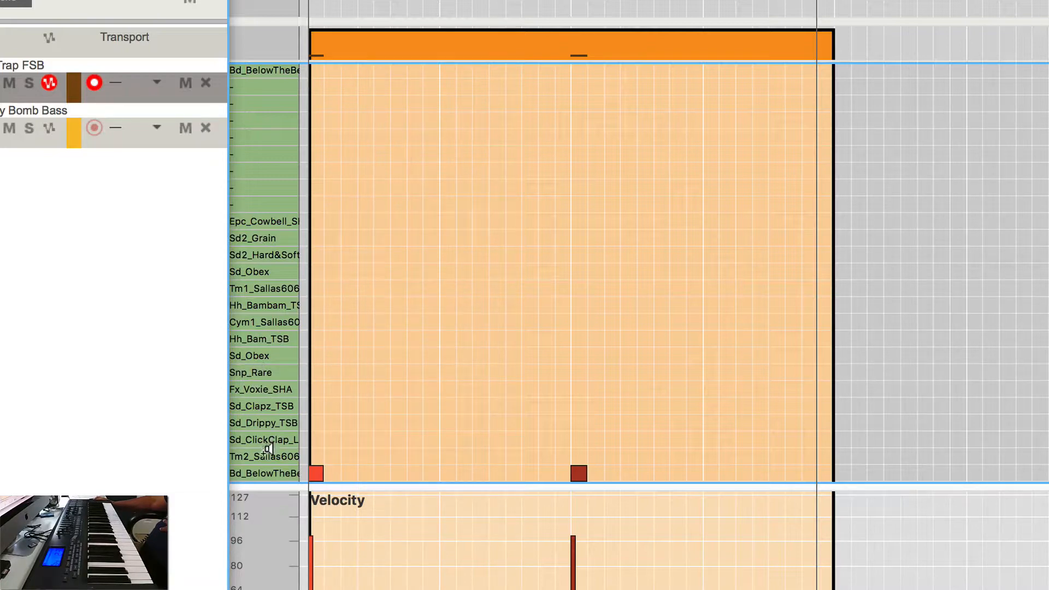
{"action": "left_click", "coordinate": [267, 441]}
{"action": "left_click", "coordinate": [447, 440]}
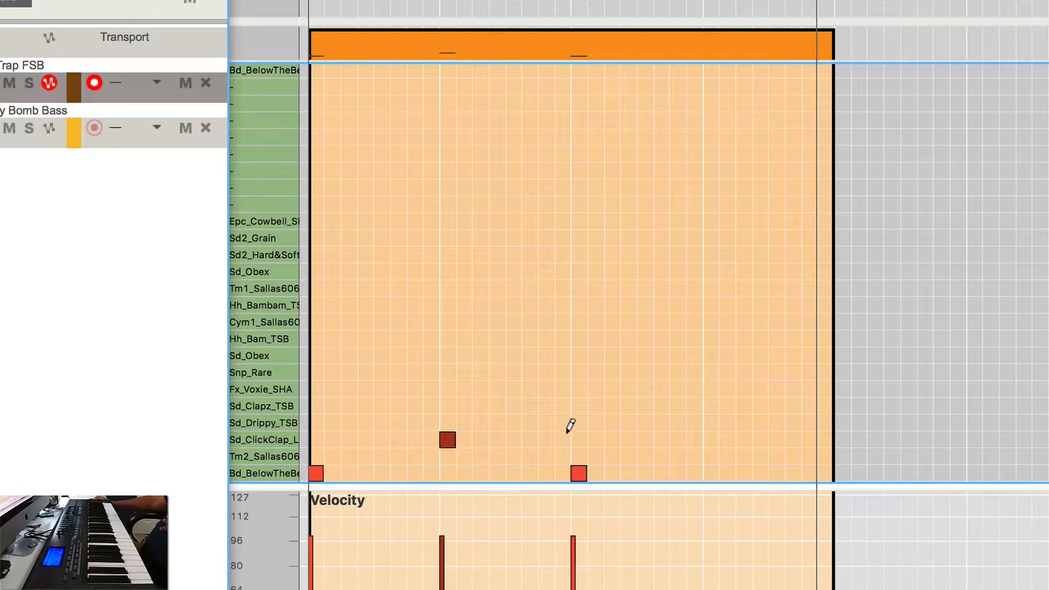
{"action": "left_click", "coordinate": [711, 437]}
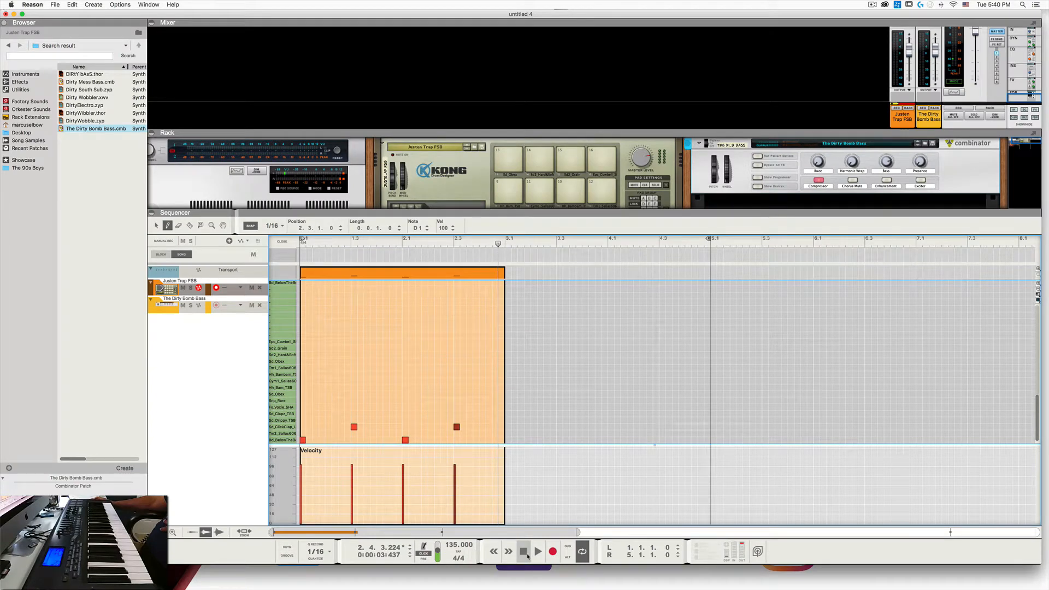
Step: Play the kick and clap pattern from the start, and move the right loop locator to bar 3
{"action": "left_click", "coordinate": [524, 552]}
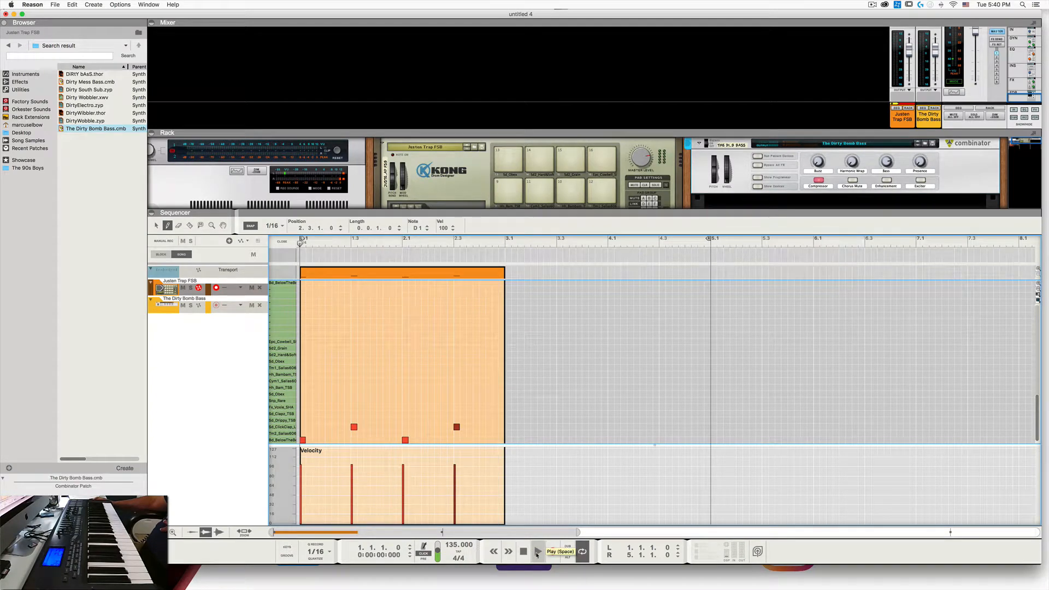
{"action": "left_click", "coordinate": [538, 551]}
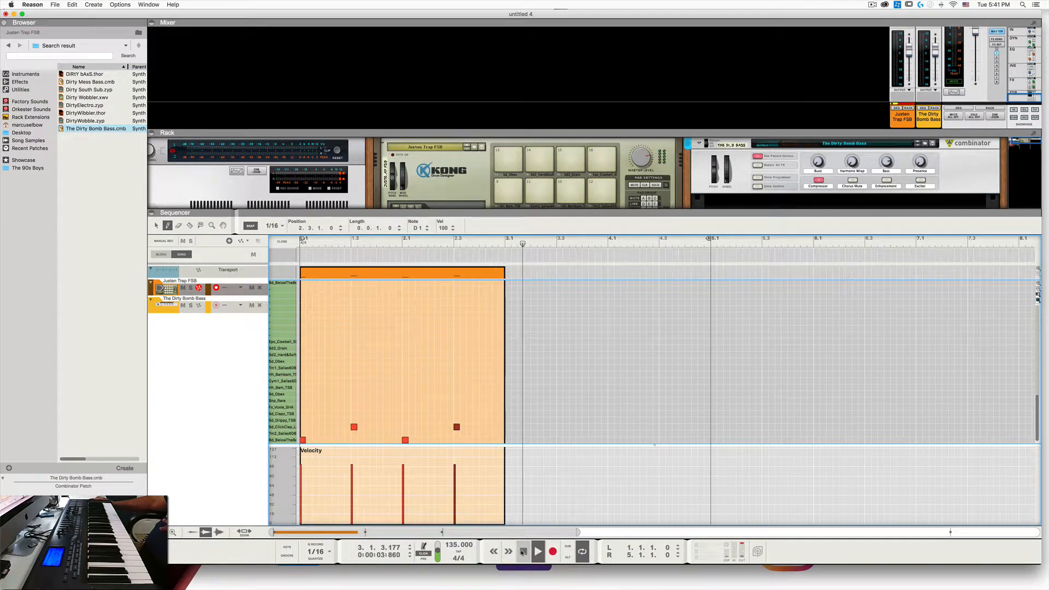
{"action": "left_click", "coordinate": [523, 551]}
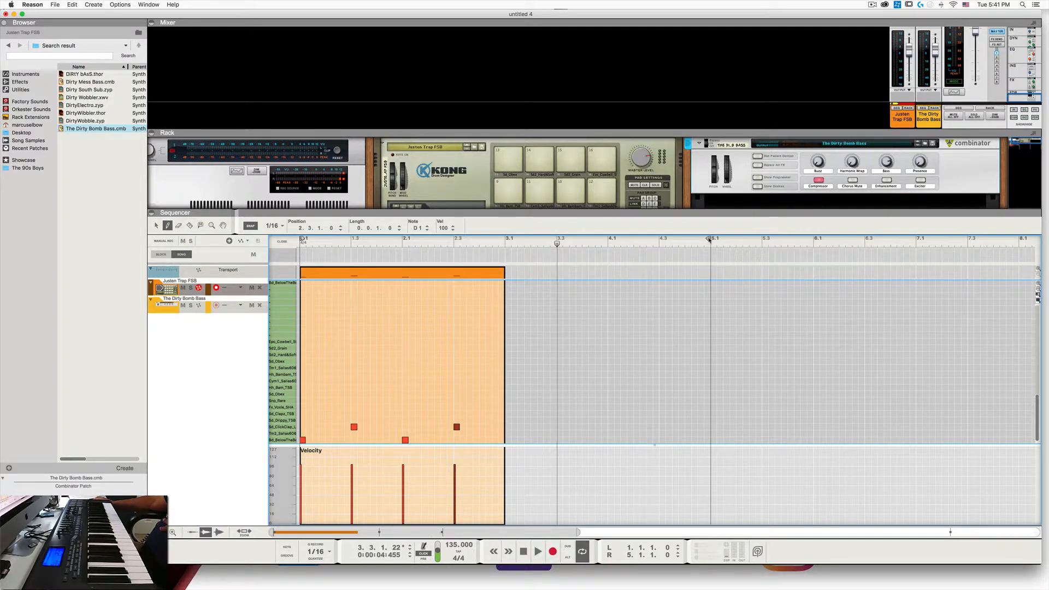
{"action": "left_click_drag", "start_coordinate": [708, 239], "coordinate": [504, 240]}
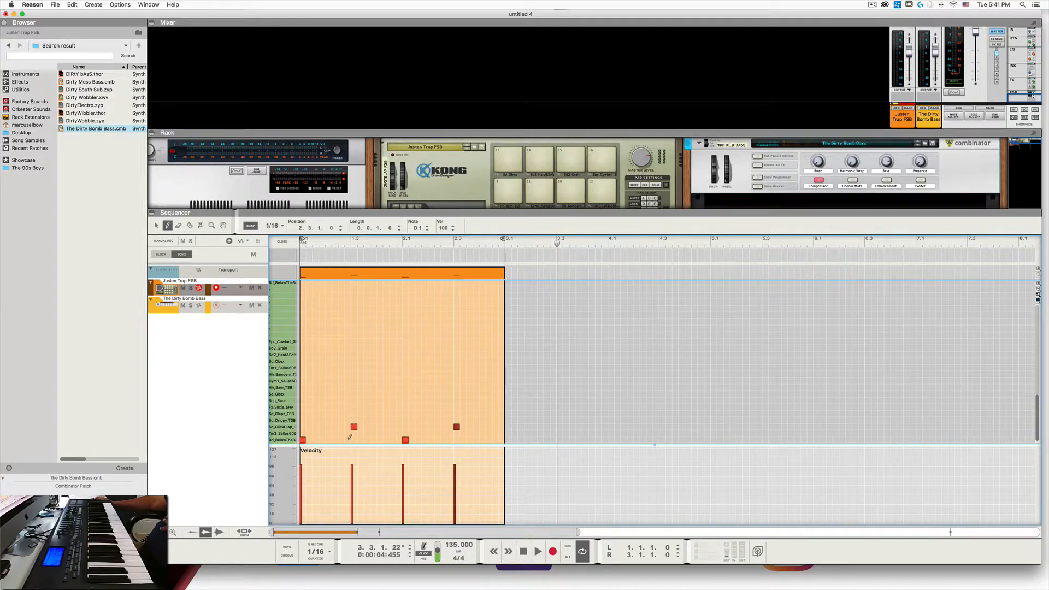
Step: Add kick notes one sixteenth before each clap, at 1.2.4 and 2.2.4, and play the loop
{"action": "left_click", "coordinate": [349, 439]}
{"action": "left_click", "coordinate": [451, 439]}
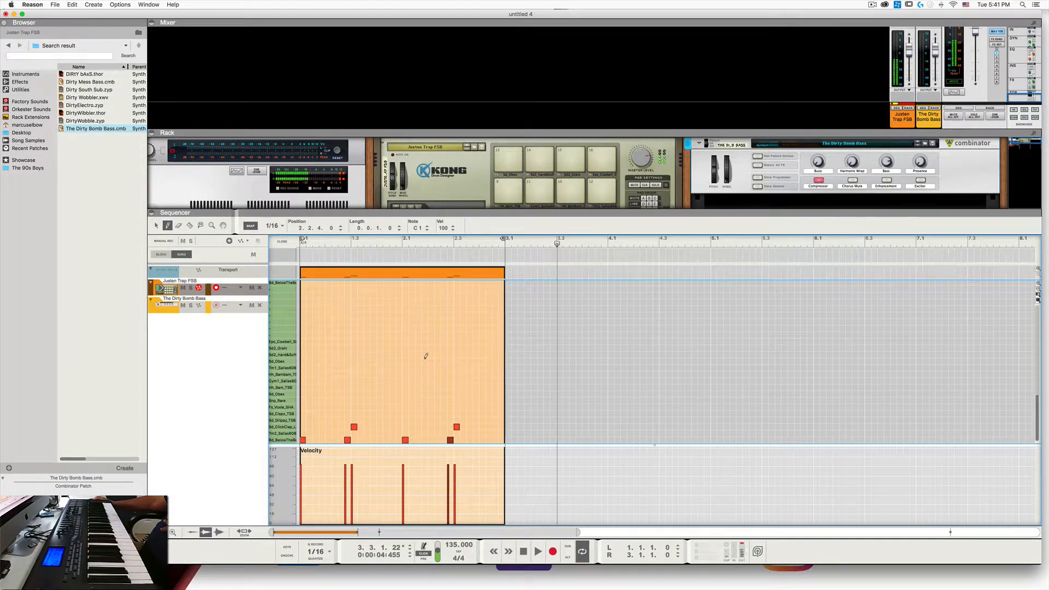
{"action": "left_click", "coordinate": [535, 553]}
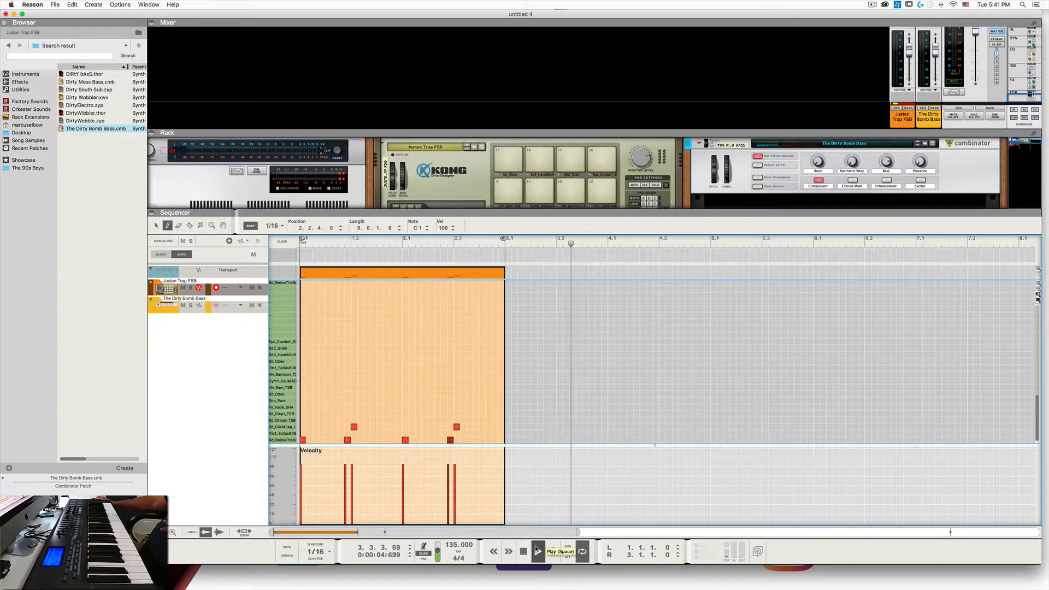
{"action": "left_click", "coordinate": [524, 552]}
{"action": "left_click", "coordinate": [523, 552]}
{"action": "left_click", "coordinate": [524, 552]}
{"action": "left_click", "coordinate": [536, 552]}
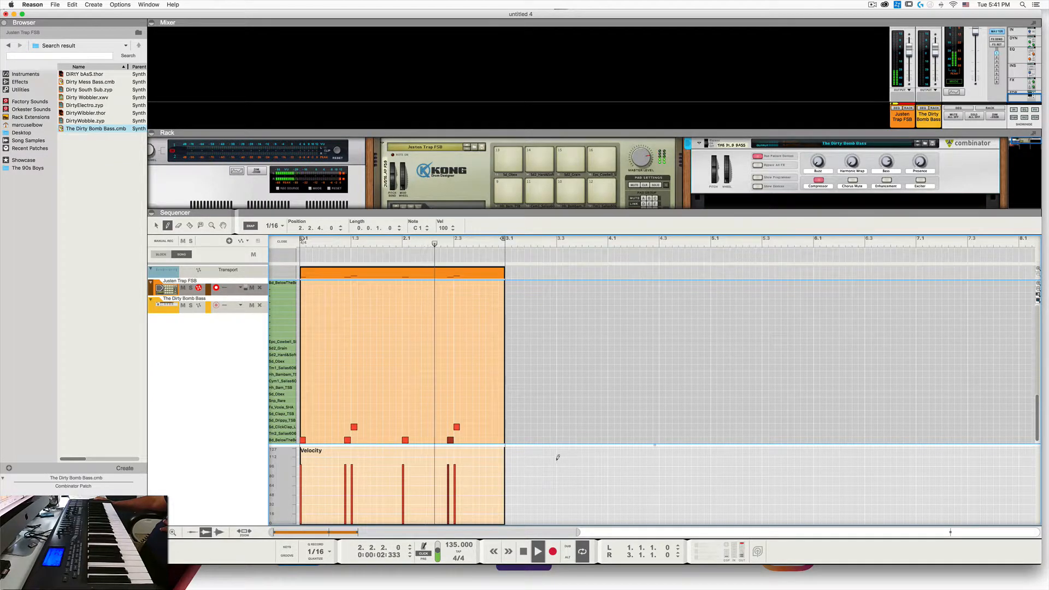
{"action": "left_click", "coordinate": [524, 550]}
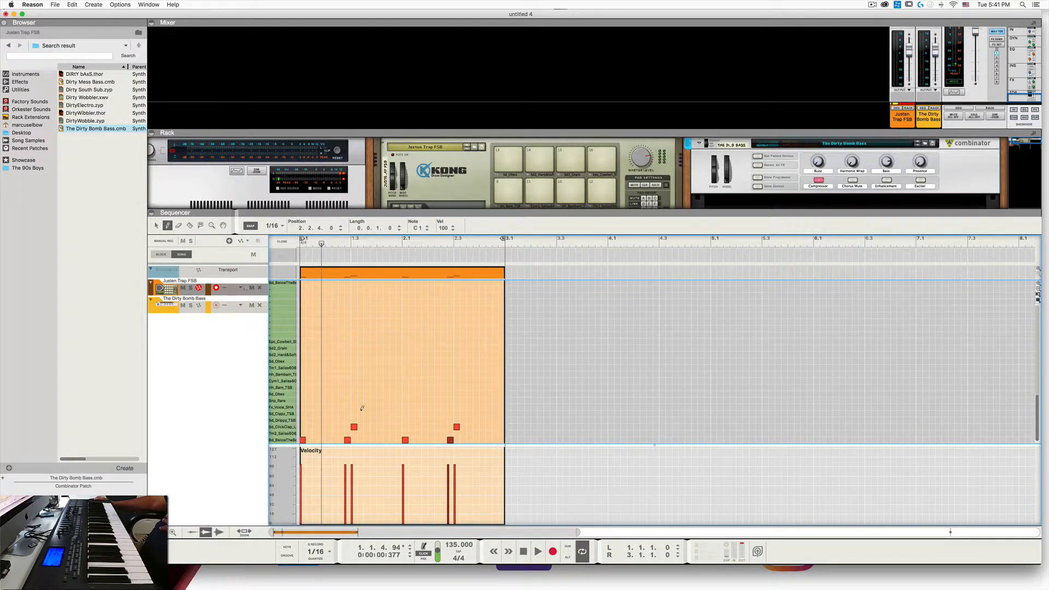
Step: Add kick notes on the second sixteenth of each bar, at 1.1.2 and 2.1.2, and play the loop
{"action": "left_click", "coordinate": [309, 440]}
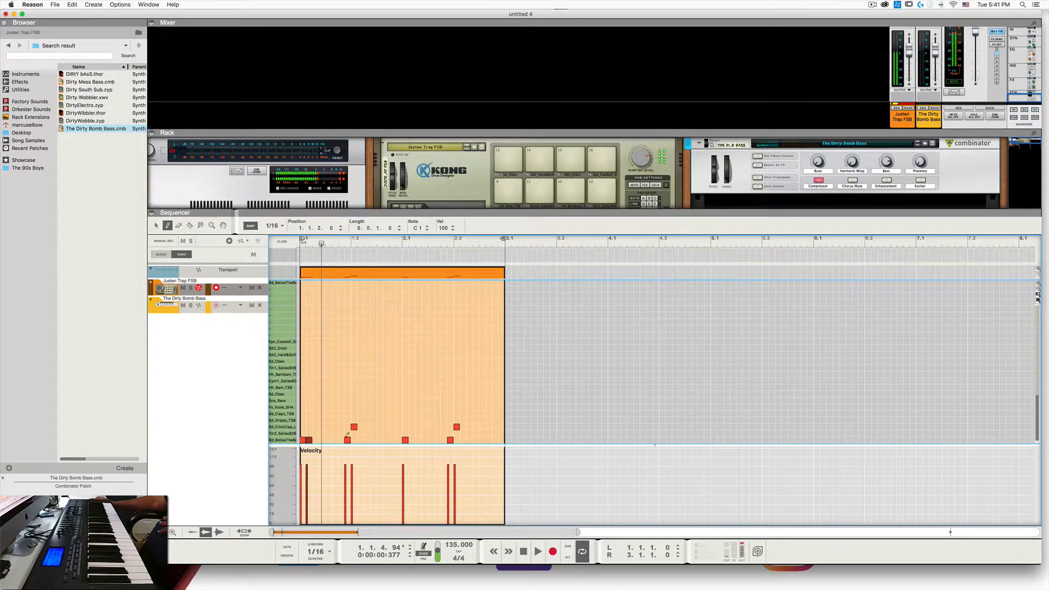
{"action": "left_click", "coordinate": [412, 439]}
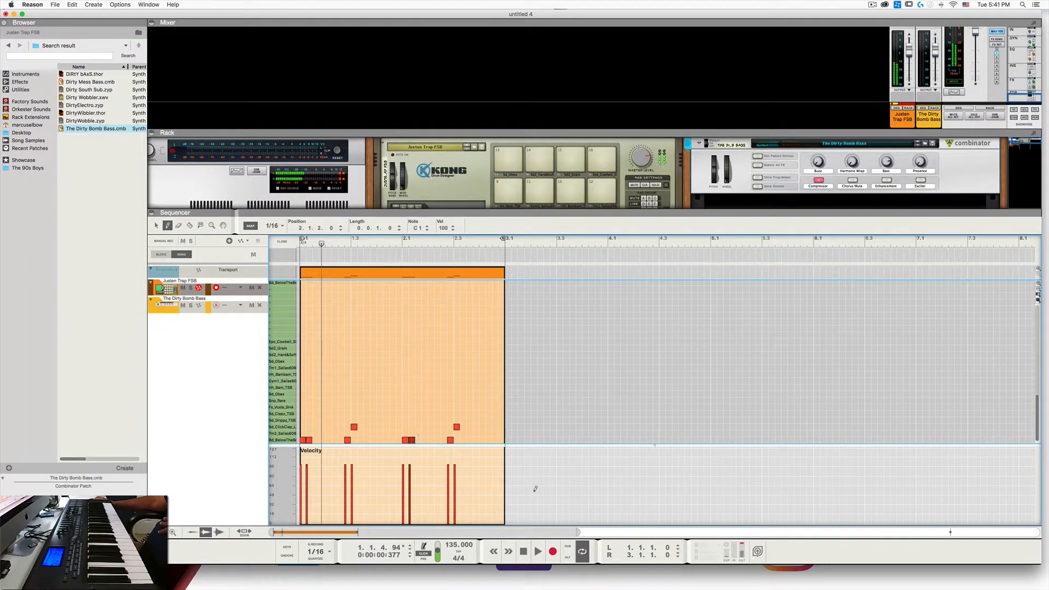
{"action": "left_click", "coordinate": [538, 551]}
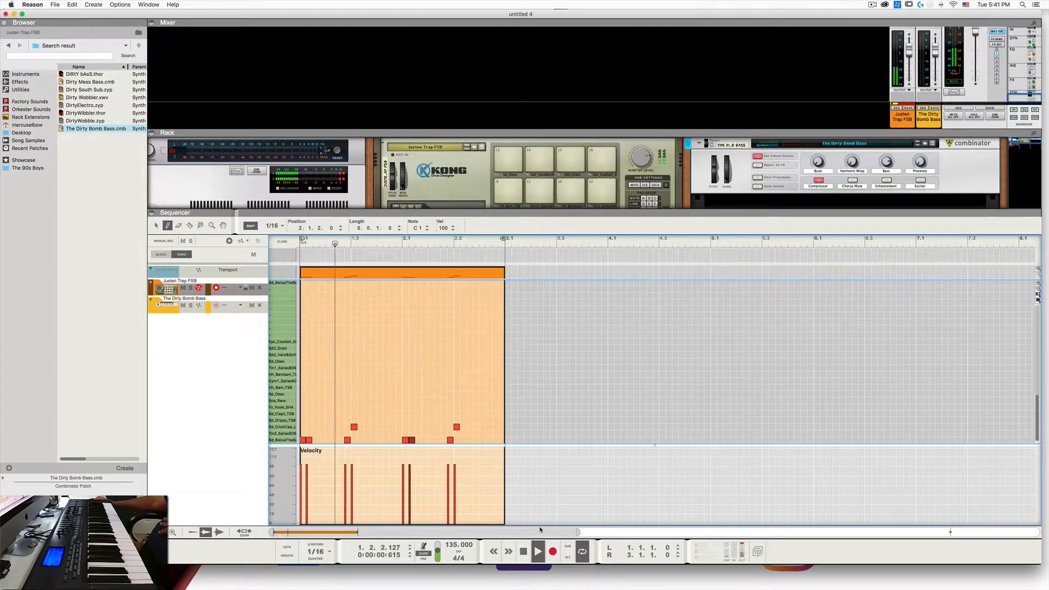
{"action": "left_click", "coordinate": [522, 551]}
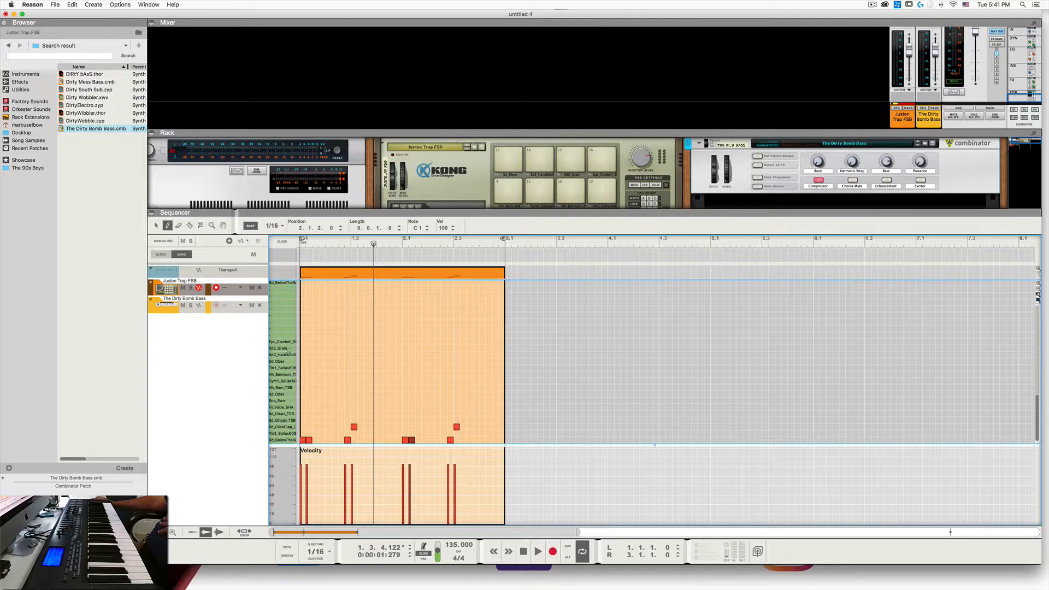
Step: Draw six eighth-note hits on the Hh_Bam_TSB lane from 1.1.1 to 1.3.3 and select them all
{"action": "left_click", "coordinate": [283, 388]}
{"action": "left_click", "coordinate": [302, 387]}
{"action": "left_click", "coordinate": [315, 388]}
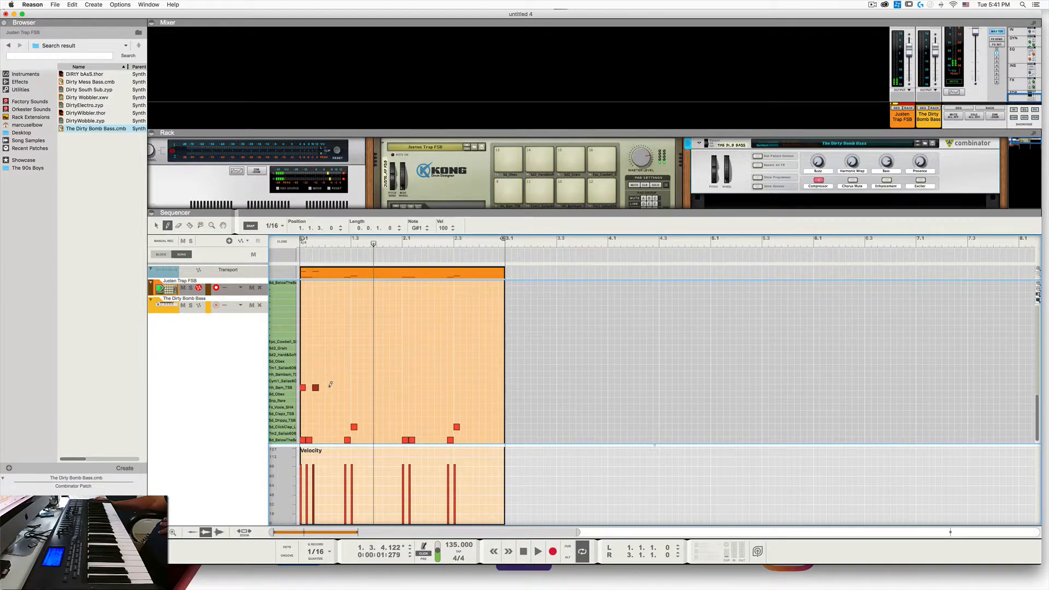
{"action": "left_click", "coordinate": [328, 388]}
{"action": "left_click", "coordinate": [341, 387]}
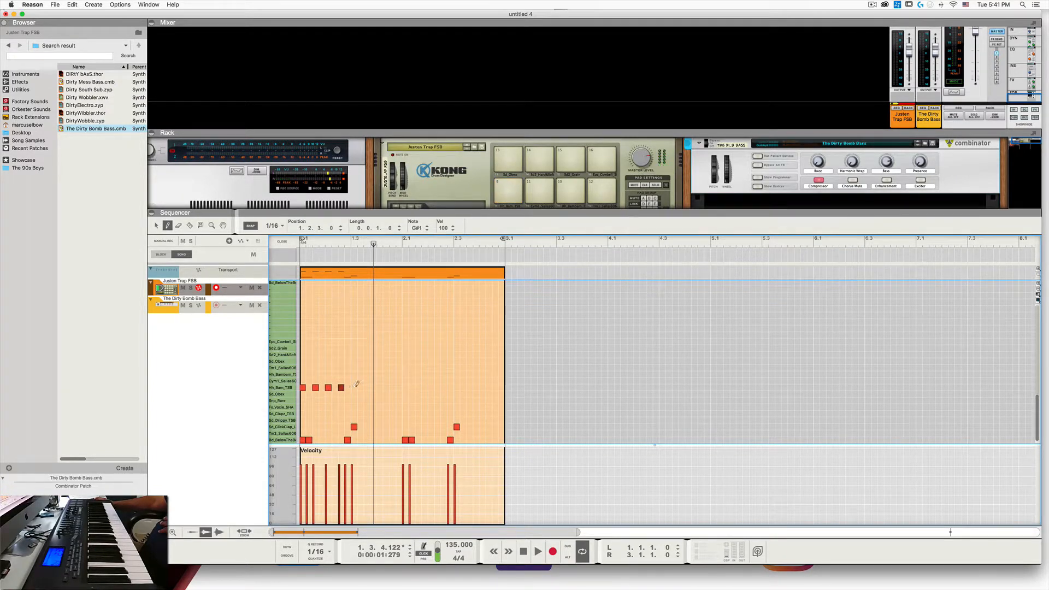
{"action": "left_click", "coordinate": [354, 388]}
{"action": "left_click", "coordinate": [366, 387]}
{"action": "left_click_drag", "start_coordinate": [395, 397], "coordinate": [299, 386]}
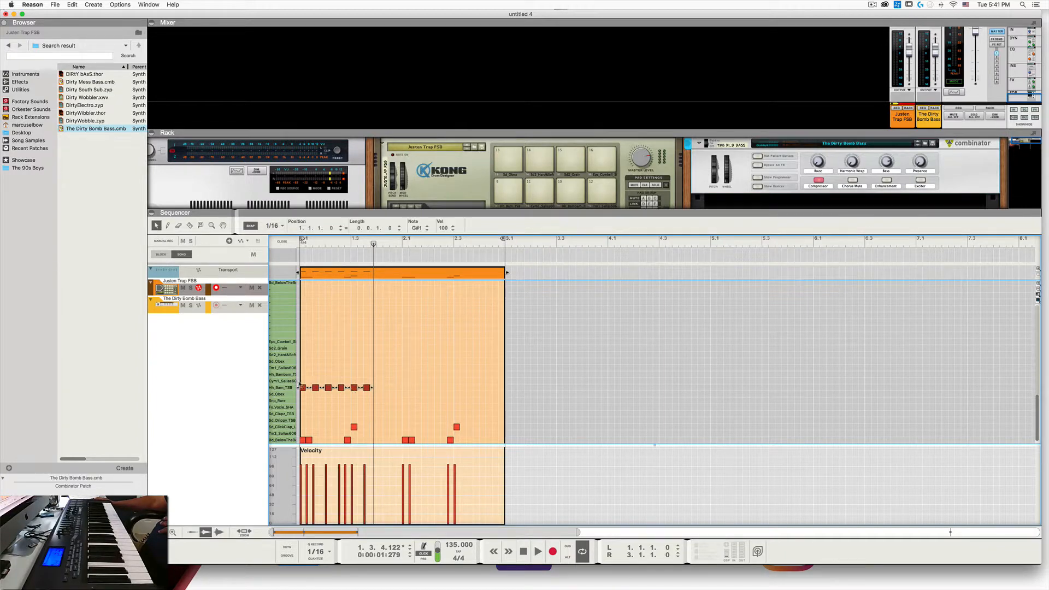
{"action": "right_click", "coordinate": [367, 387]}
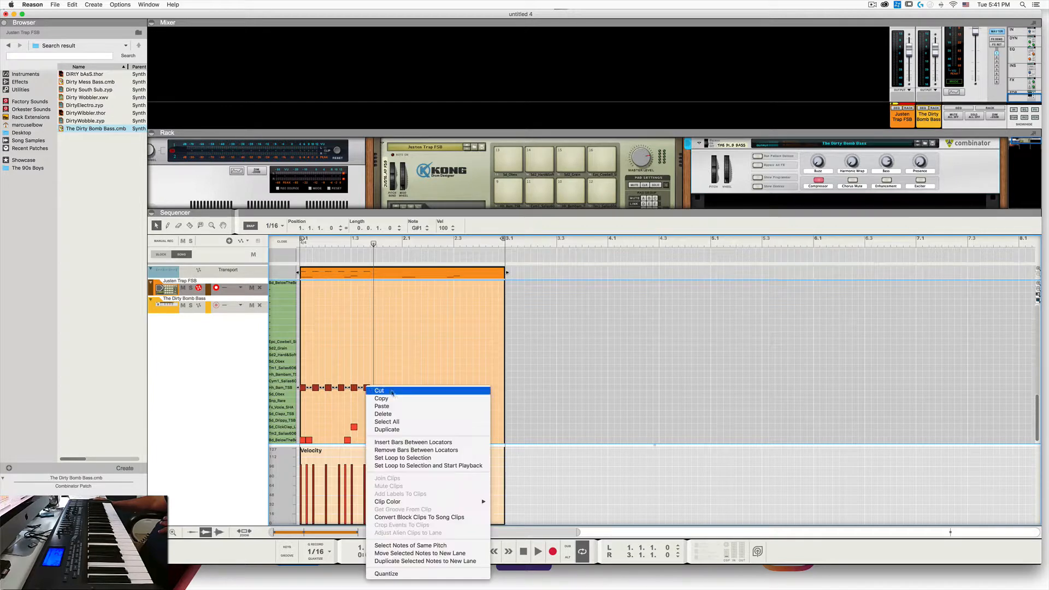
{"action": "left_click", "coordinate": [377, 392]}
{"action": "left_click", "coordinate": [366, 241]}
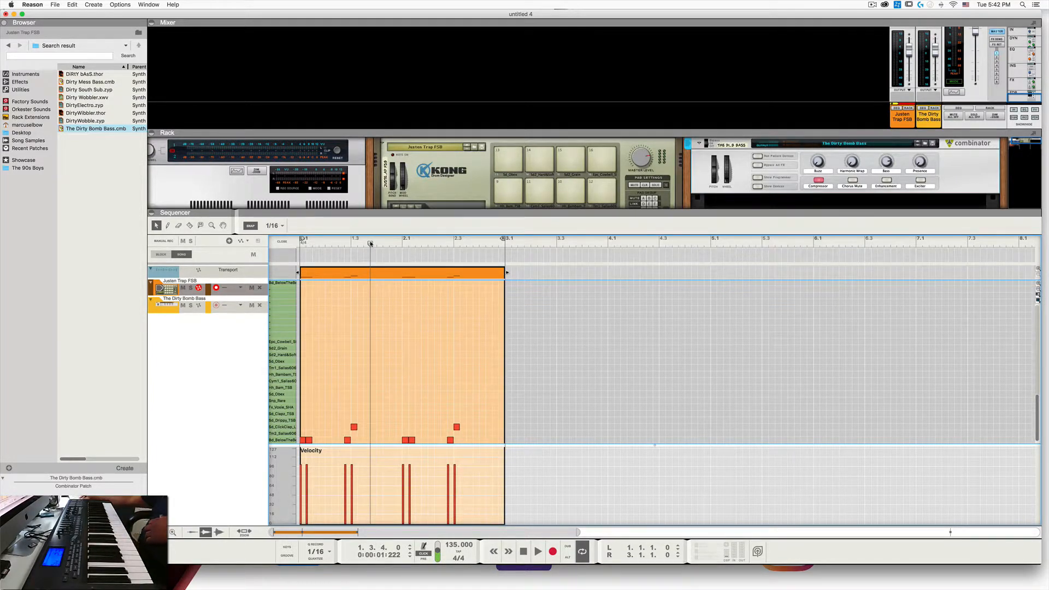
{"action": "key", "text": "ctrl+v"}
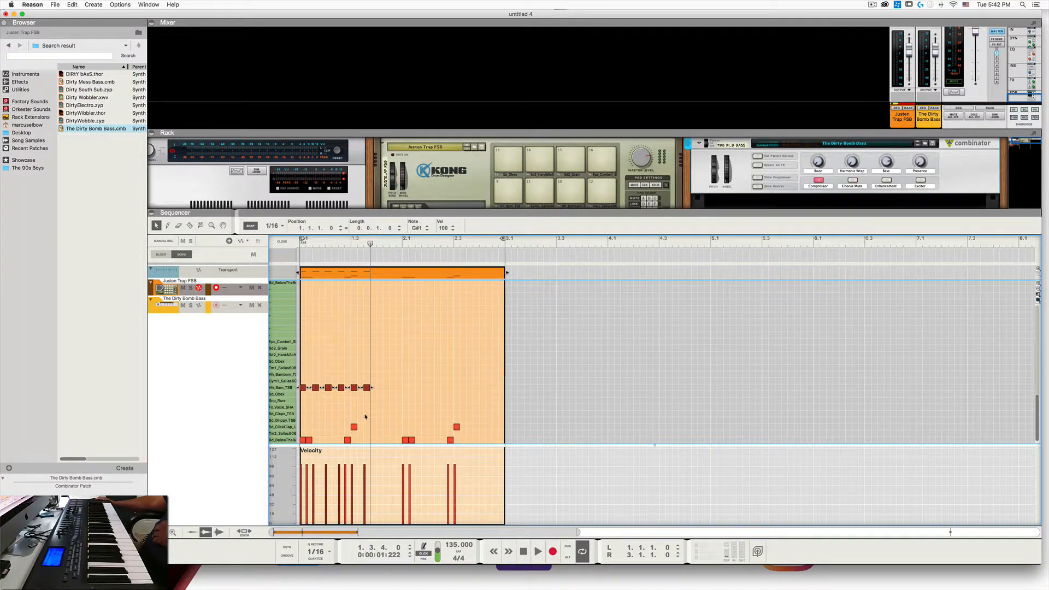
Step: Copy the six selected Hh_Bam_TSB hits, paste them at 2.1.1, and play the loop
{"action": "right_click", "coordinate": [366, 388]}
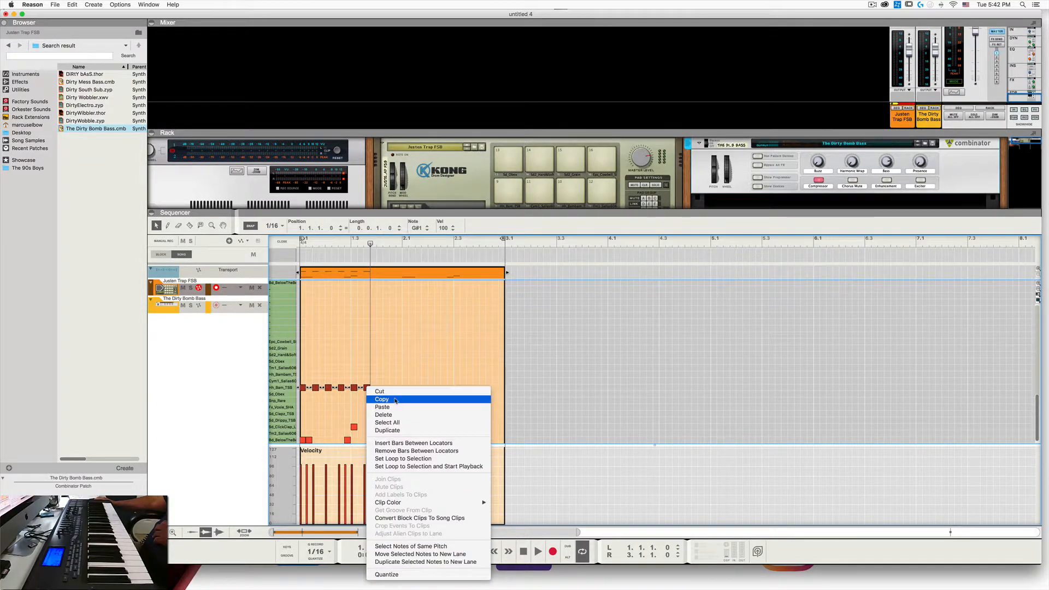
{"action": "left_click", "coordinate": [395, 400]}
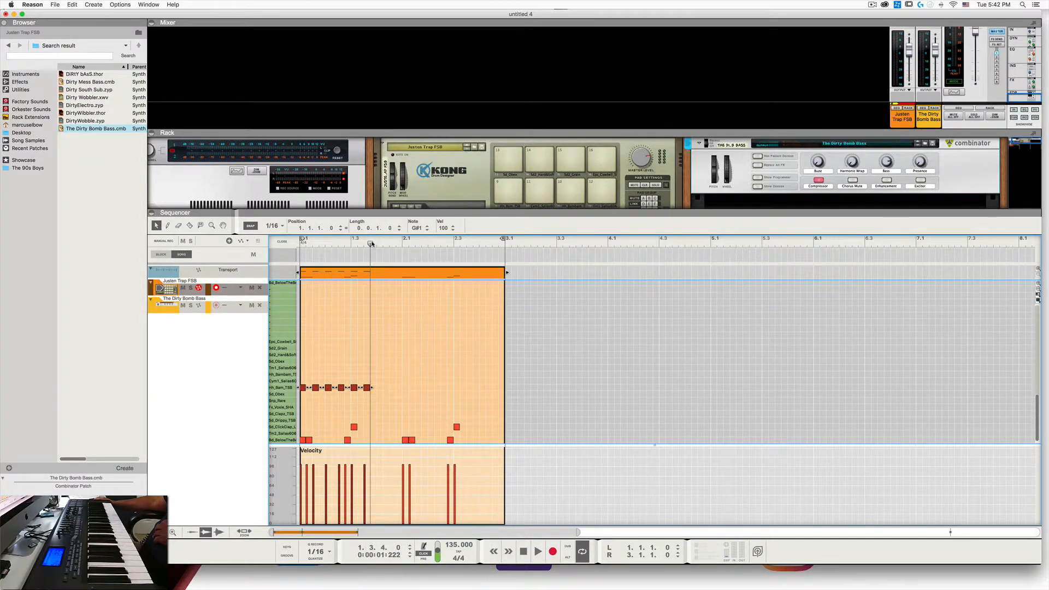
{"action": "left_click_drag", "start_coordinate": [370, 244], "coordinate": [404, 247]}
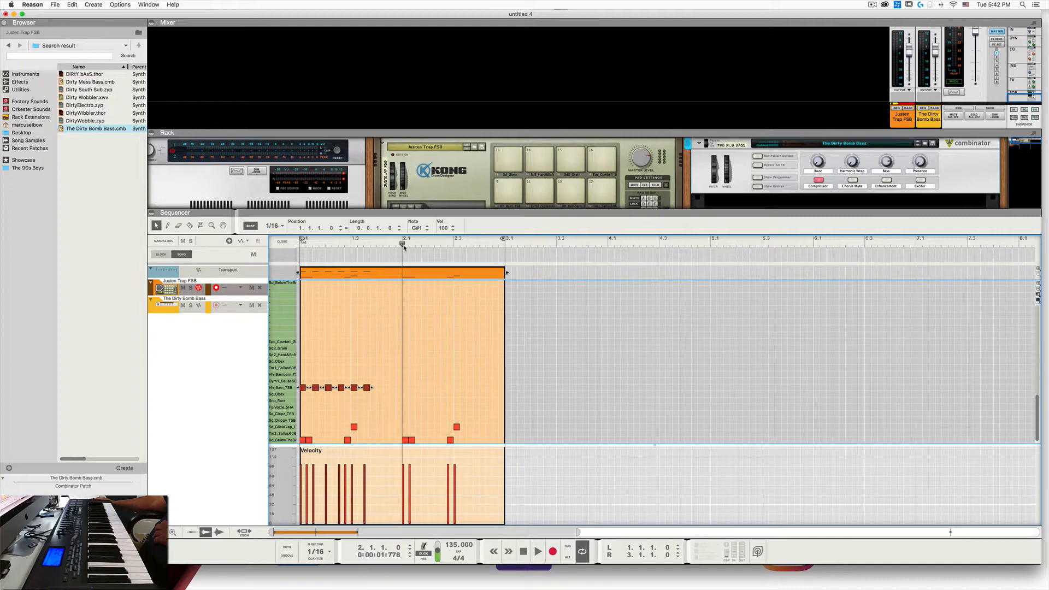
{"action": "left_click", "coordinate": [415, 366]}
{"action": "right_click", "coordinate": [403, 388]}
{"action": "left_click", "coordinate": [418, 407]}
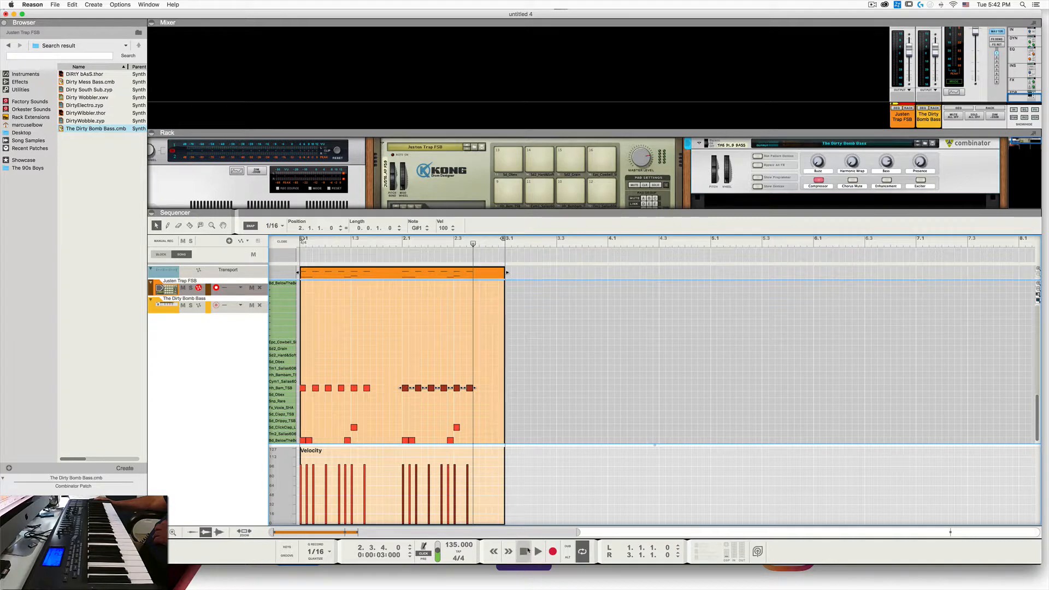
{"action": "left_click", "coordinate": [525, 551]}
{"action": "left_click", "coordinate": [537, 551]}
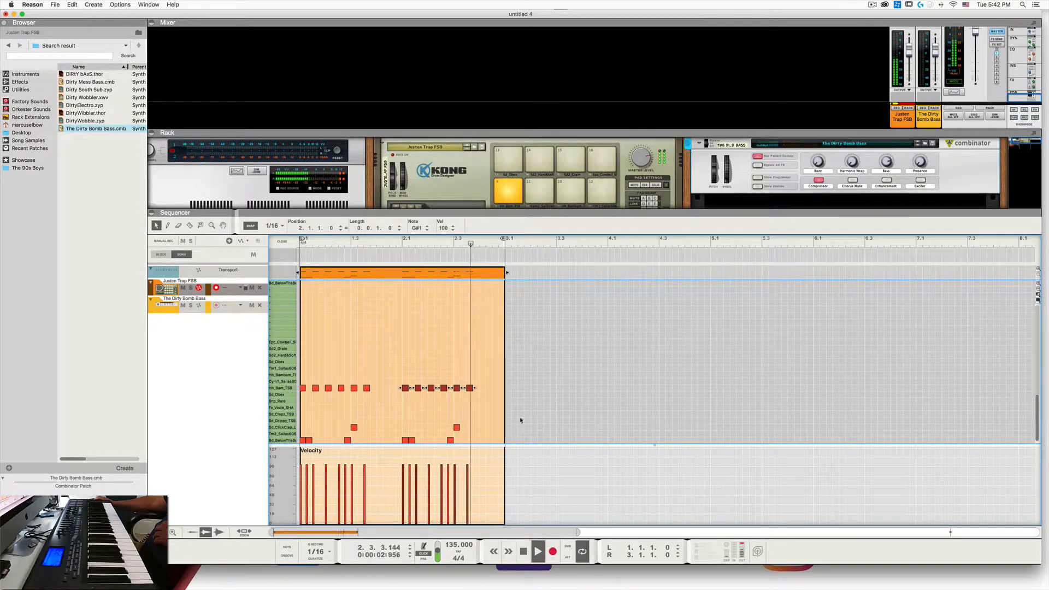
{"action": "left_click", "coordinate": [524, 553]}
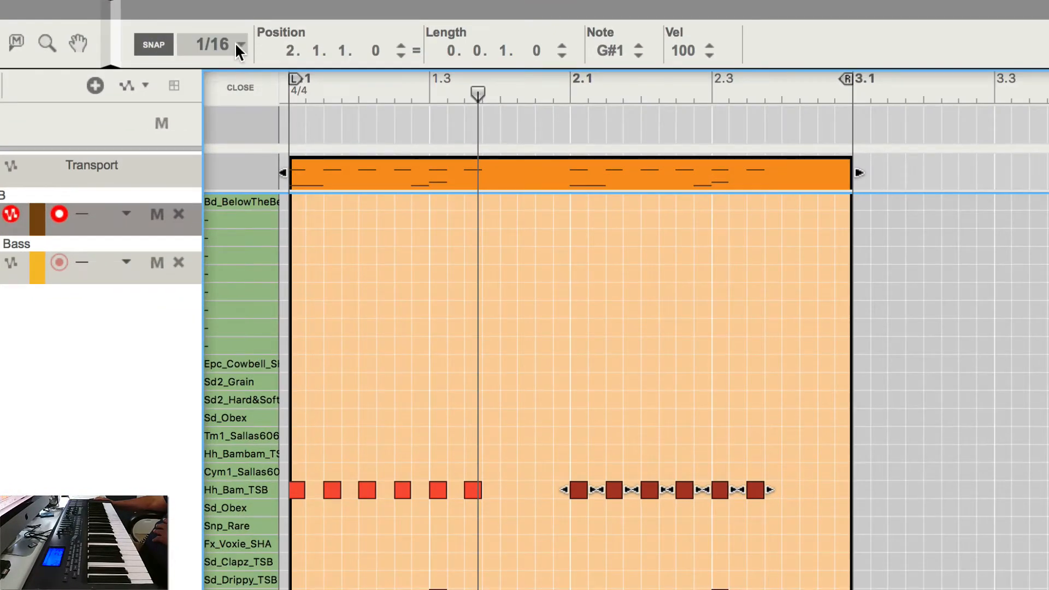
Step: Set the snap to 1/16T and draw five Hh_Bam_TSB hits from 1.4.1 to 1.4.3.160
{"action": "left_click", "coordinate": [277, 225]}
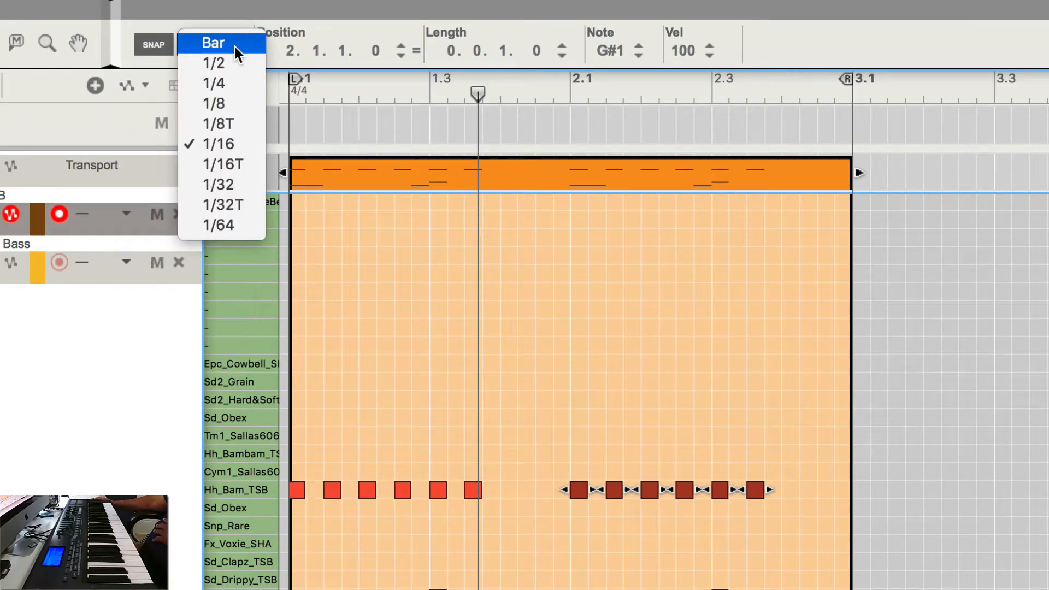
{"action": "left_click", "coordinate": [233, 164]}
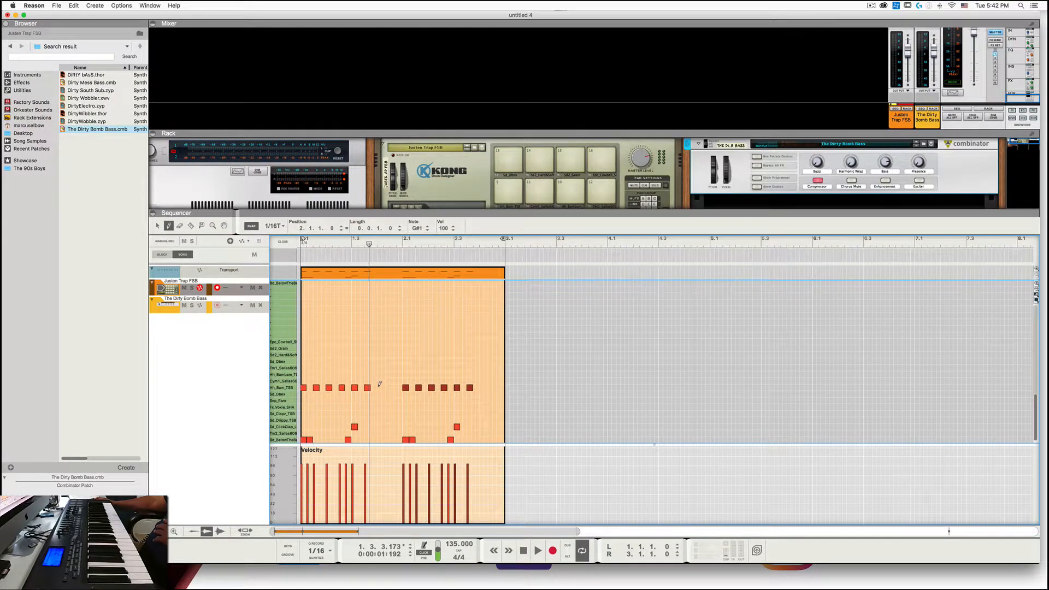
{"action": "left_click", "coordinate": [379, 387]}
{"action": "left_click", "coordinate": [383, 387]}
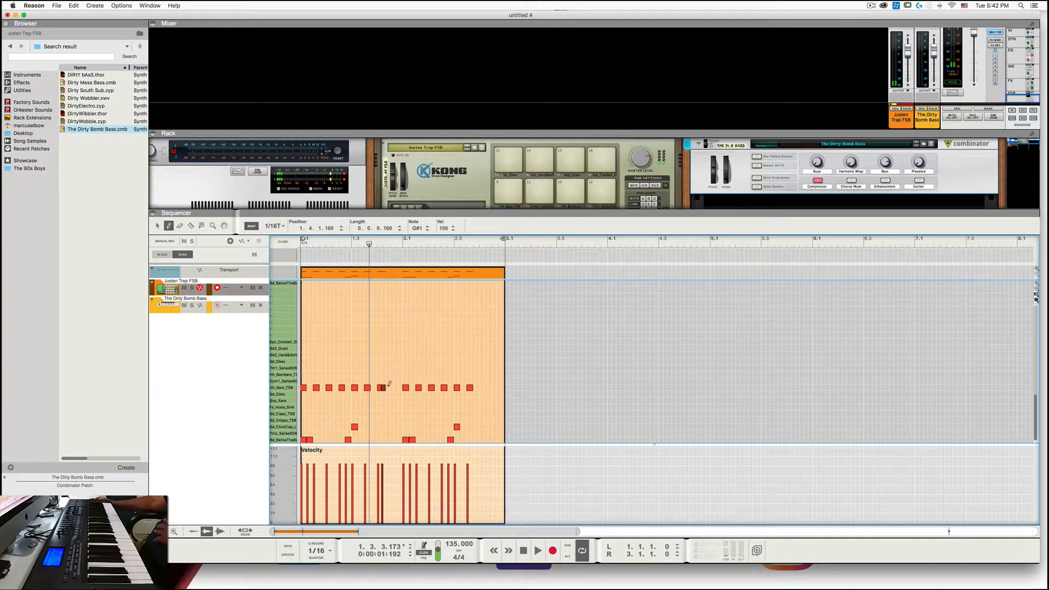
{"action": "left_click", "coordinate": [387, 387]}
{"action": "left_click", "coordinate": [391, 387]}
{"action": "left_click", "coordinate": [396, 387]}
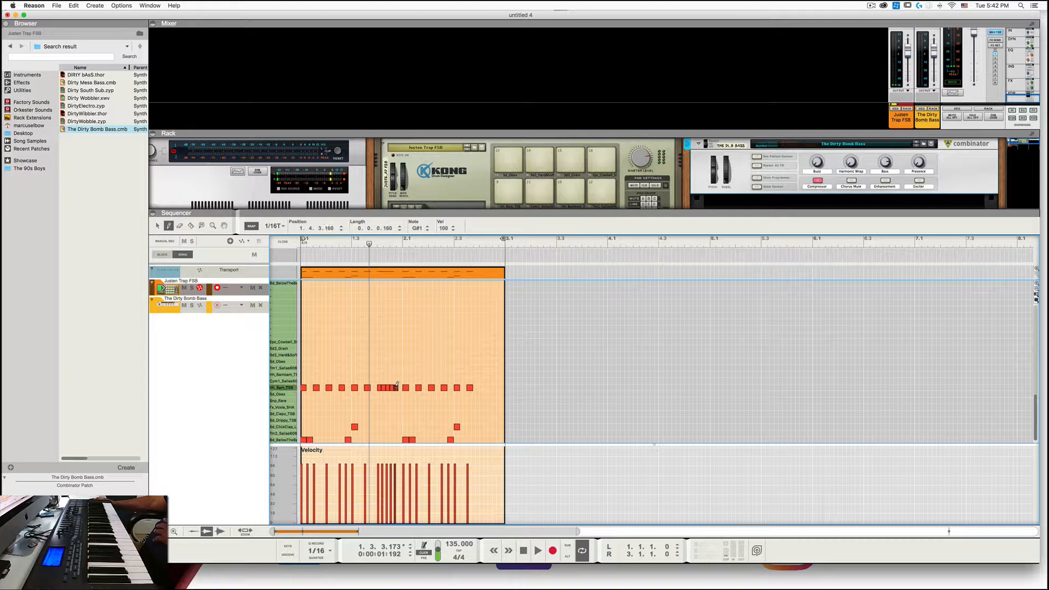
Step: Fill beat 4 of bar 2 with 1/16T Hh_Bam_TSB hits, extend bar 1's roll back to 1.3.4.80, and play the loop
{"action": "left_click", "coordinate": [486, 387]}
{"action": "left_click", "coordinate": [489, 387]}
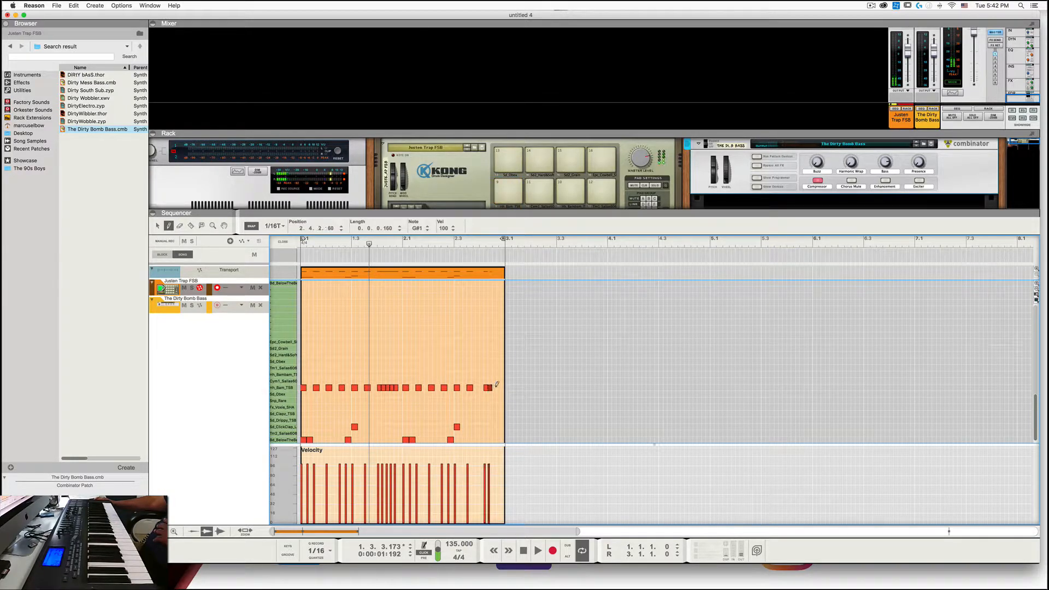
{"action": "left_click", "coordinate": [493, 388]}
{"action": "left_click", "coordinate": [498, 387]}
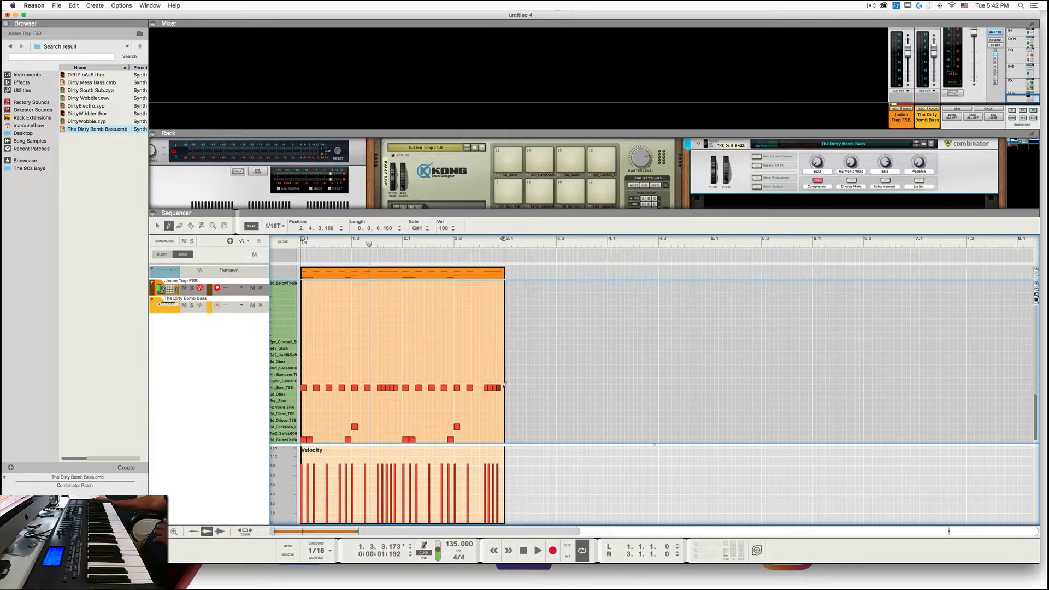
{"action": "left_click", "coordinate": [524, 550]}
{"action": "left_click", "coordinate": [538, 550]}
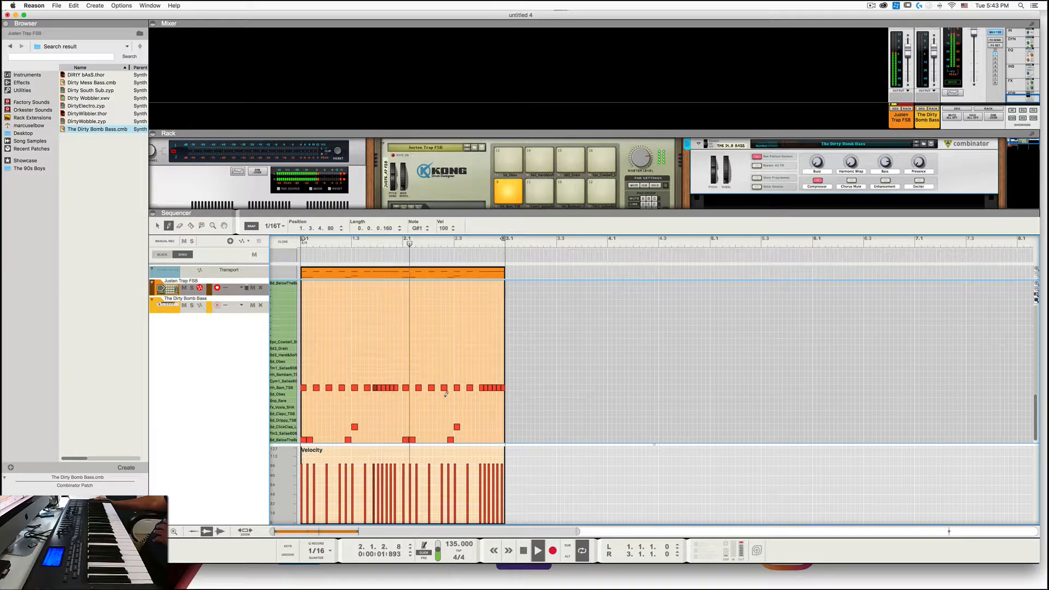
{"action": "left_click", "coordinate": [524, 550]}
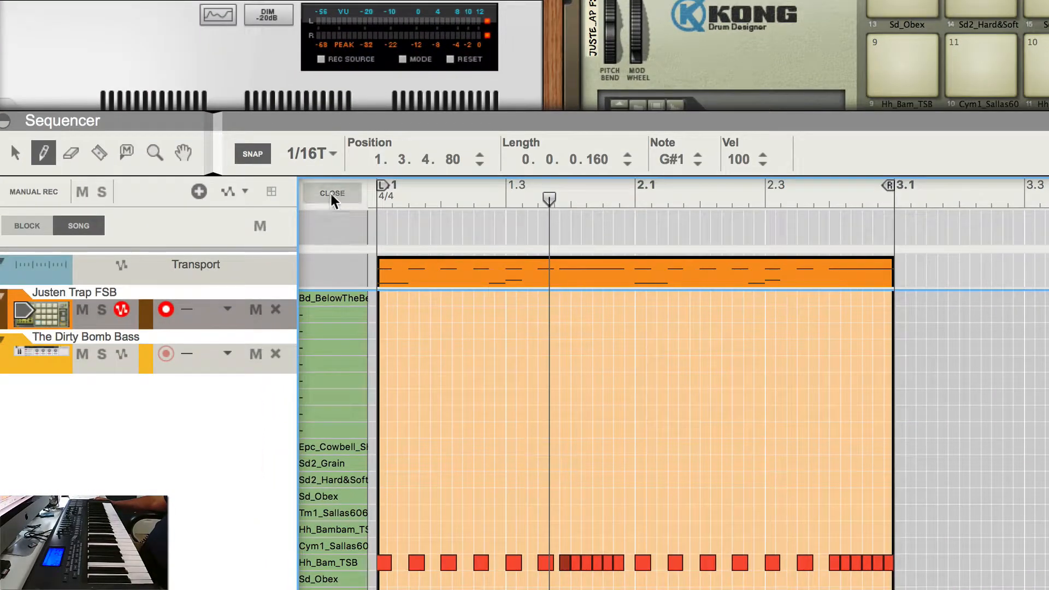
Step: Return to the arrangement, move the right loop locator to bar 5, and paste a copy of the two-bar drum clip at bar 3
{"action": "left_click", "coordinate": [327, 193]}
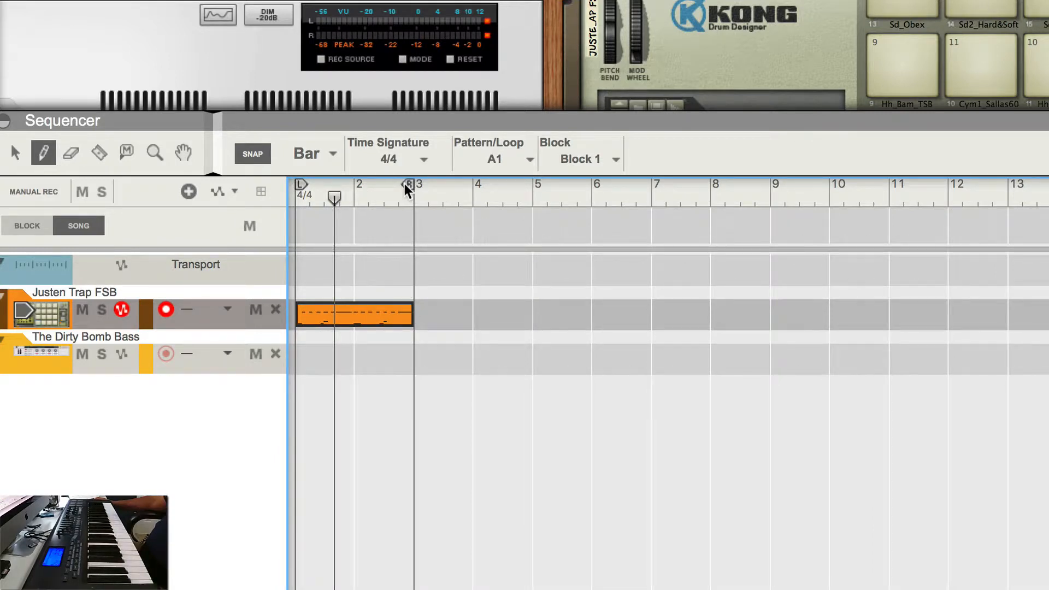
{"action": "mouse_move", "coordinate": [404, 183]}
{"action": "left_mouse_down"}
{"action": "mouse_move", "coordinate": [716, 197]}
{"action": "mouse_move", "coordinate": [567, 207]}
{"action": "mouse_move", "coordinate": [535, 191]}
{"action": "left_mouse_up"}
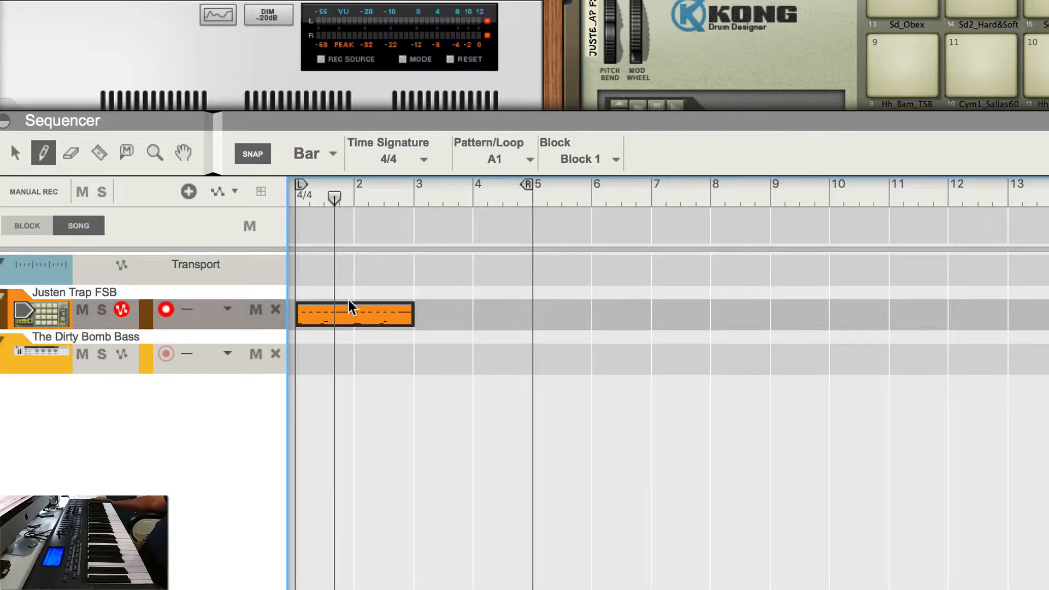
{"action": "left_click", "coordinate": [12, 154]}
{"action": "left_click", "coordinate": [322, 312]}
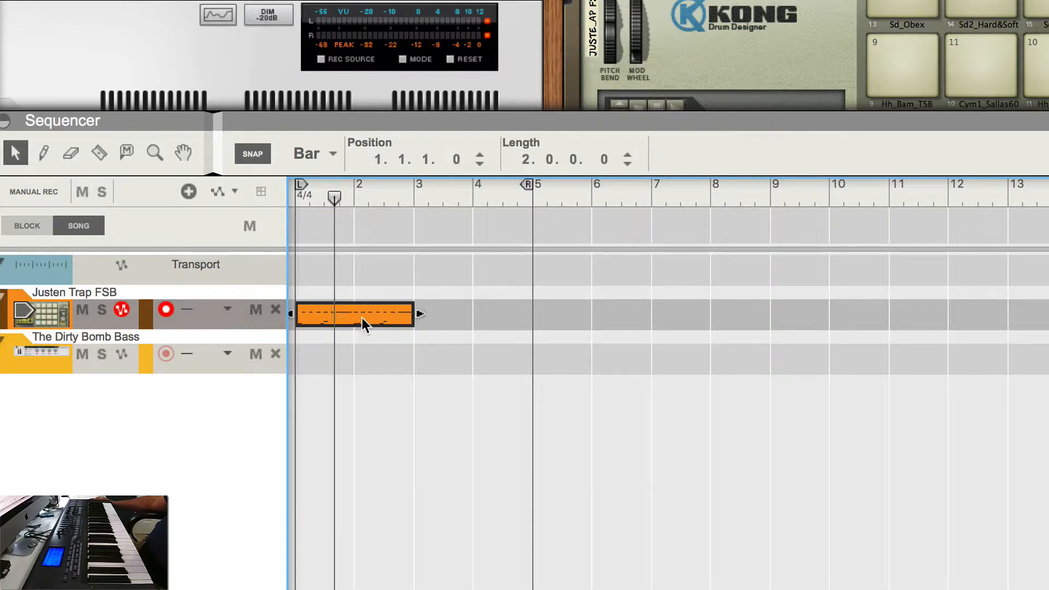
{"action": "right_click", "coordinate": [376, 315]}
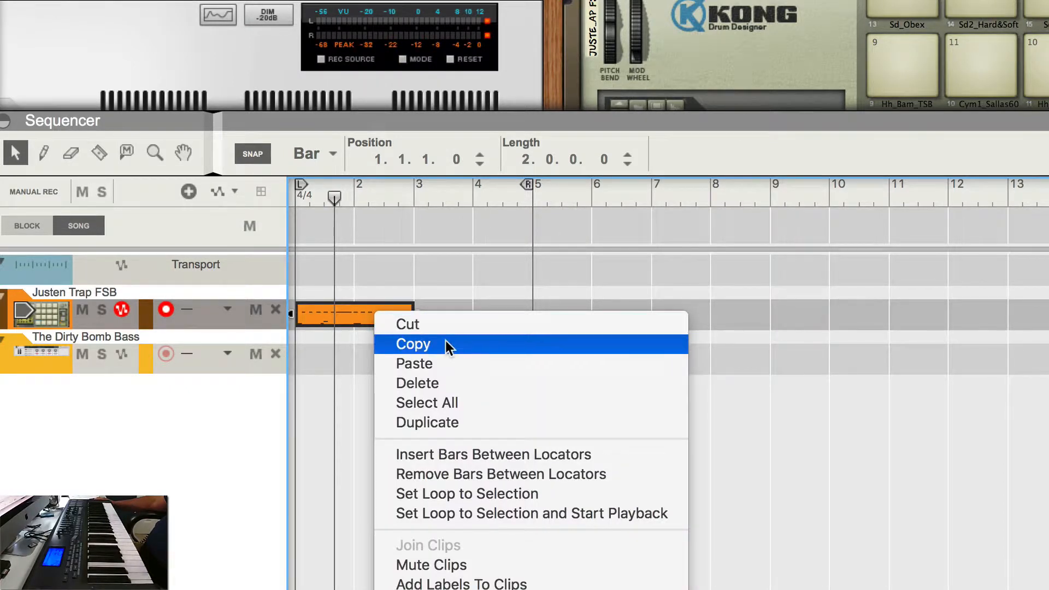
{"action": "left_click", "coordinate": [445, 344]}
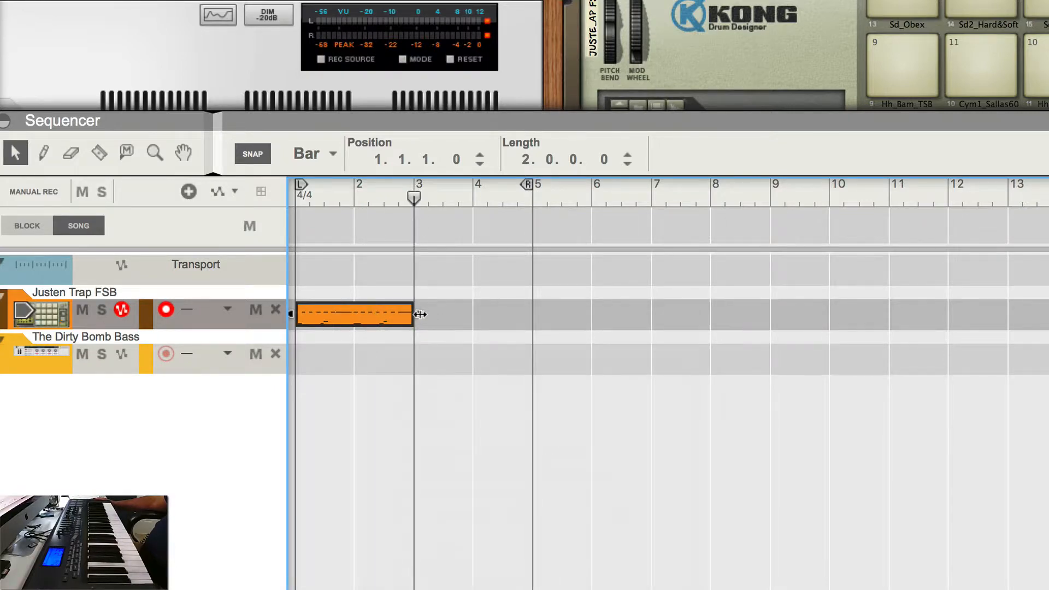
{"action": "right_click", "coordinate": [418, 314]}
{"action": "left_click", "coordinate": [467, 356]}
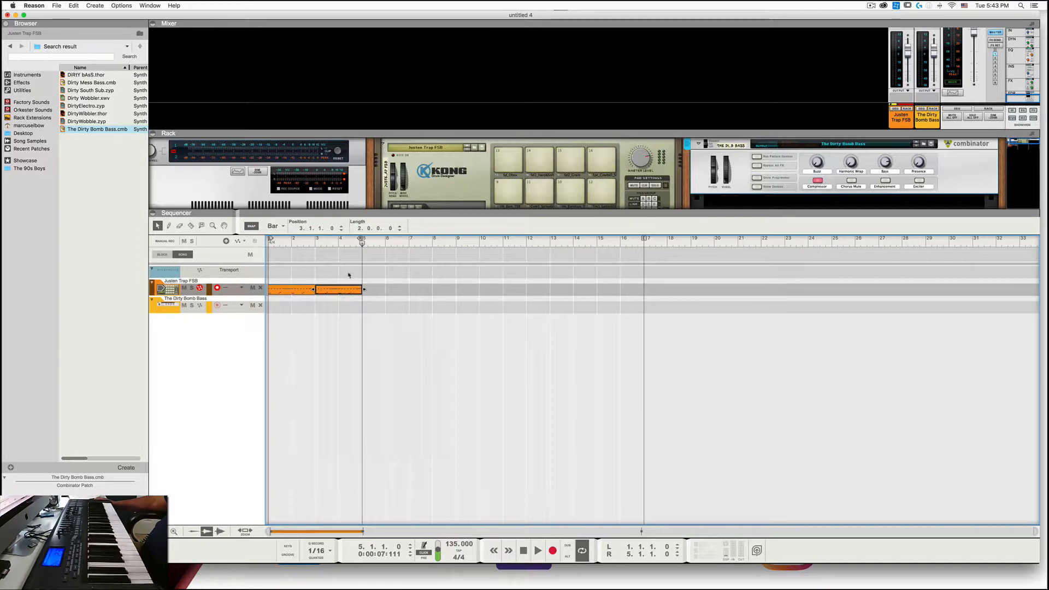
Step: Open the second drum clip for note editing and play the four-bar loop from the start
{"action": "double_click", "coordinate": [349, 289]}
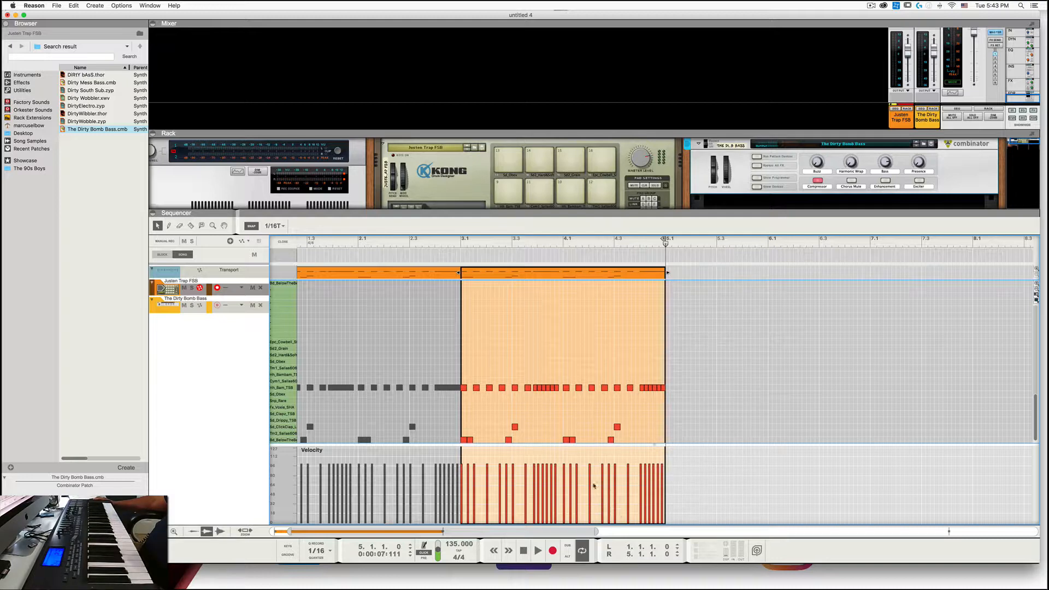
{"action": "left_click", "coordinate": [535, 551]}
{"action": "left_click", "coordinate": [537, 551]}
{"action": "key", "text": "shift+Return"}
{"action": "key", "text": "shift+Return"}
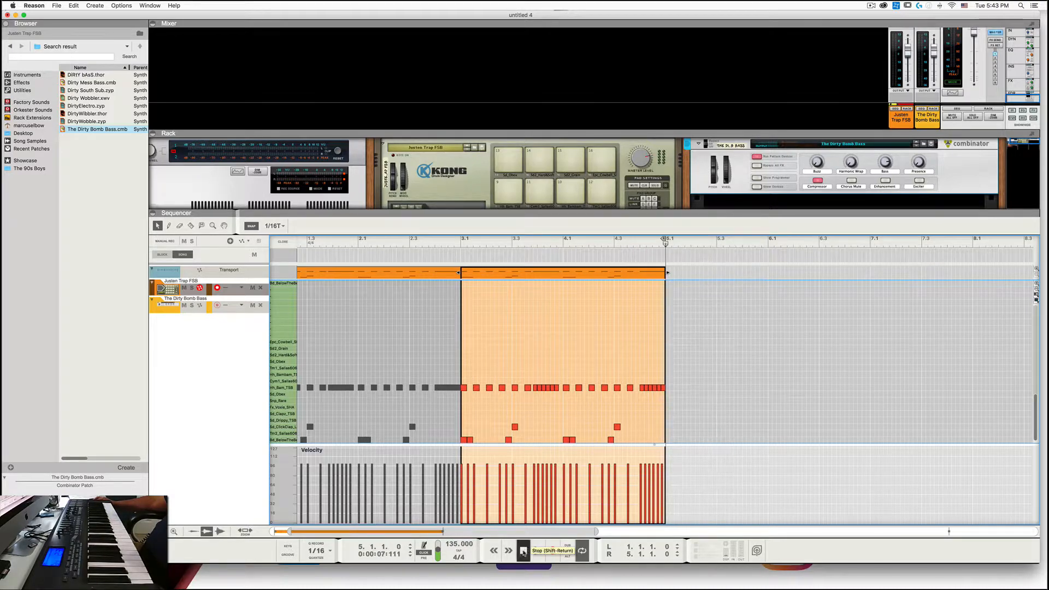
{"action": "key", "text": "shift+Return"}
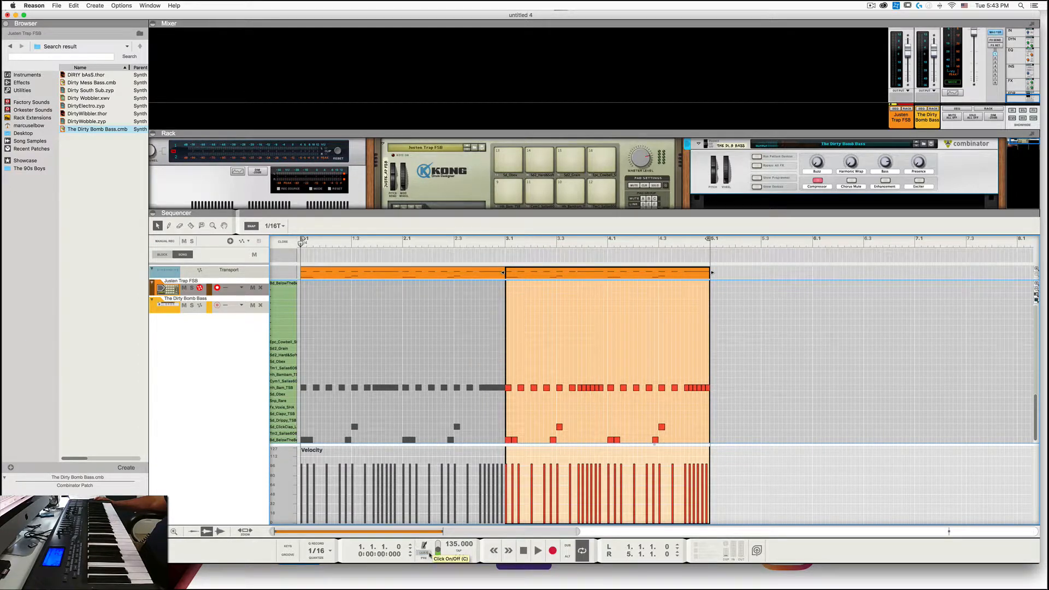
{"action": "left_click", "coordinate": [537, 551]}
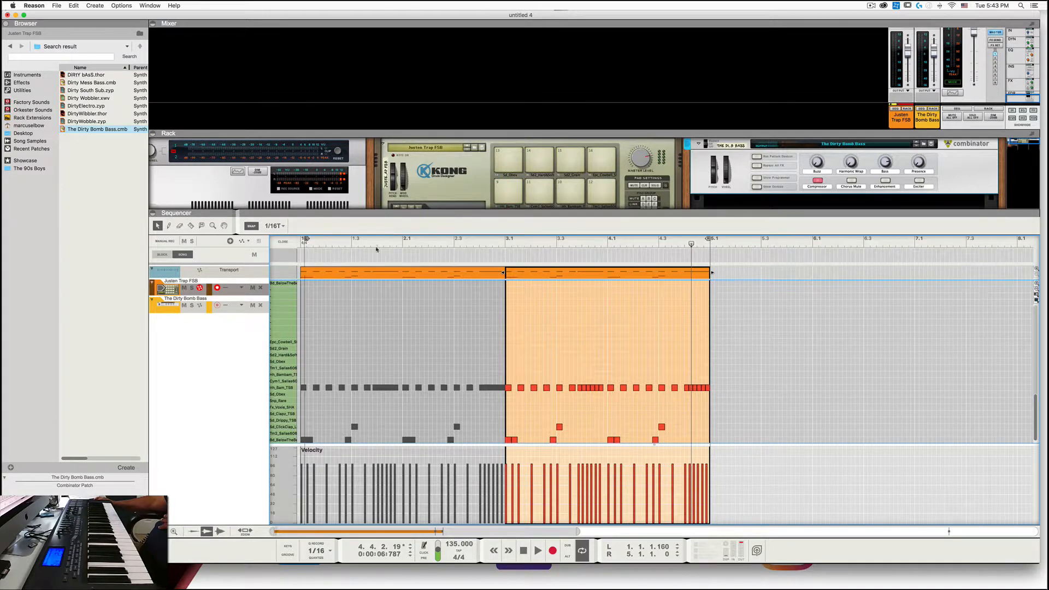
Step: Move the left loop locator to bar 3, add kick notes across beat 4 of bar 4 starting at 4.4.1.160, and play the loop
{"action": "left_click_drag", "start_coordinate": [303, 240], "coordinate": [507, 250]}
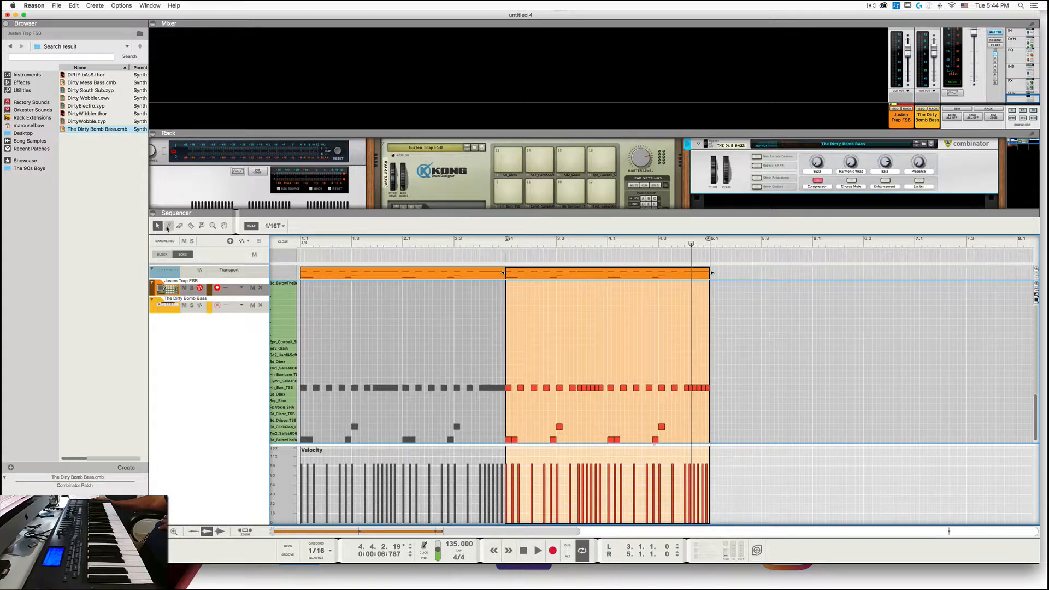
{"action": "left_click", "coordinate": [694, 438]}
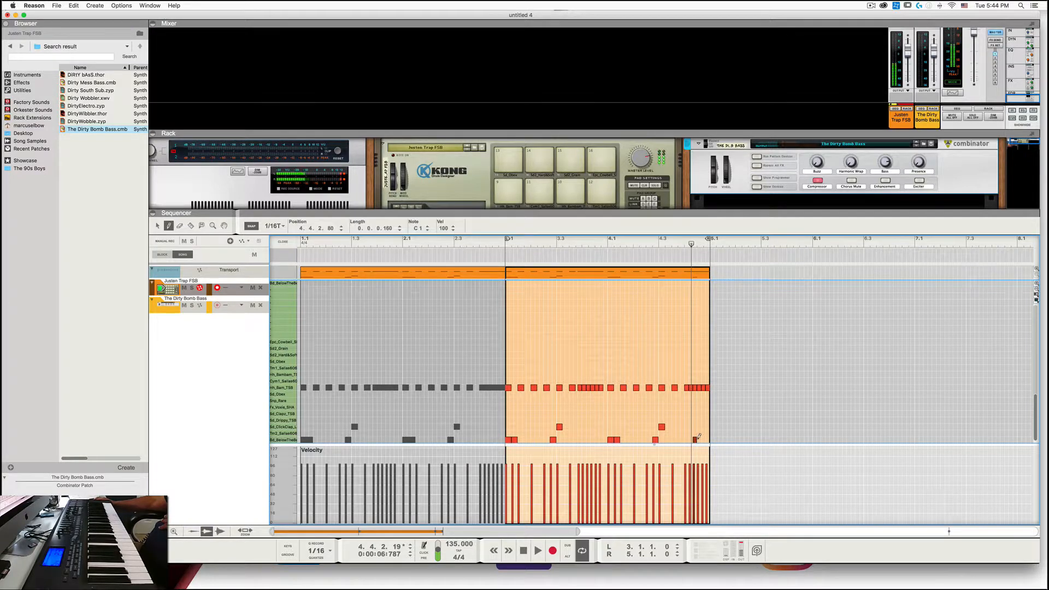
{"action": "left_click", "coordinate": [705, 439]}
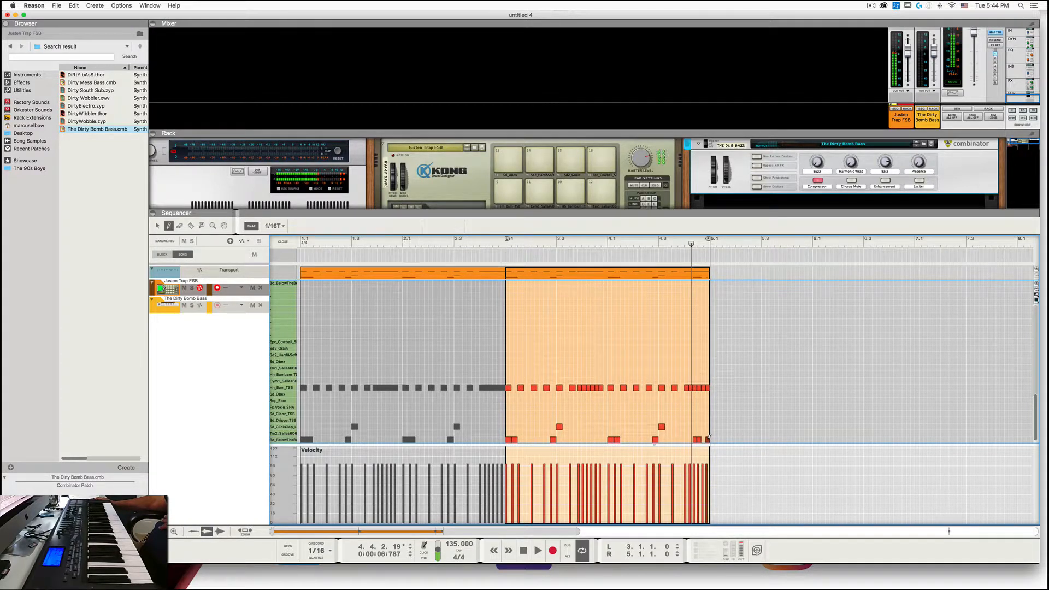
{"action": "left_click", "coordinate": [692, 439]}
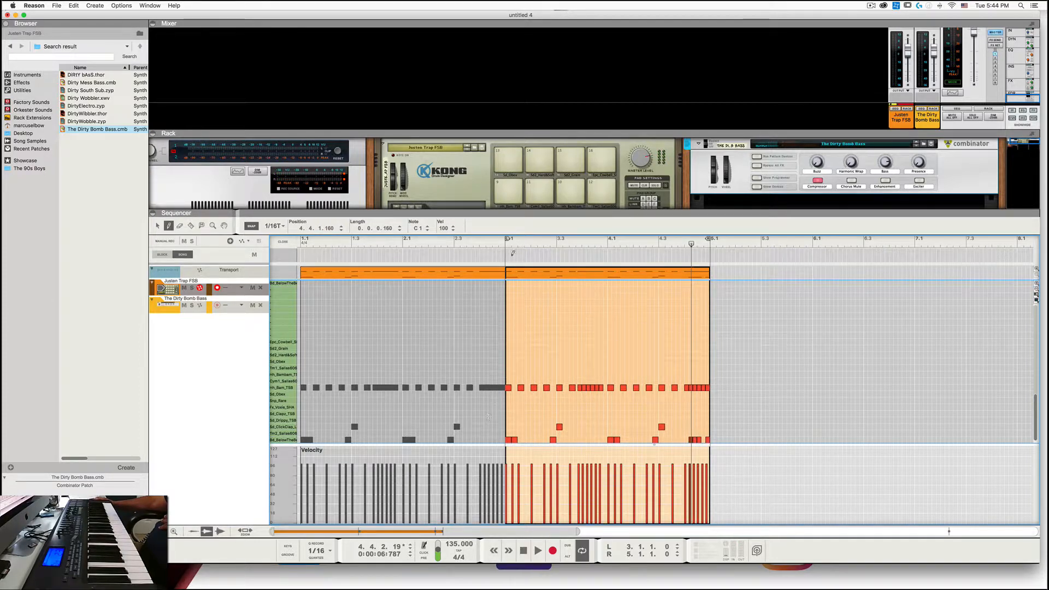
{"action": "left_click", "coordinate": [538, 551]}
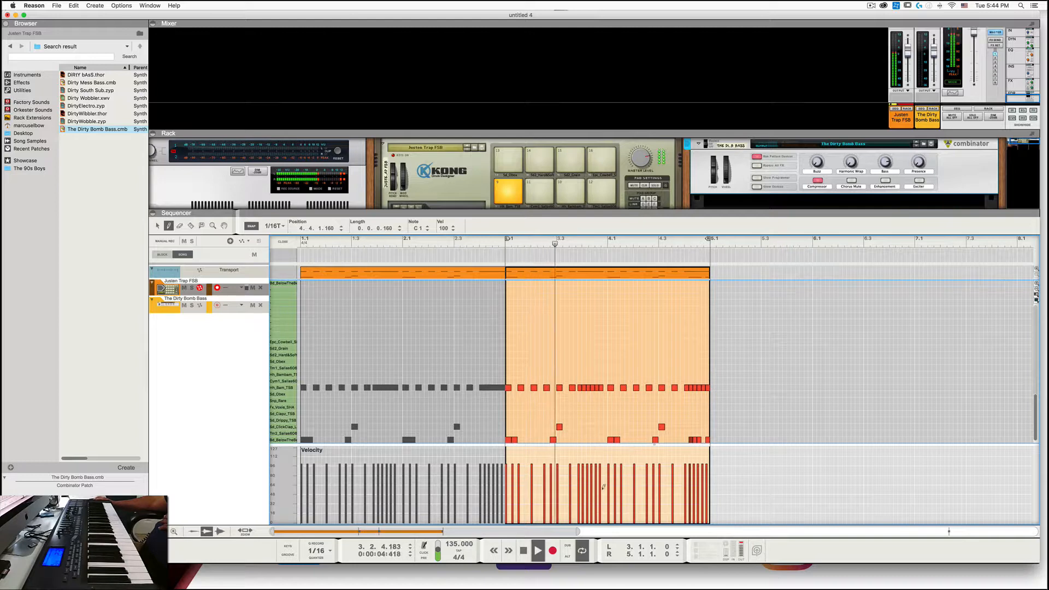
{"action": "left_click", "coordinate": [523, 551]}
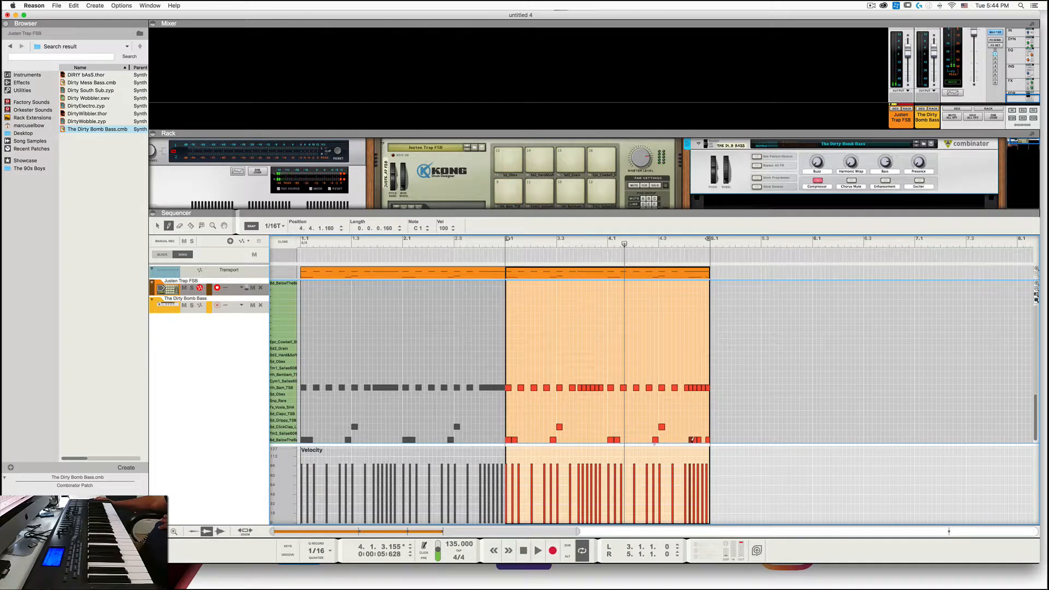
Step: Respace the three kick notes in beat 4 of bar 4 to 4.4.1.0, 4.4.2.80 and 4.4.3.160, and play the loop
{"action": "left_click", "coordinate": [157, 226]}
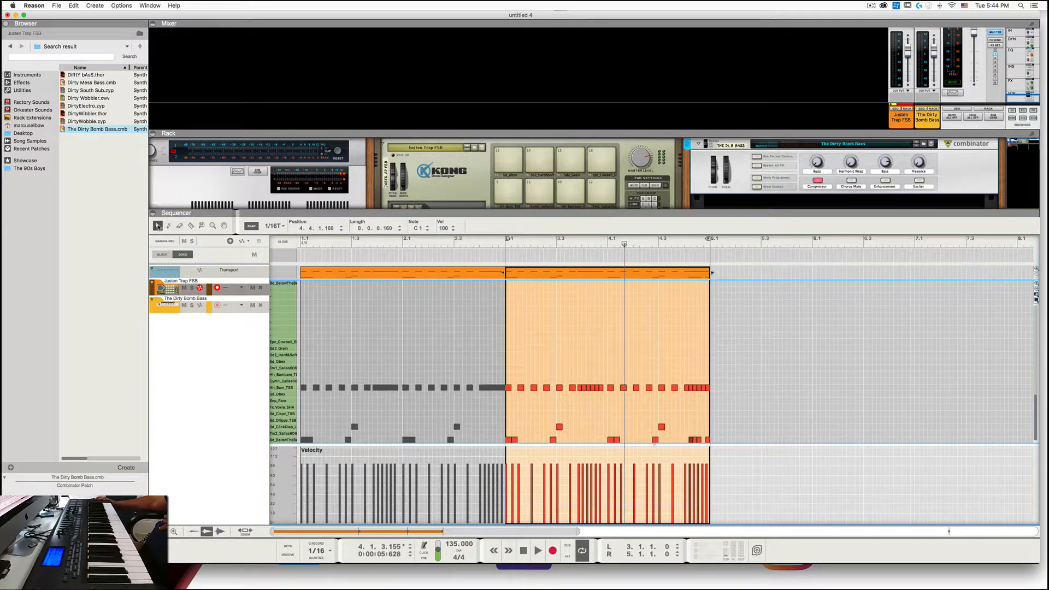
{"action": "left_click", "coordinate": [681, 412]}
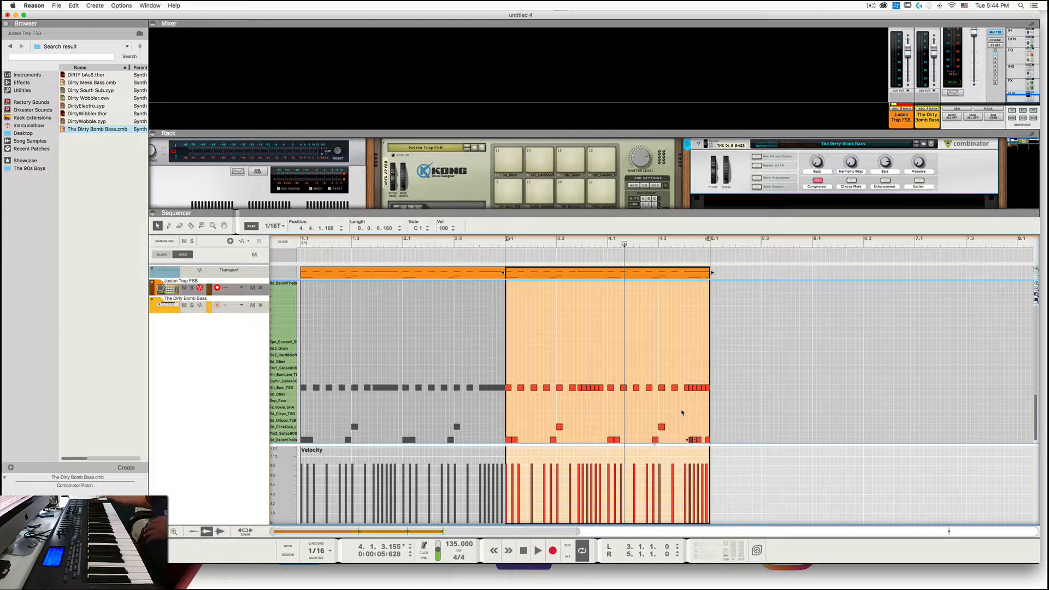
{"action": "left_click", "coordinate": [696, 440]}
{"action": "left_click_drag", "start_coordinate": [696, 441], "coordinate": [687, 441]}
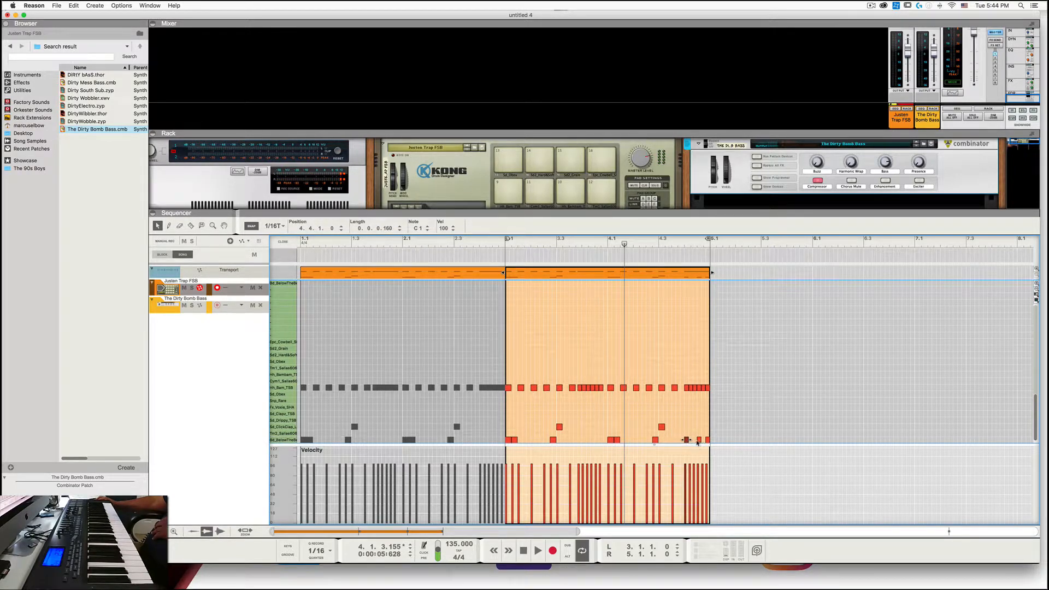
{"action": "left_click", "coordinate": [695, 440]}
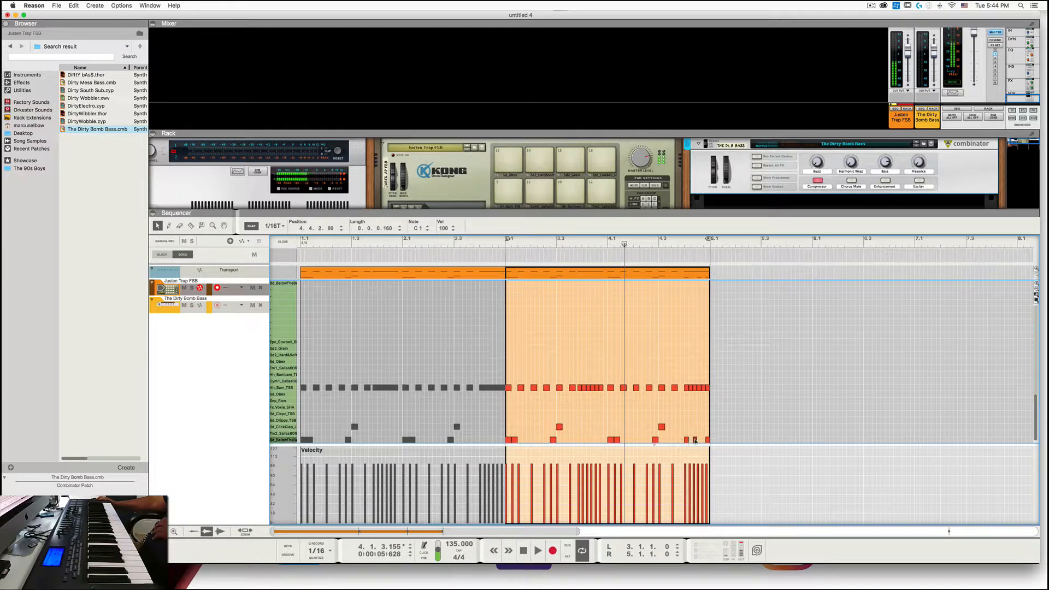
{"action": "left_click_drag", "start_coordinate": [707, 440], "coordinate": [703, 440]}
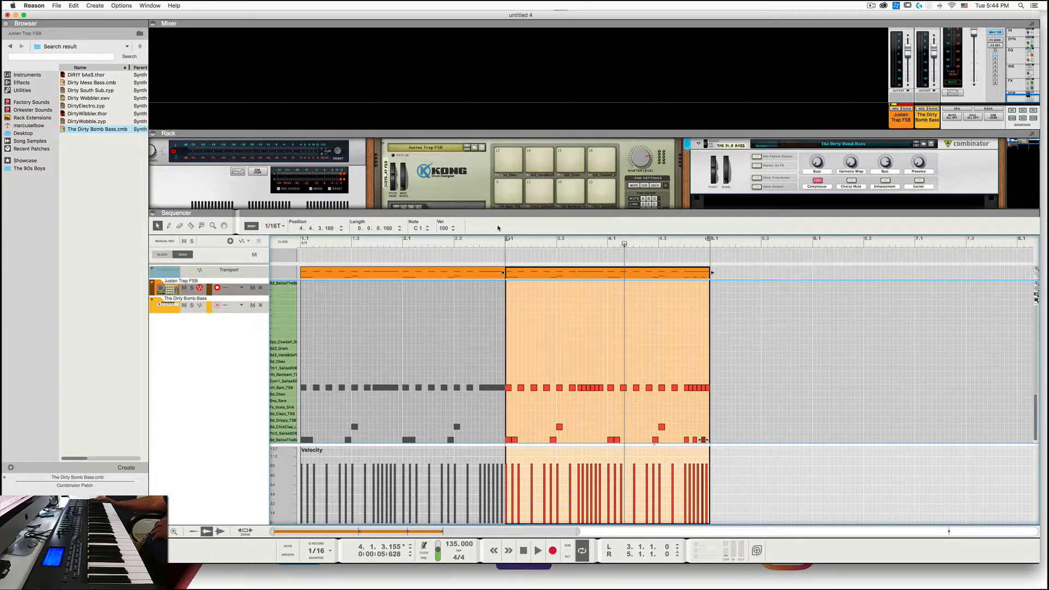
{"action": "left_click", "coordinate": [505, 244]}
{"action": "left_click", "coordinate": [538, 550]}
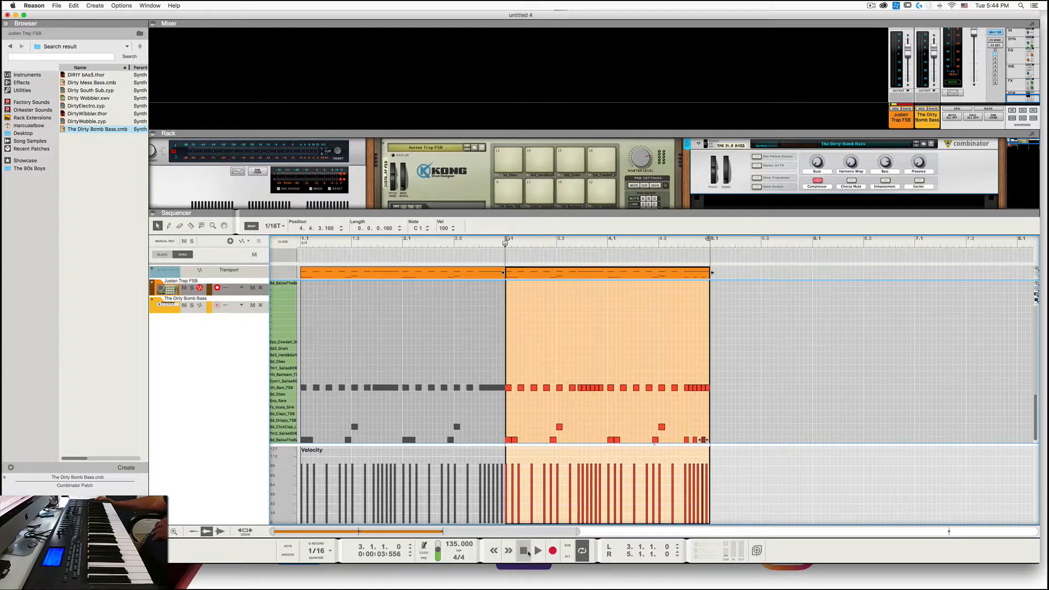
{"action": "left_click", "coordinate": [526, 550]}
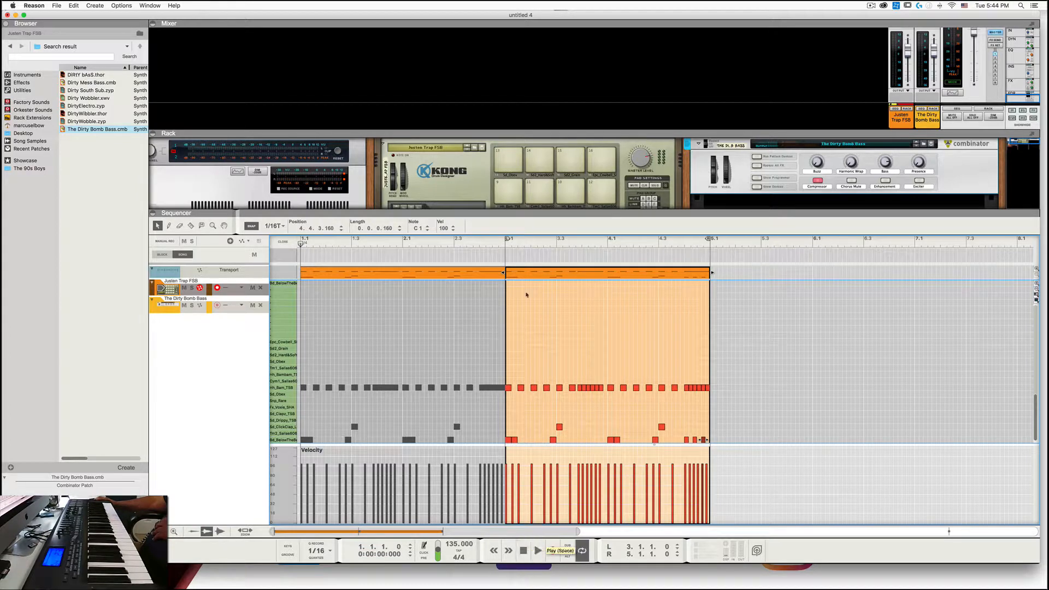
{"action": "left_click", "coordinate": [543, 549]}
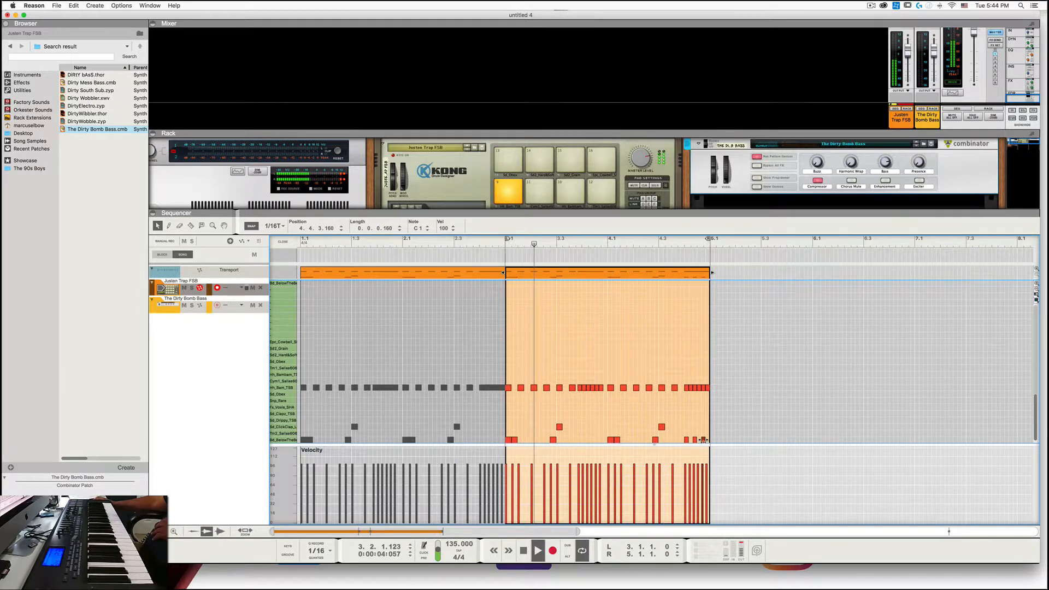
{"action": "left_click", "coordinate": [525, 552]}
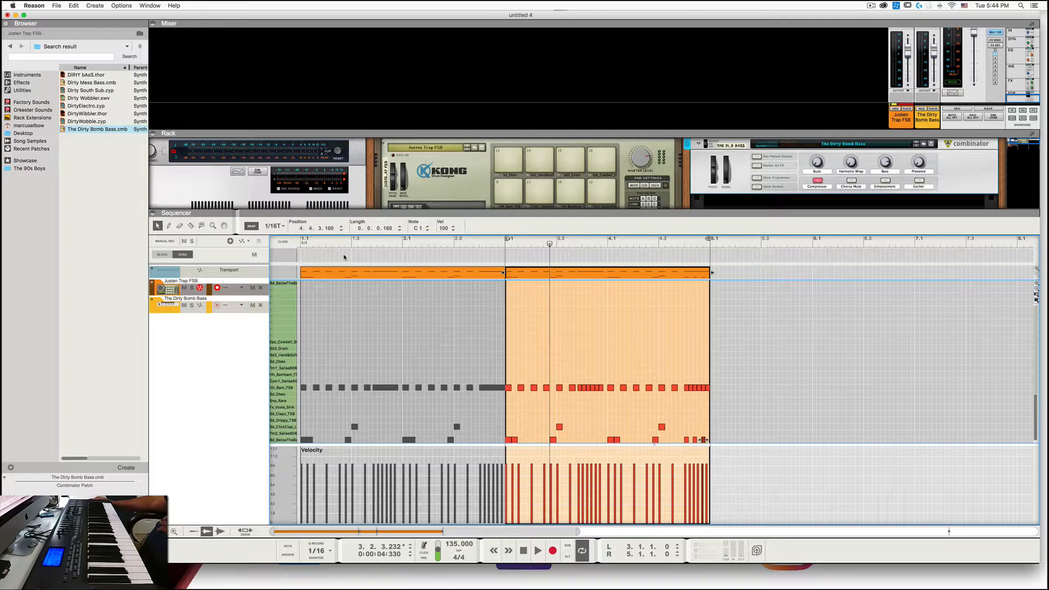
Step: Set the snap to 1/32 and add Hh_Bam_TSB hits at 4.3.4.120, 4.3.4.0 and 4.3.2.120
{"action": "left_click", "coordinate": [273, 226]}
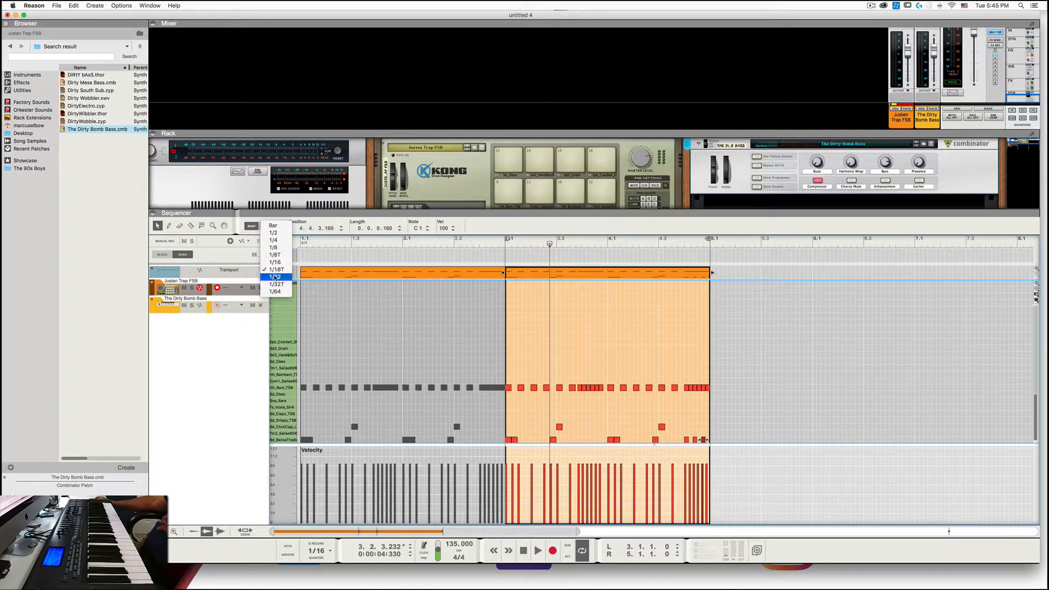
{"action": "left_click", "coordinate": [276, 276]}
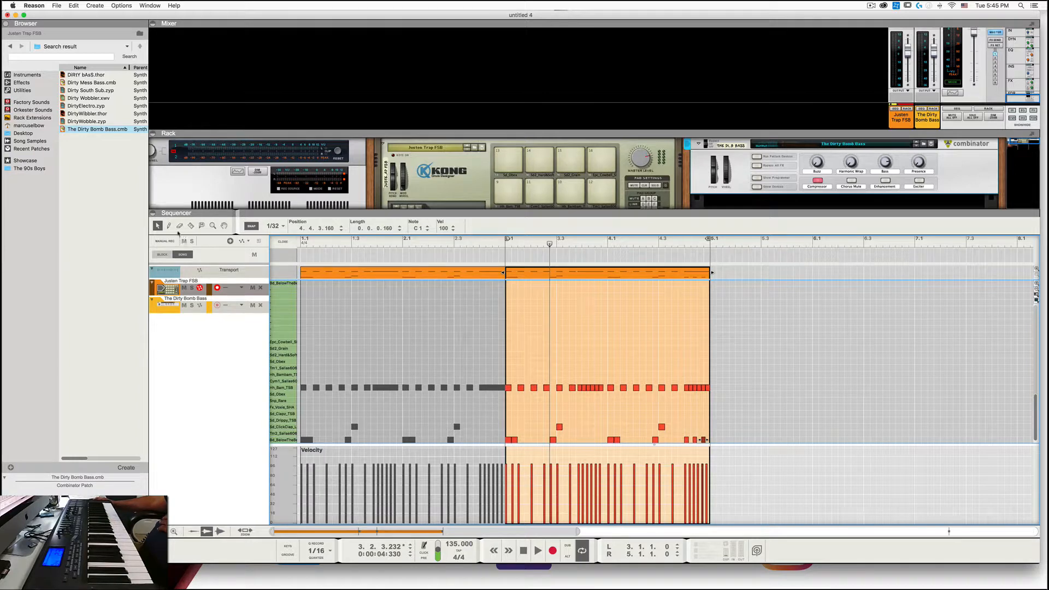
{"action": "left_click", "coordinate": [682, 388]}
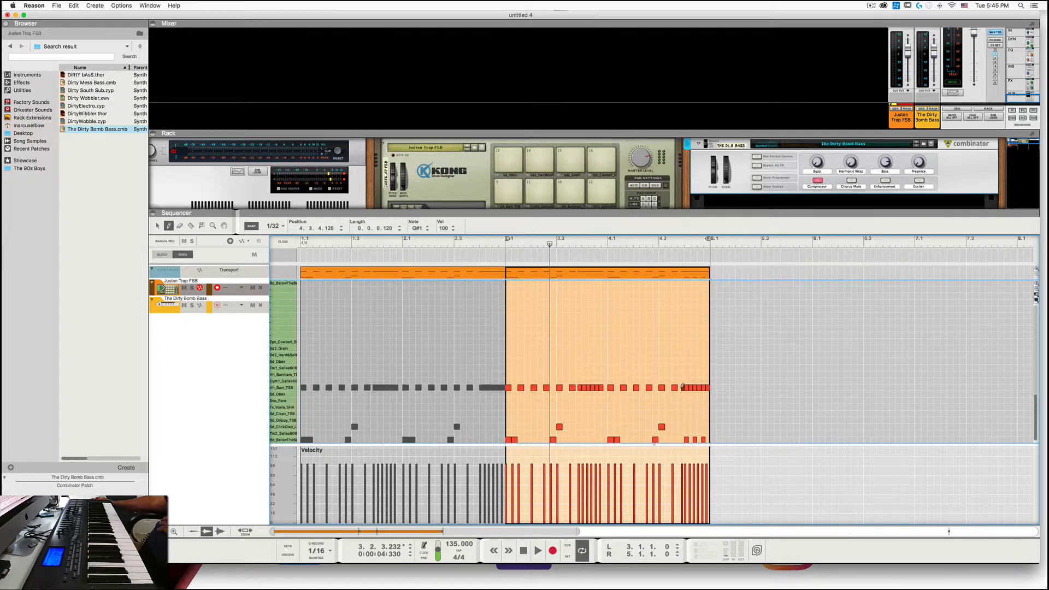
{"action": "left_click", "coordinate": [680, 387]}
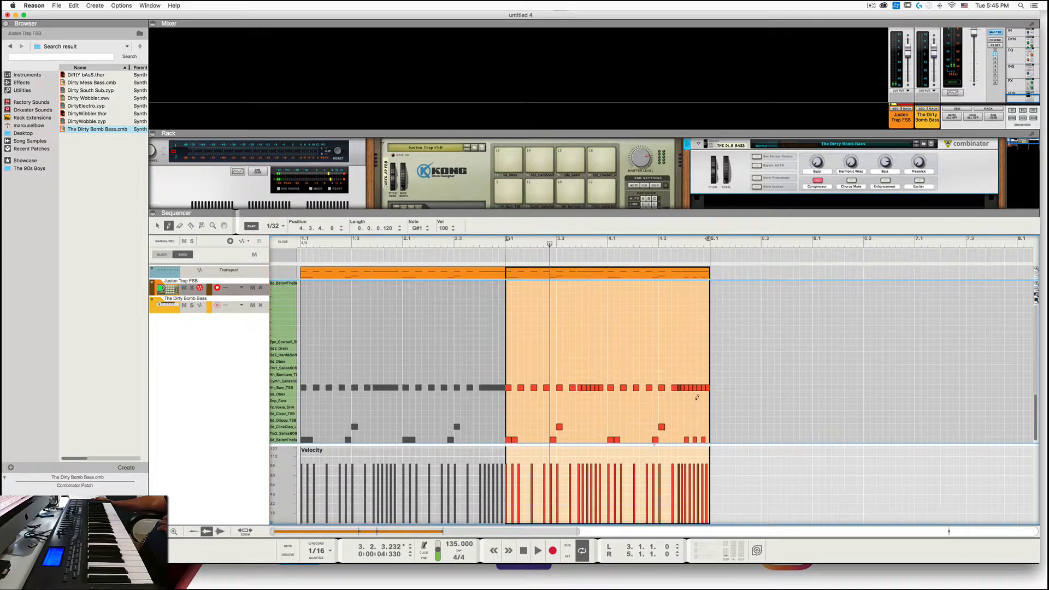
{"action": "left_click", "coordinate": [669, 387]}
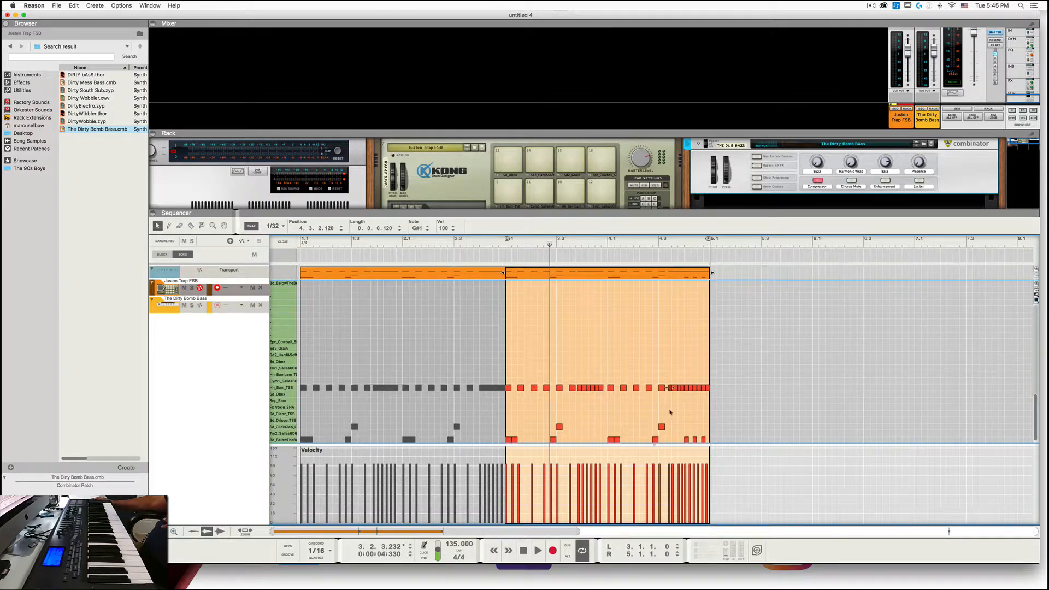
Step: Cut the triplet hi-hats from beat 4 of bar 4, refill it with 1/32 hits up to 4.4.4.120, and play the loop
{"action": "left_click_drag", "start_coordinate": [694, 385], "coordinate": [692, 382]}
{"action": "right_click", "coordinate": [708, 388]}
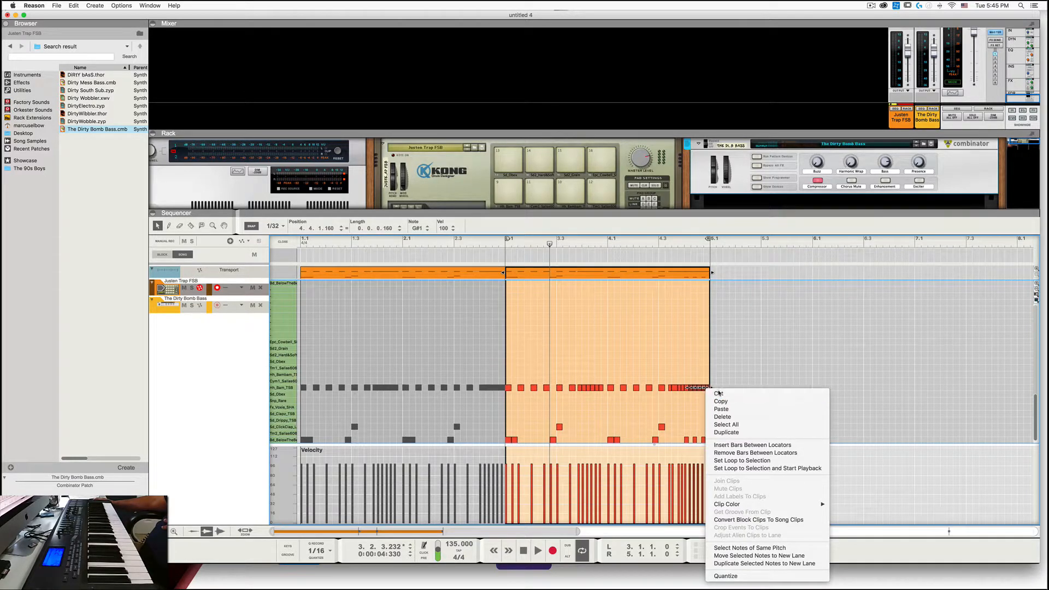
{"action": "left_click", "coordinate": [719, 393]}
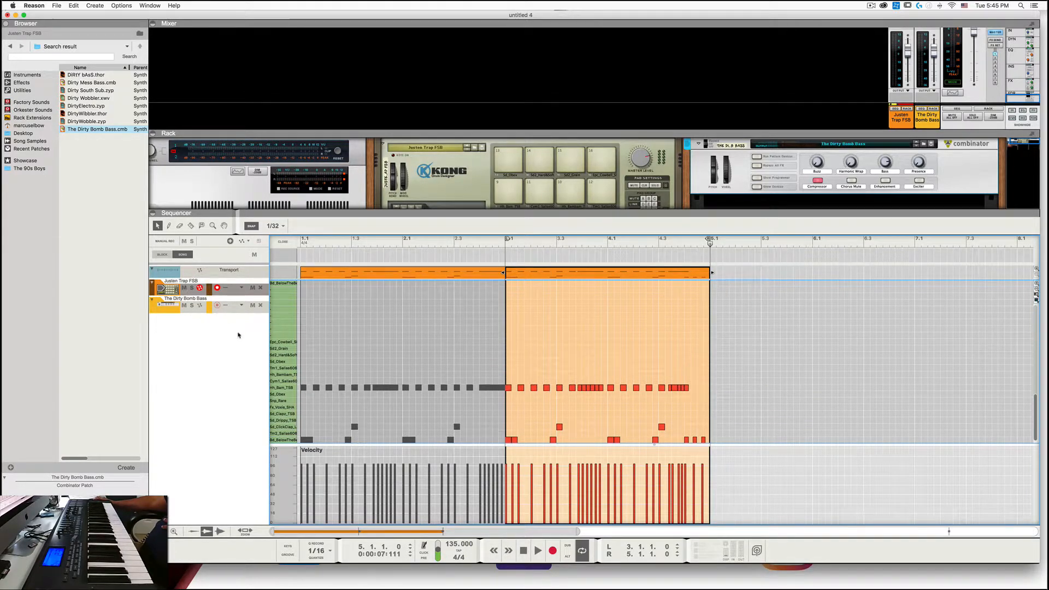
{"action": "left_click", "coordinate": [689, 387]}
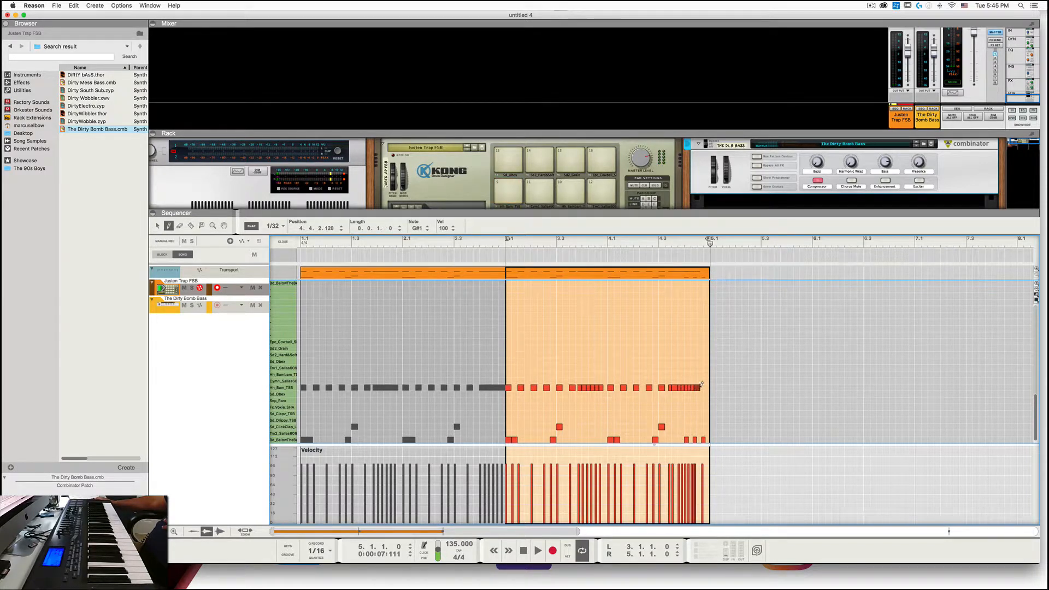
{"action": "left_click", "coordinate": [707, 387]}
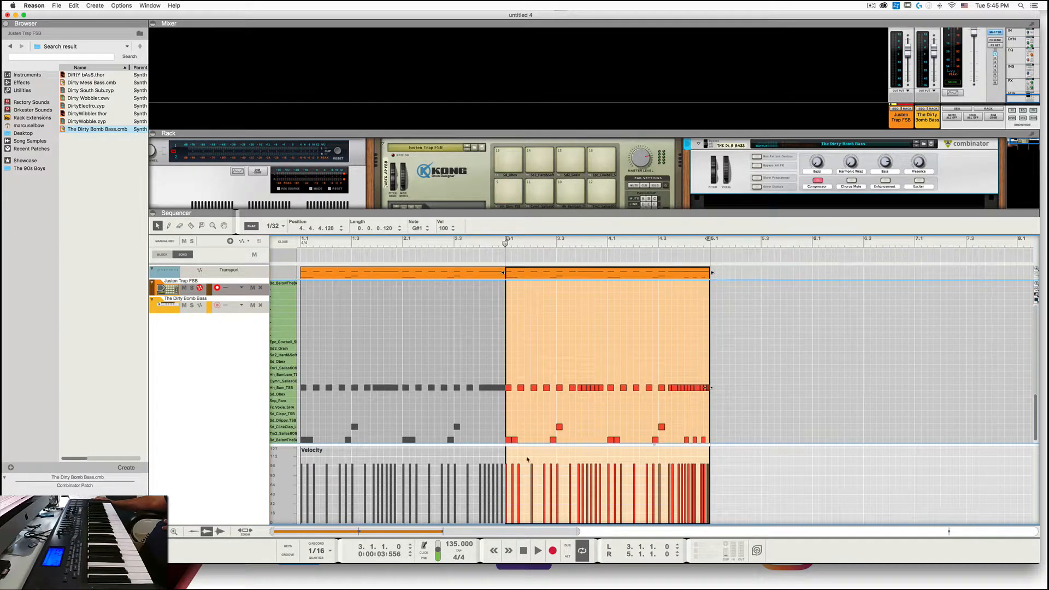
{"action": "left_click", "coordinate": [537, 550]}
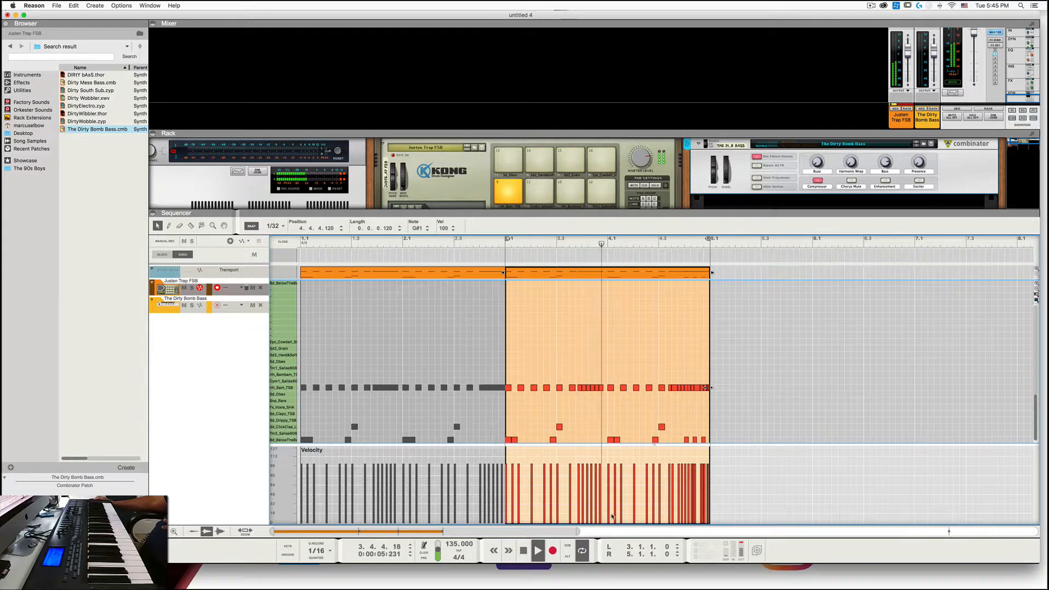
{"action": "double_click", "coordinate": [524, 551]}
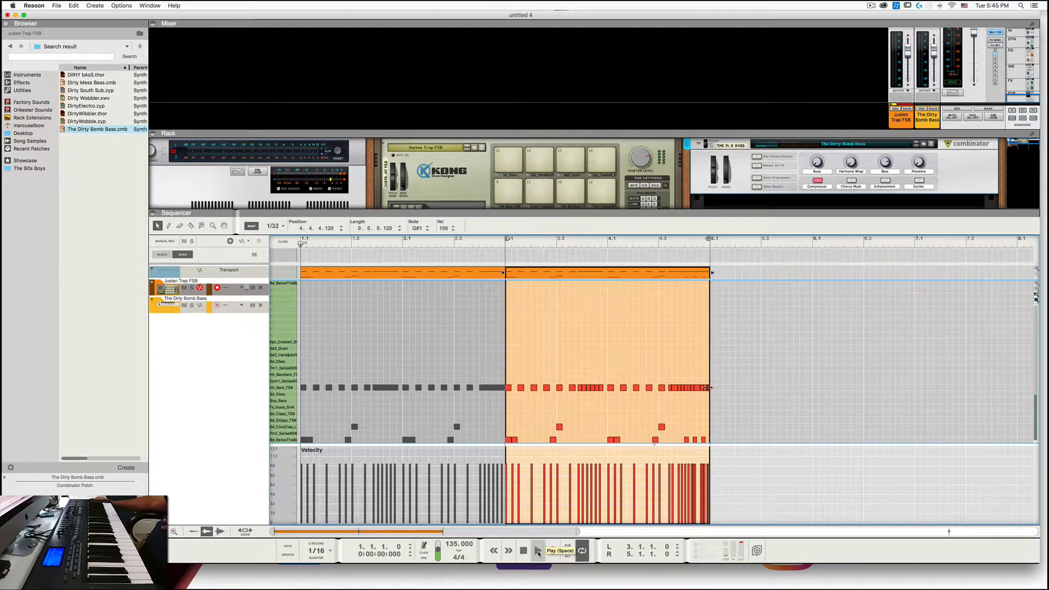
{"action": "left_click", "coordinate": [538, 552]}
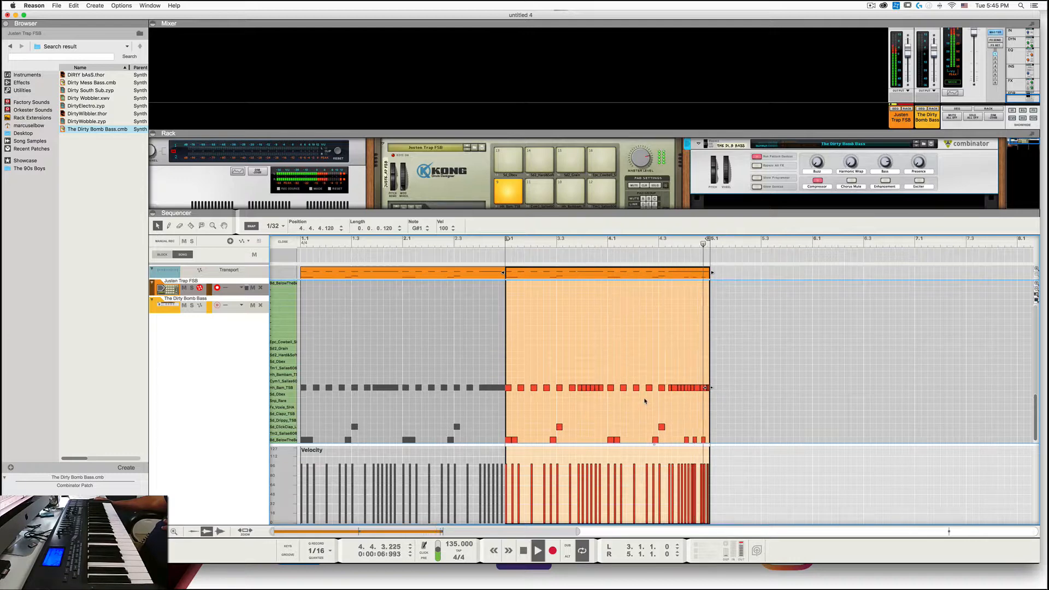
{"action": "left_click", "coordinate": [523, 550]}
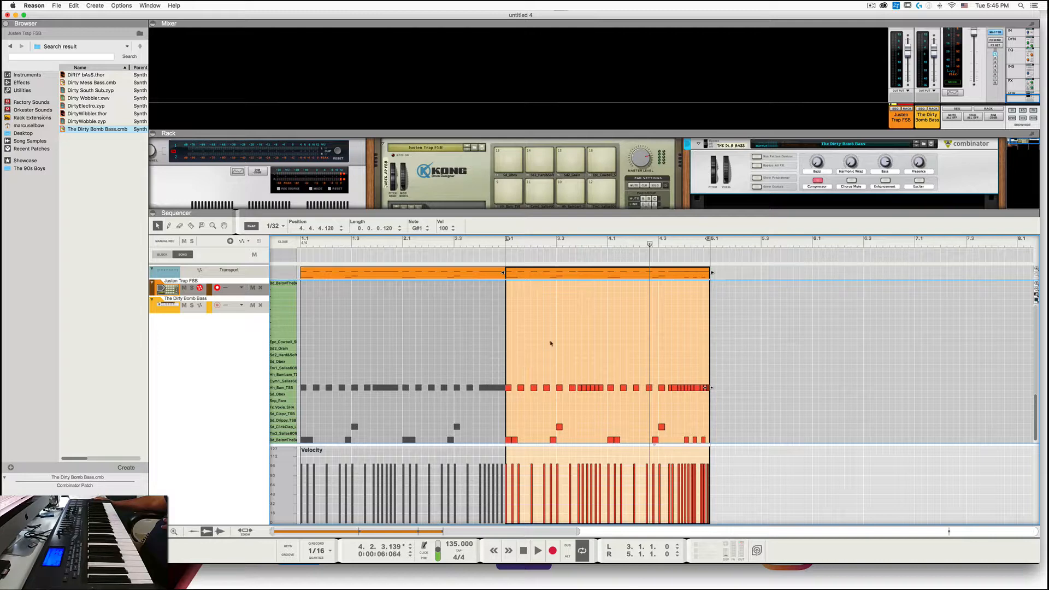
Step: Add 1/32 hi-hat hits between the existing ones in the first three beats of bar 3, ending at 3.3.2.120
{"action": "left_click", "coordinate": [517, 387]}
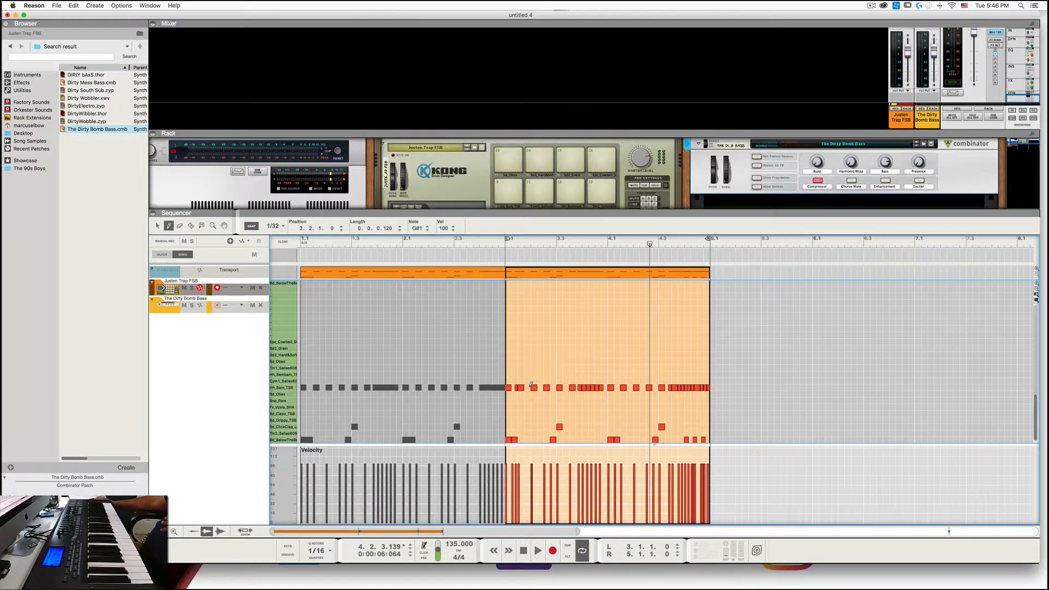
{"action": "left_click", "coordinate": [528, 387]}
{"action": "left_click", "coordinate": [541, 387]}
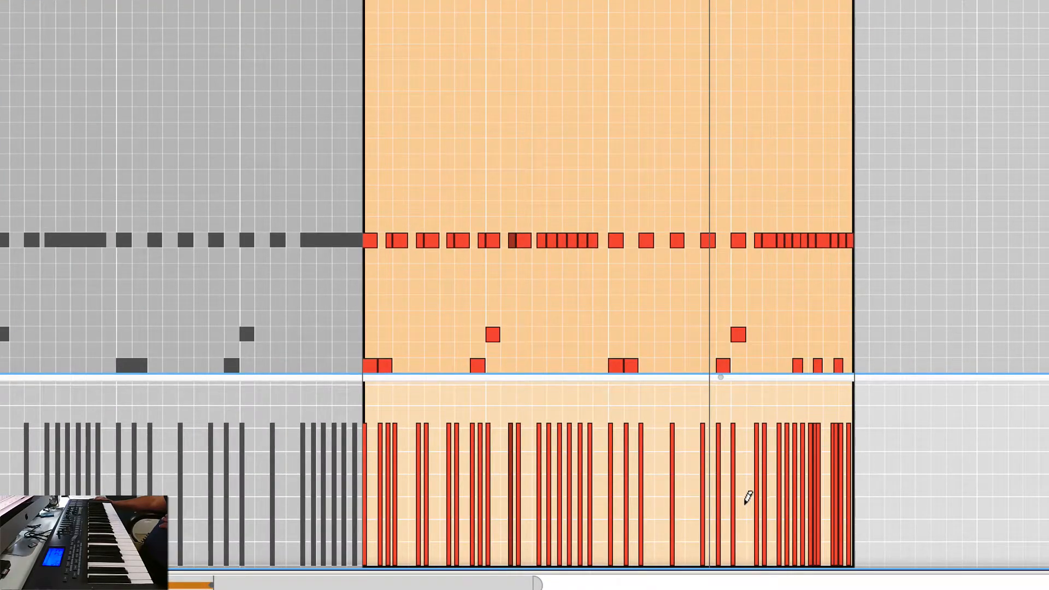
Step: Draw a rising velocity ramp across the roll in beats 3 and 4 of bar 4 and play the loop
{"action": "left_click_drag", "start_coordinate": [753, 493], "coordinate": [850, 417]}
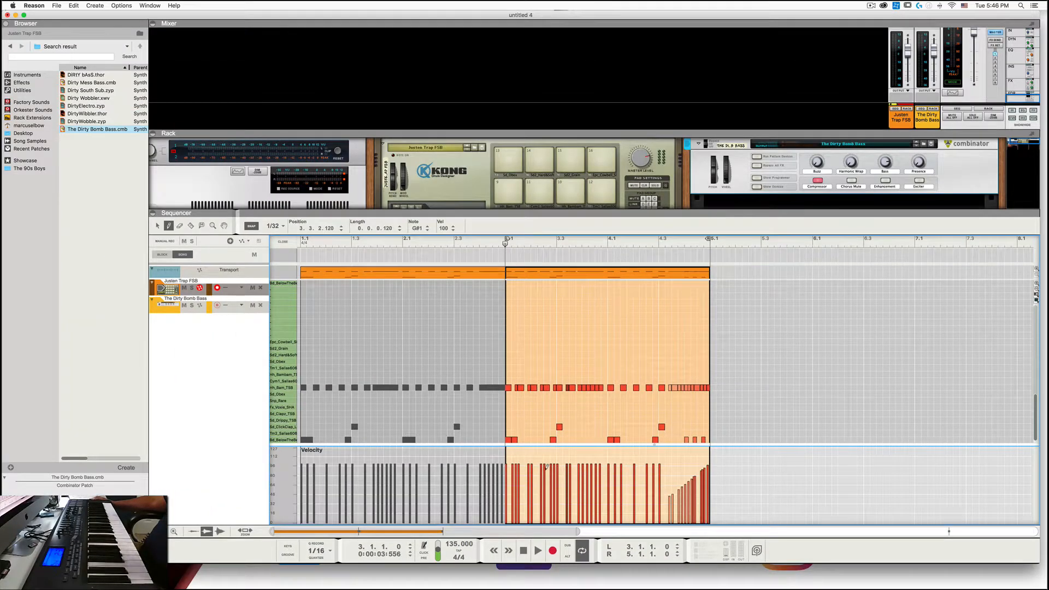
{"action": "left_click", "coordinate": [543, 548]}
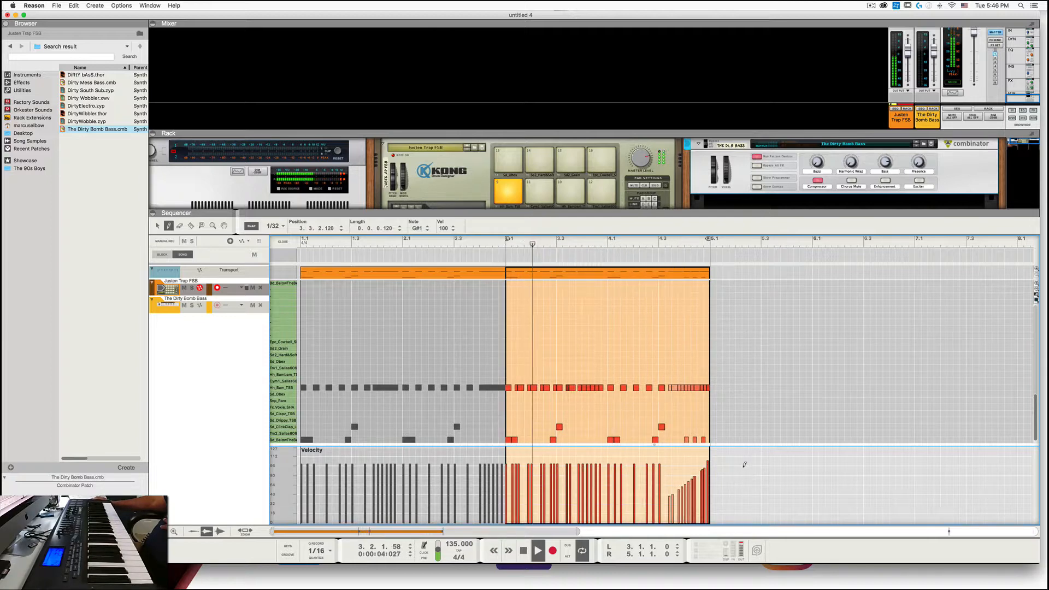
{"action": "left_click", "coordinate": [523, 550]}
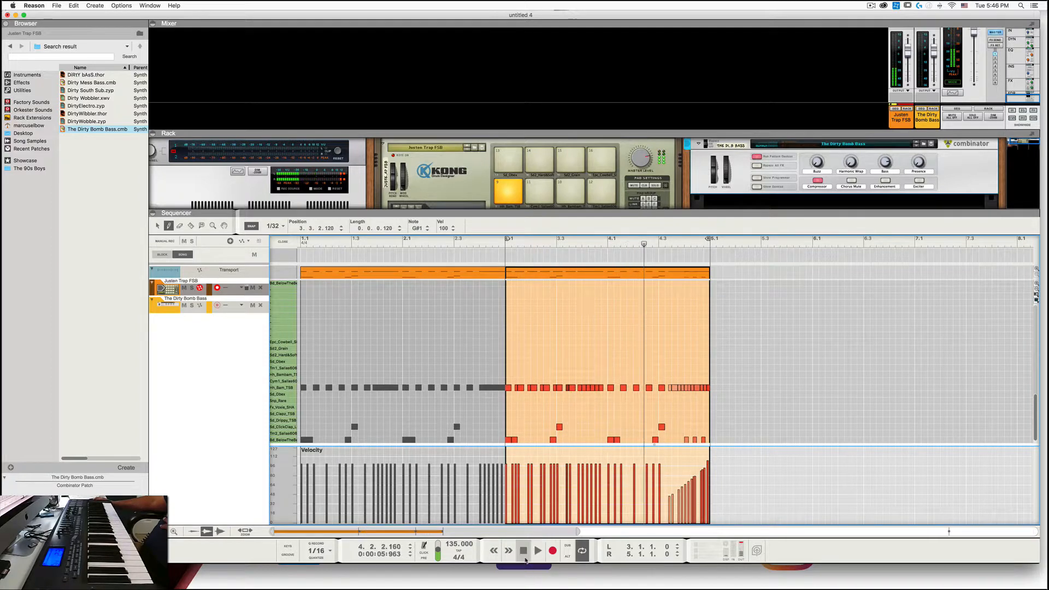
{"action": "left_click", "coordinate": [523, 550]}
{"action": "left_click", "coordinate": [523, 550]}
{"action": "left_click", "coordinate": [538, 551]}
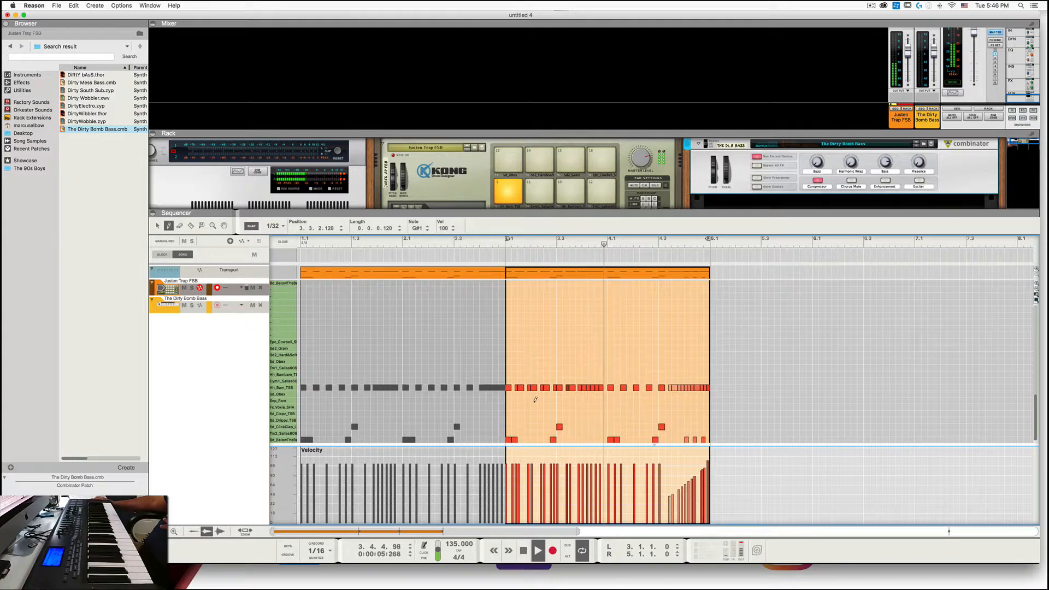
Step: Fill the hi-hat gaps from 3.1.3 to 3.3.2 with 1/32 hits, delete those in the first half of beat 2, and play the loop
{"action": "left_click_drag", "start_coordinate": [515, 387], "coordinate": [553, 385]}
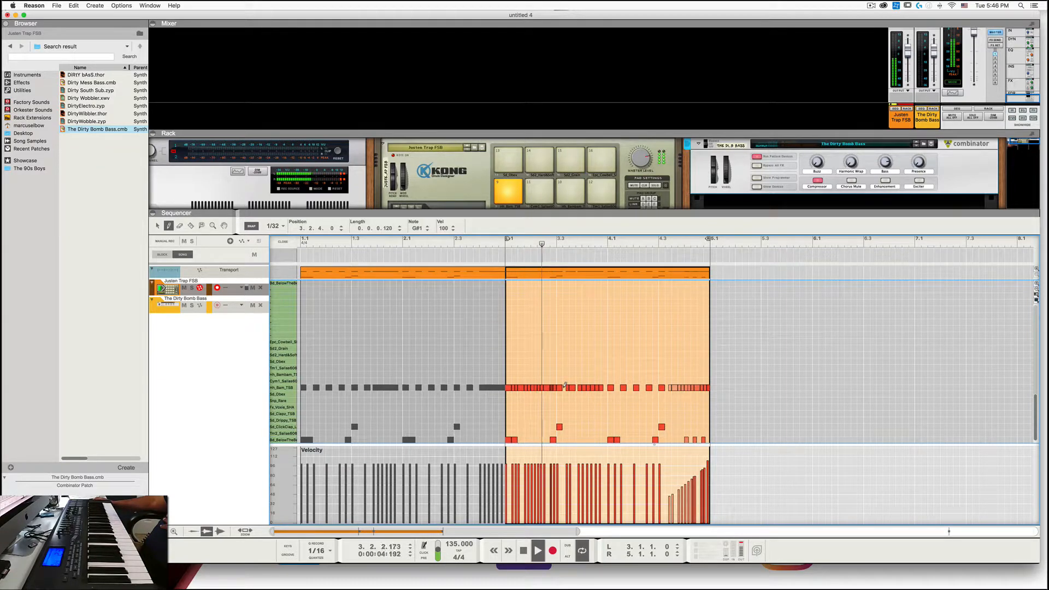
{"action": "left_click_drag", "start_coordinate": [553, 385], "coordinate": [571, 386]}
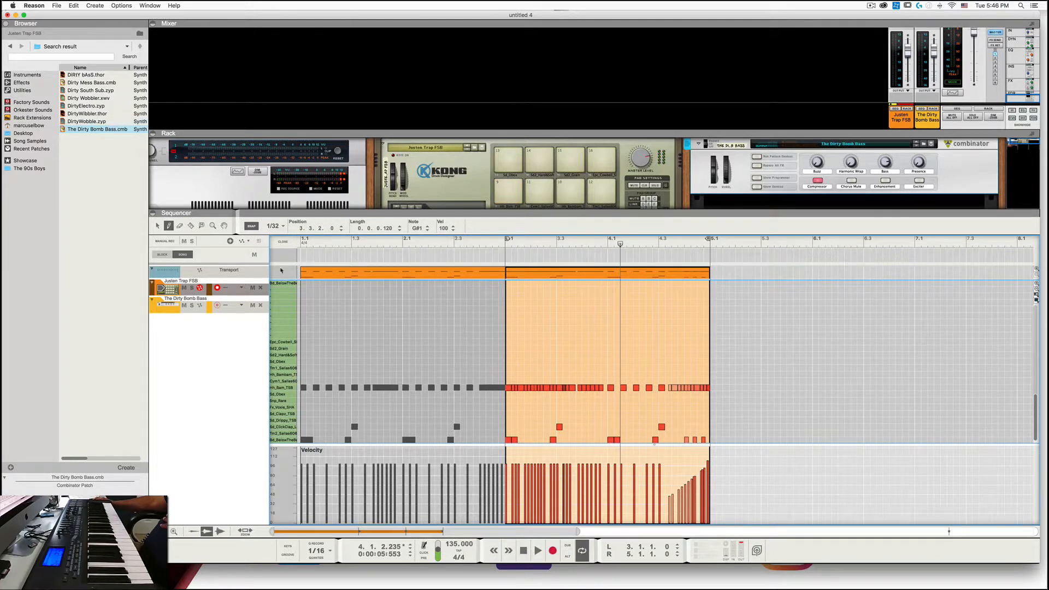
{"action": "right_click", "coordinate": [540, 391]}
{"action": "left_click", "coordinate": [570, 324]}
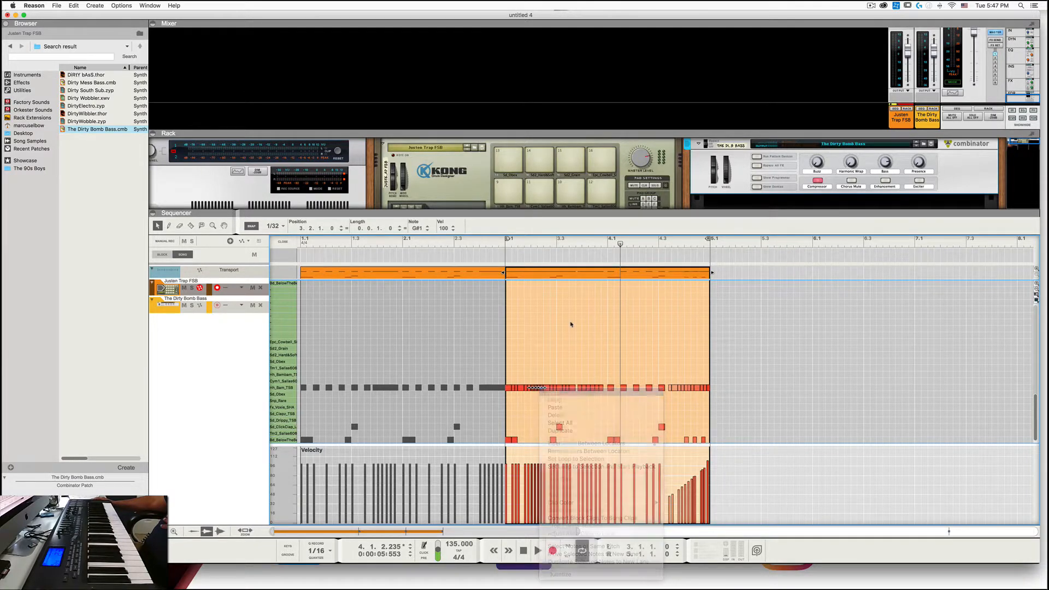
{"action": "key", "text": "Delete"}
{"action": "key", "text": "space"}
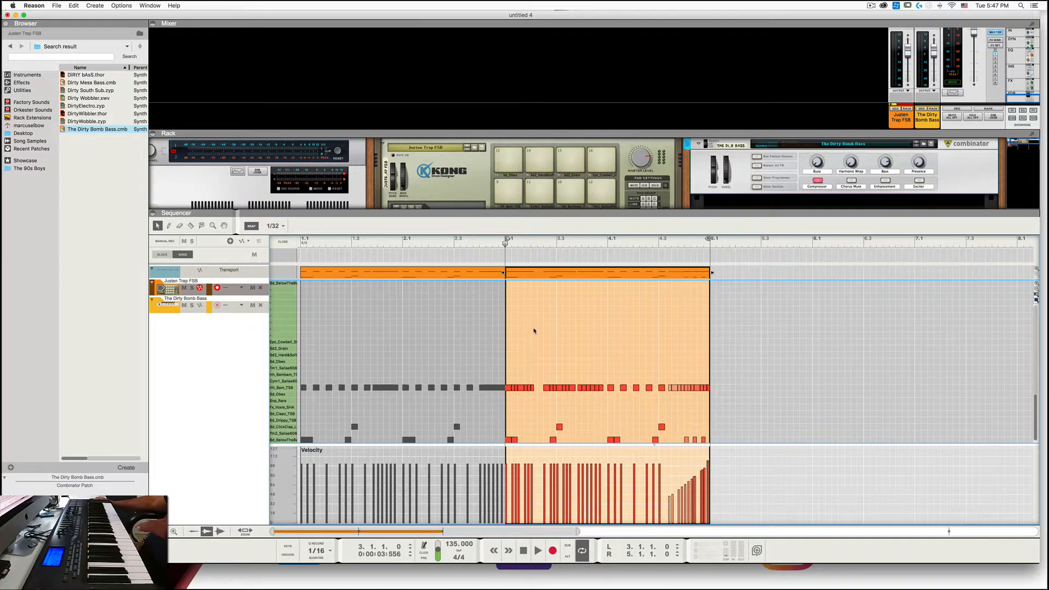
{"action": "key", "text": "space"}
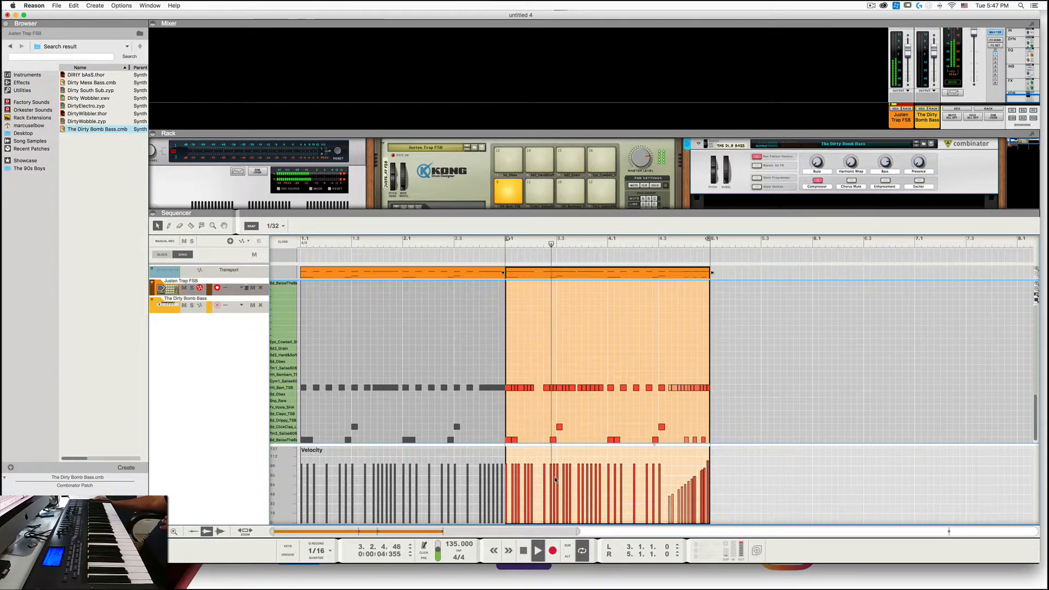
Step: Delete the extra 1/32 hi-hat hits from 3.1.3.0 in the second half of beat 1 of bar 3
{"action": "right_click", "coordinate": [519, 388]}
{"action": "left_click", "coordinate": [514, 406]}
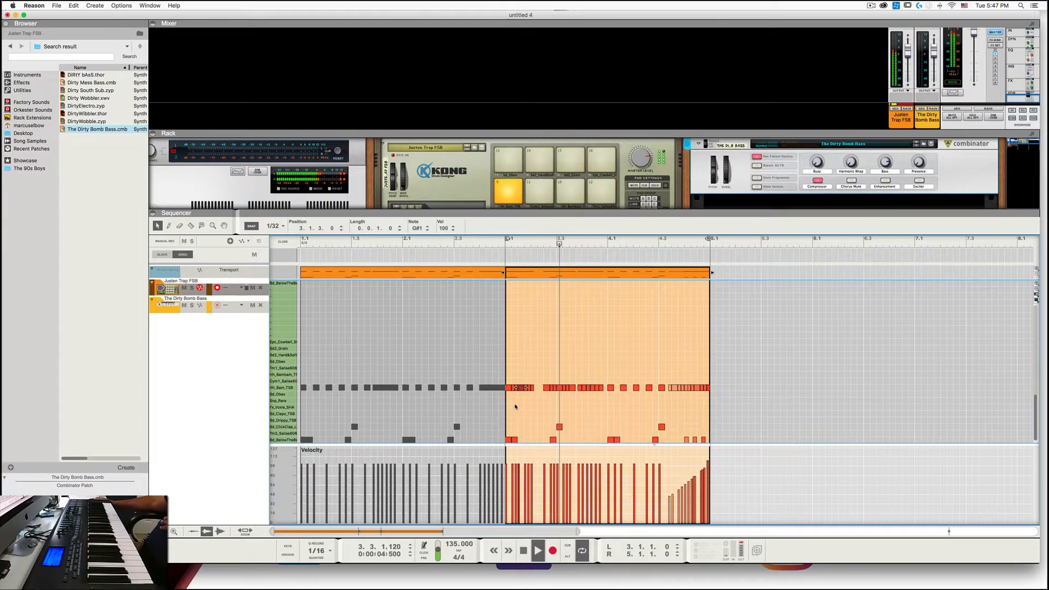
{"action": "right_click", "coordinate": [519, 387]}
{"action": "left_click", "coordinate": [556, 414]}
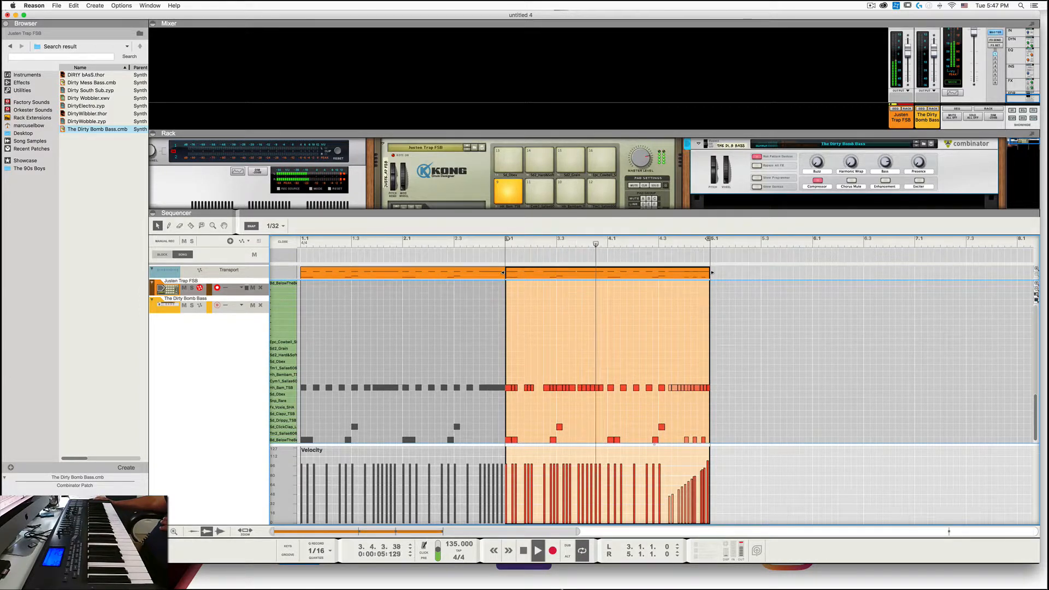
Step: Stop playback, return to the song start and close the drum clip editor to show the full arrangement
{"action": "left_click", "coordinate": [523, 550]}
{"action": "left_click", "coordinate": [524, 550]}
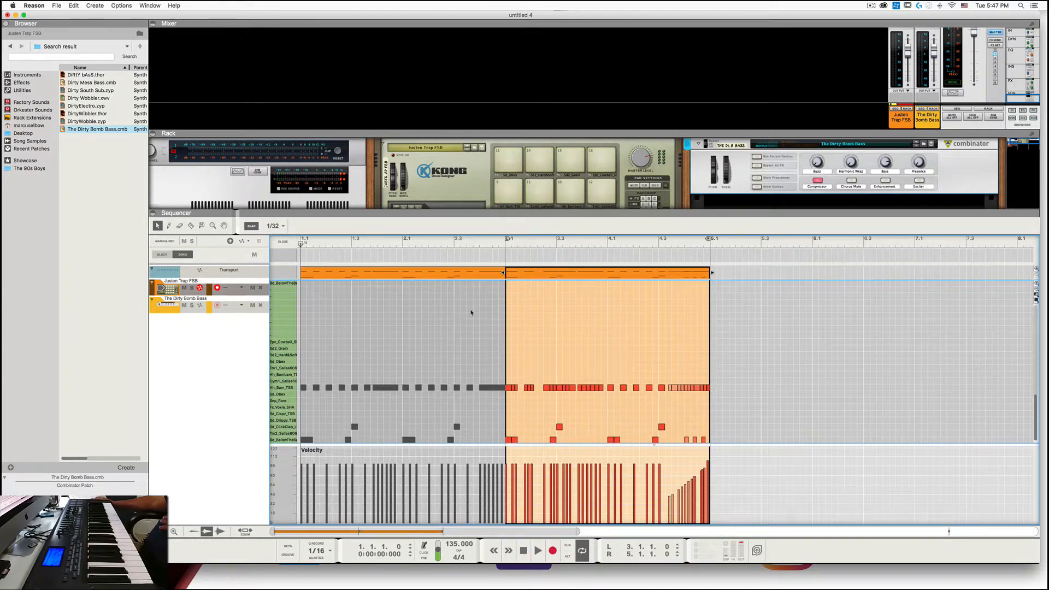
{"action": "left_click", "coordinate": [494, 274]}
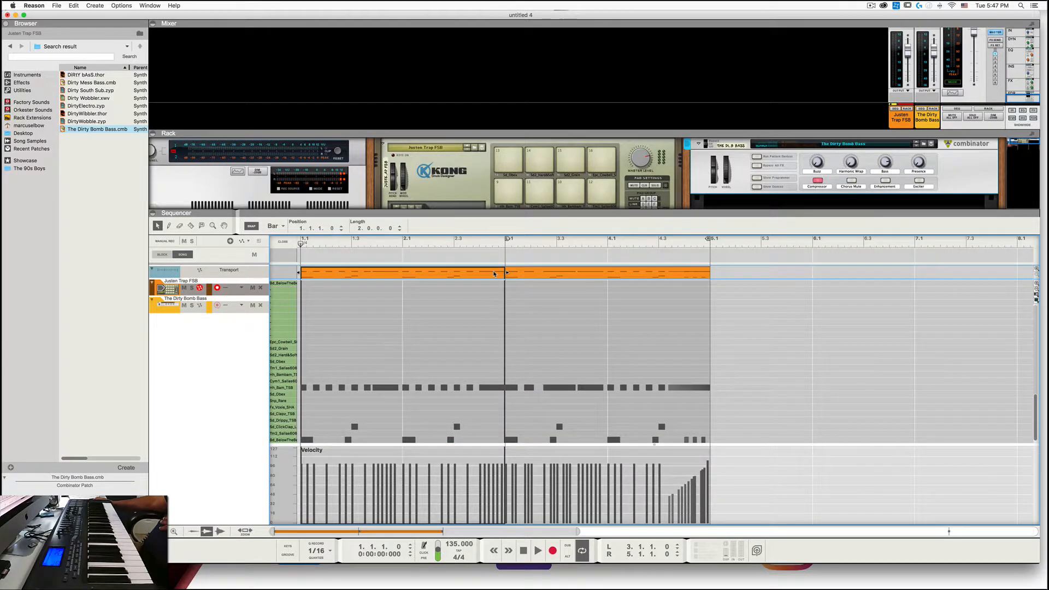
{"action": "left_click", "coordinate": [732, 307]}
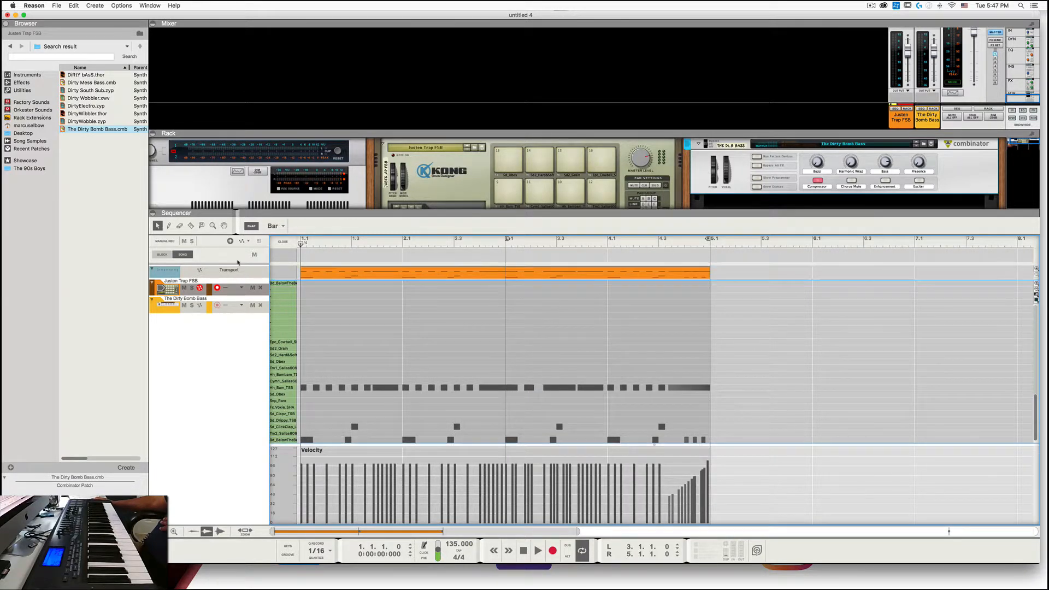
{"action": "left_click", "coordinate": [278, 244]}
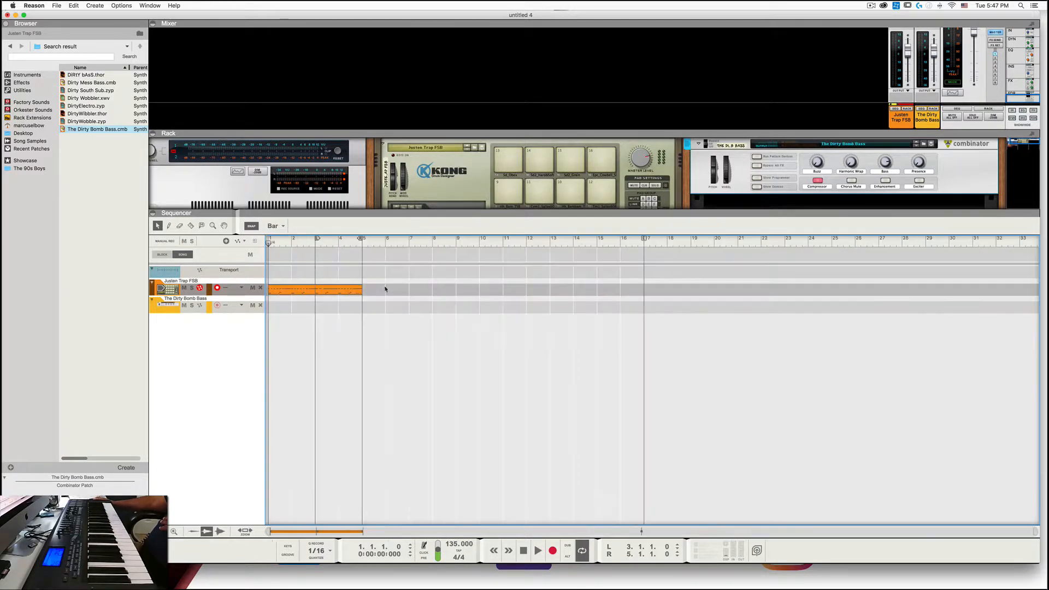
Step: Select The Dirty Bomb Bass track, play the drum loop and move the left loop locator to bar 1
{"action": "left_click", "coordinate": [208, 309]}
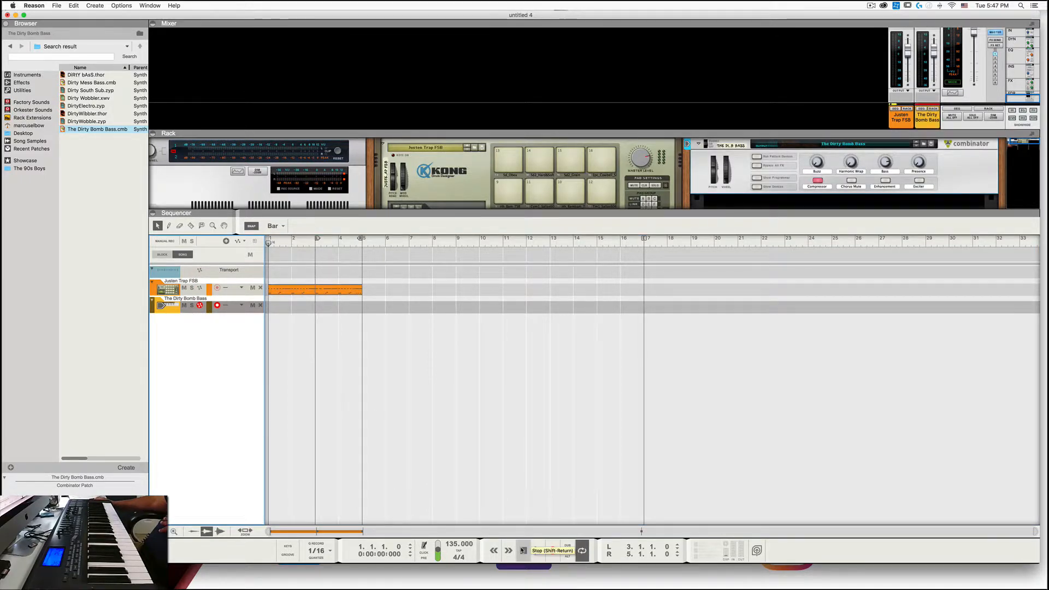
{"action": "left_click", "coordinate": [537, 550]}
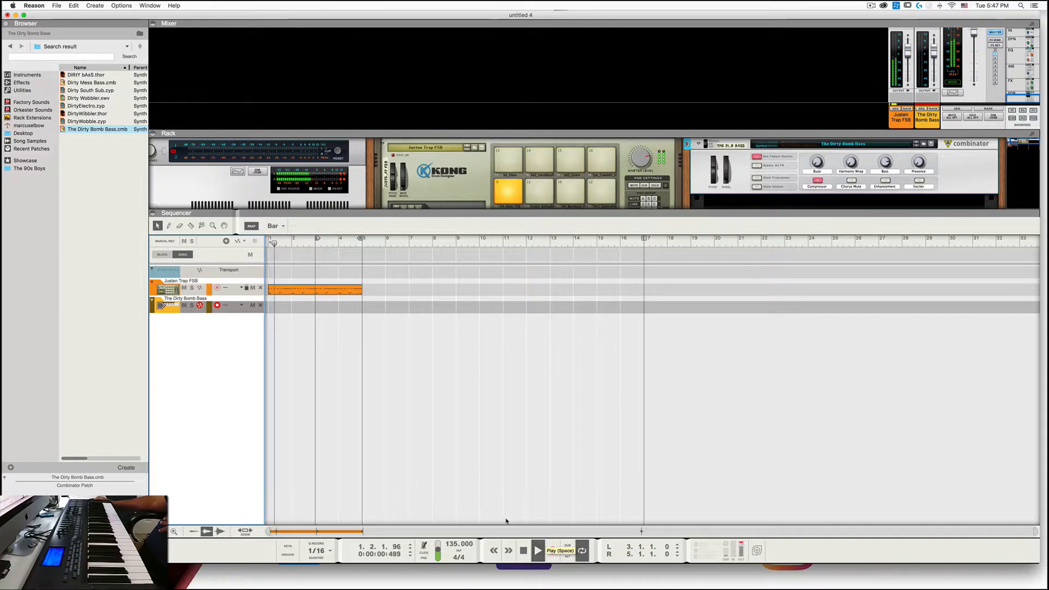
{"action": "left_click_drag", "start_coordinate": [316, 239], "coordinate": [257, 244]}
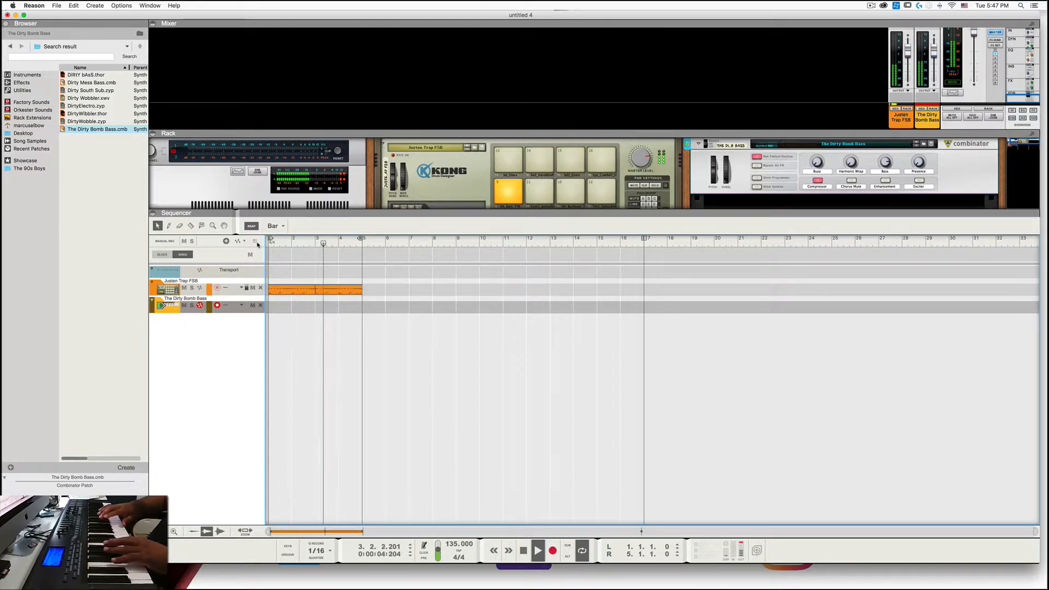
Step: Stop playback and record a four-bar bass line over the drums on The Dirty Bomb Bass track
{"action": "key", "text": "space"}
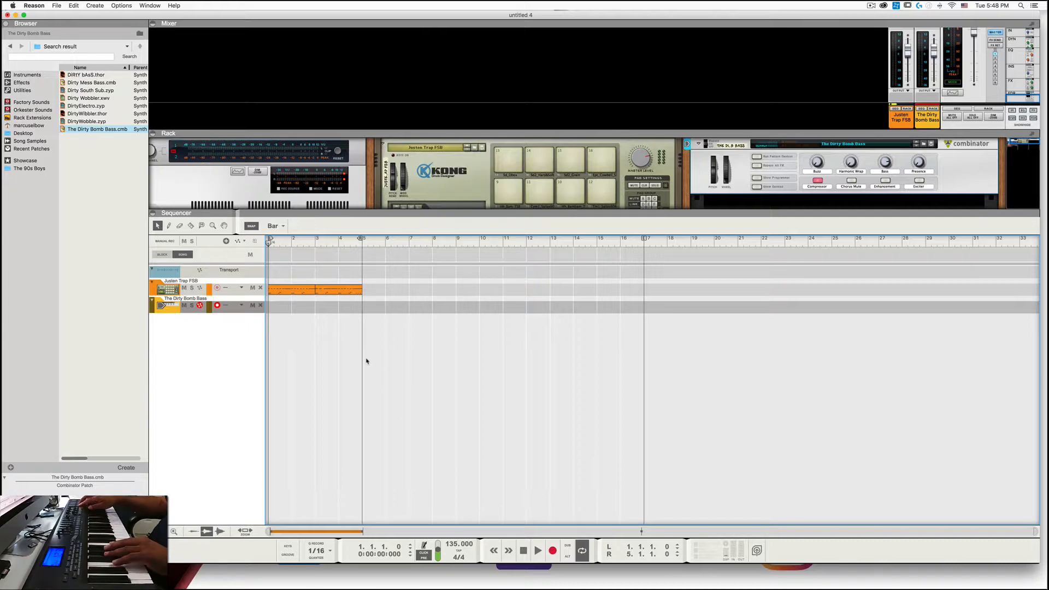
{"action": "key", "text": "space"}
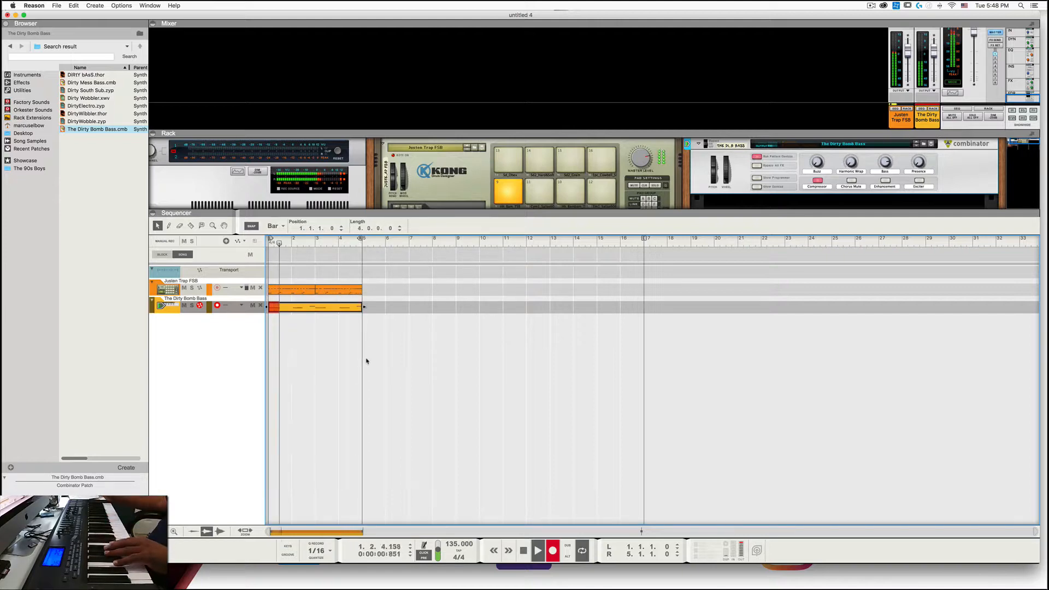
{"action": "left_click", "coordinate": [552, 551]}
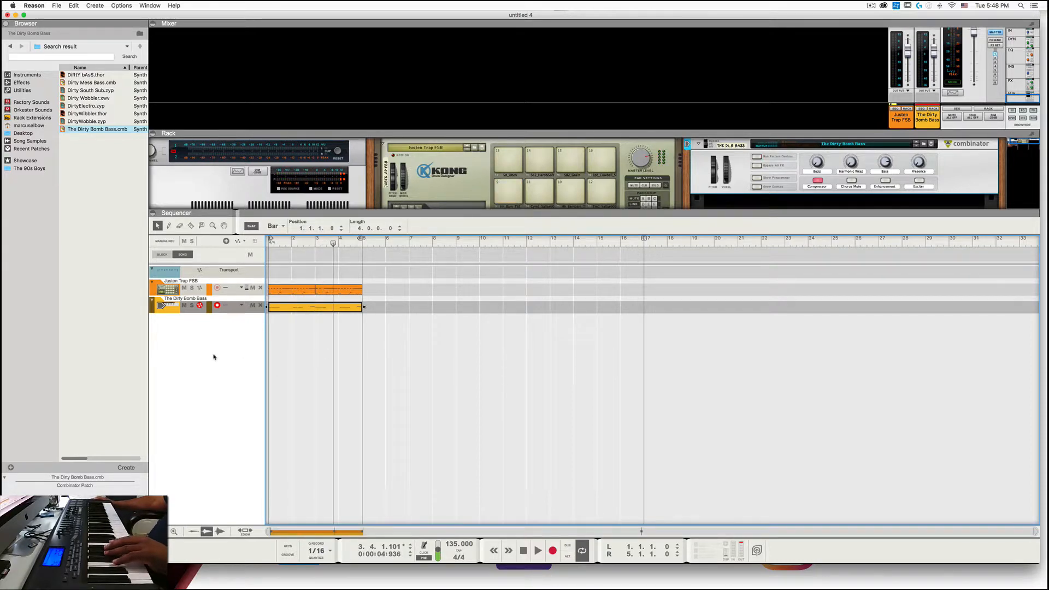
Step: Open the bass clip, nudge the bar 3 note earlier and, with snap at 1/16, start the bar 4 note at 4.1.1.0
{"action": "double_click", "coordinate": [297, 307]}
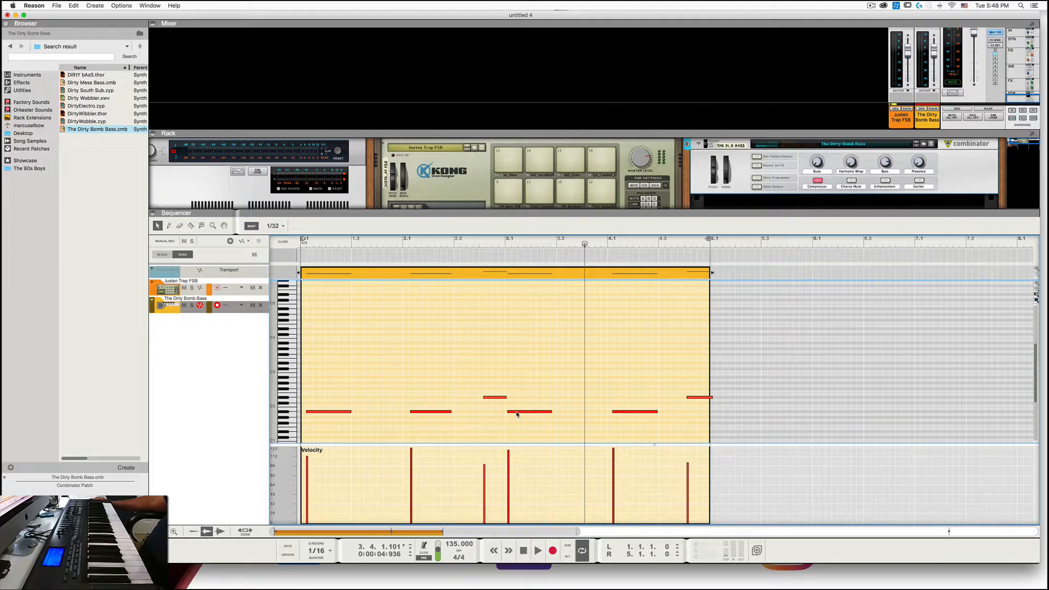
{"action": "left_click_drag", "start_coordinate": [516, 414], "coordinate": [513, 413]}
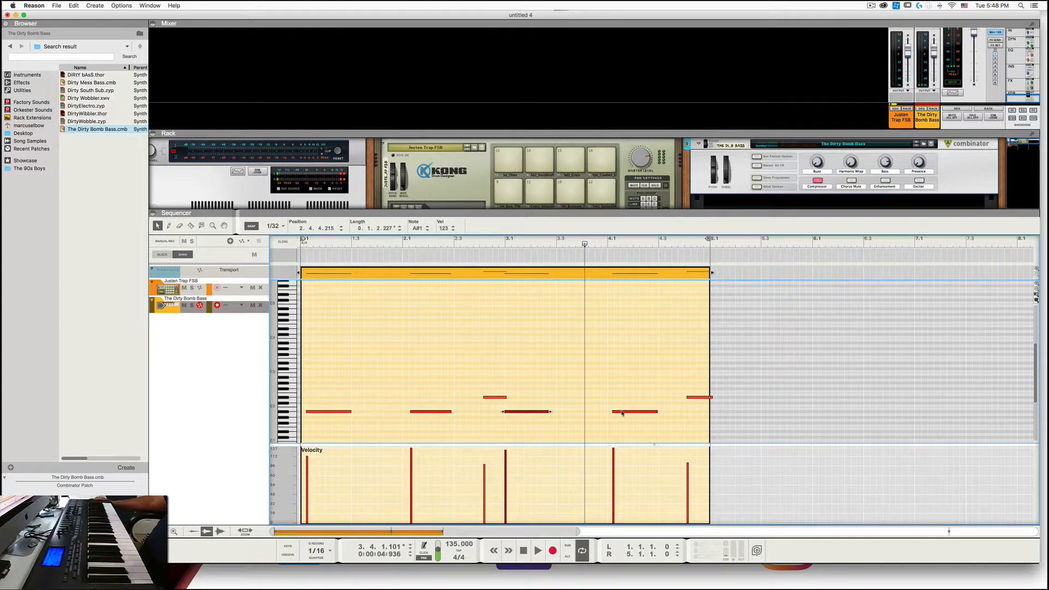
{"action": "left_click_drag", "start_coordinate": [621, 413], "coordinate": [617, 412]}
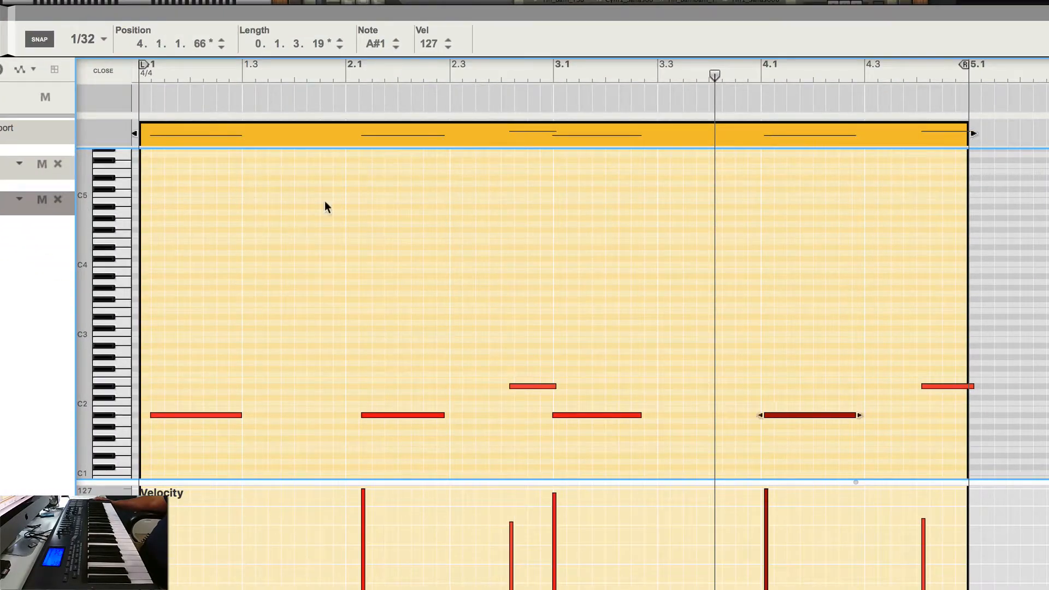
{"action": "left_click", "coordinate": [96, 39]}
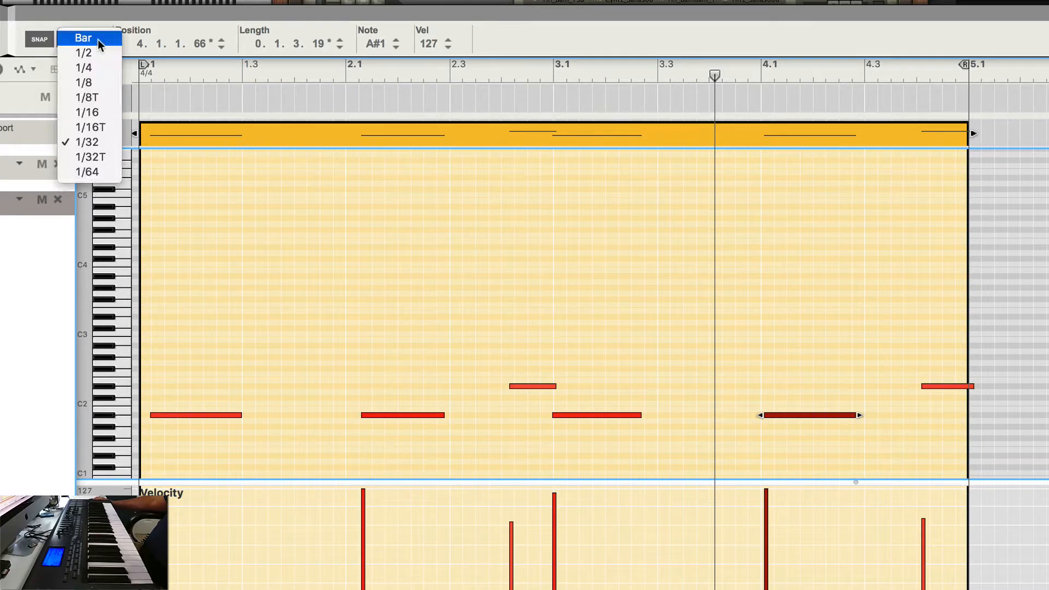
{"action": "left_click", "coordinate": [96, 112]}
{"action": "left_click_drag", "start_coordinate": [790, 415], "coordinate": [757, 415]}
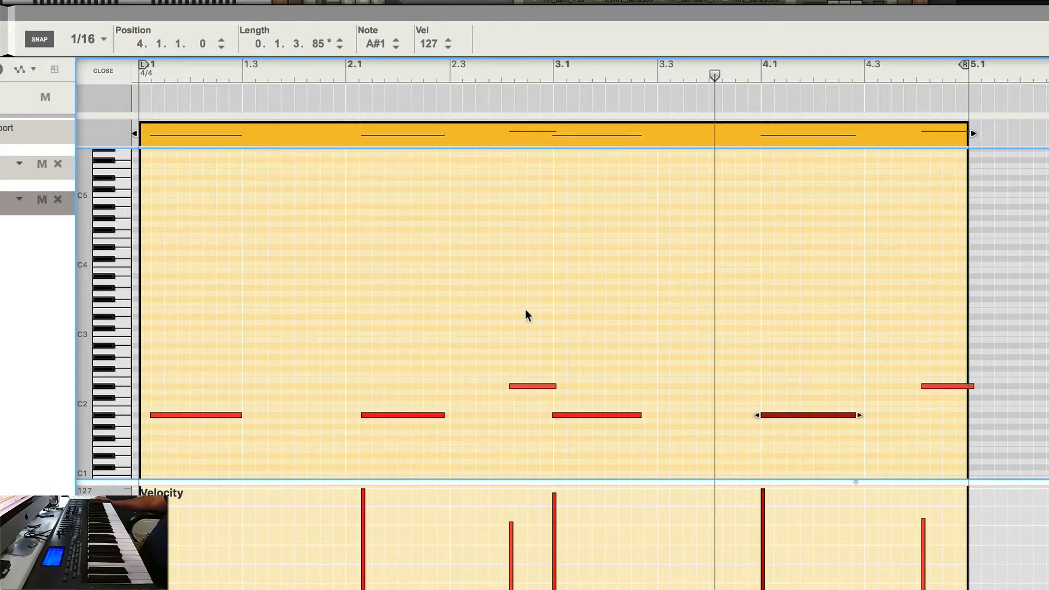
Step: Trim the last D#2 note to the end of bar 4, keep the clip four bars long, and start the first note at 1.1.1.0
{"action": "left_click_drag", "start_coordinate": [958, 385], "coordinate": [969, 385]}
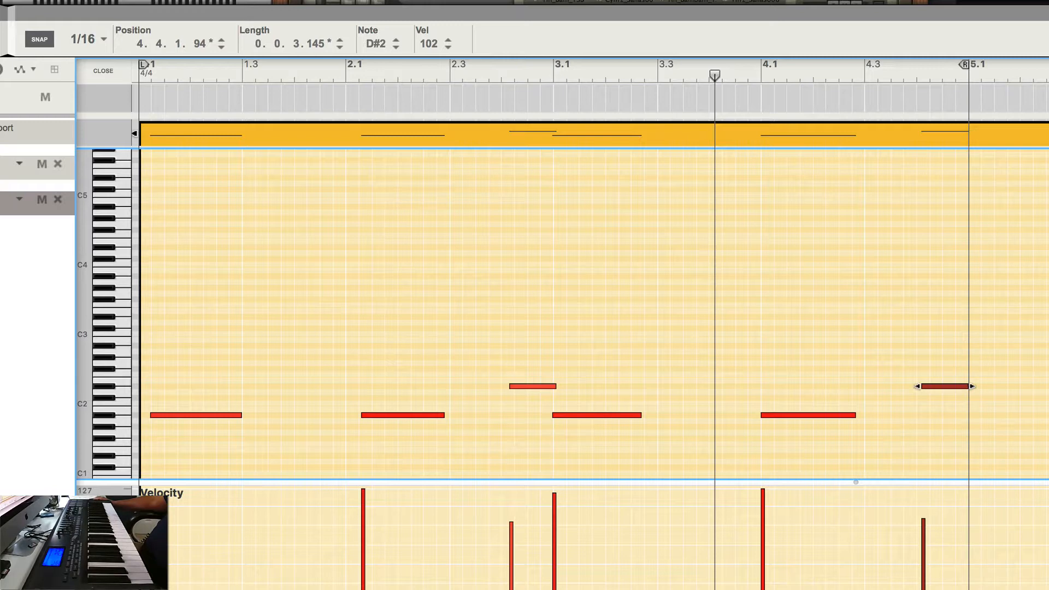
{"action": "left_click_drag", "start_coordinate": [1011, 130], "coordinate": [956, 139]}
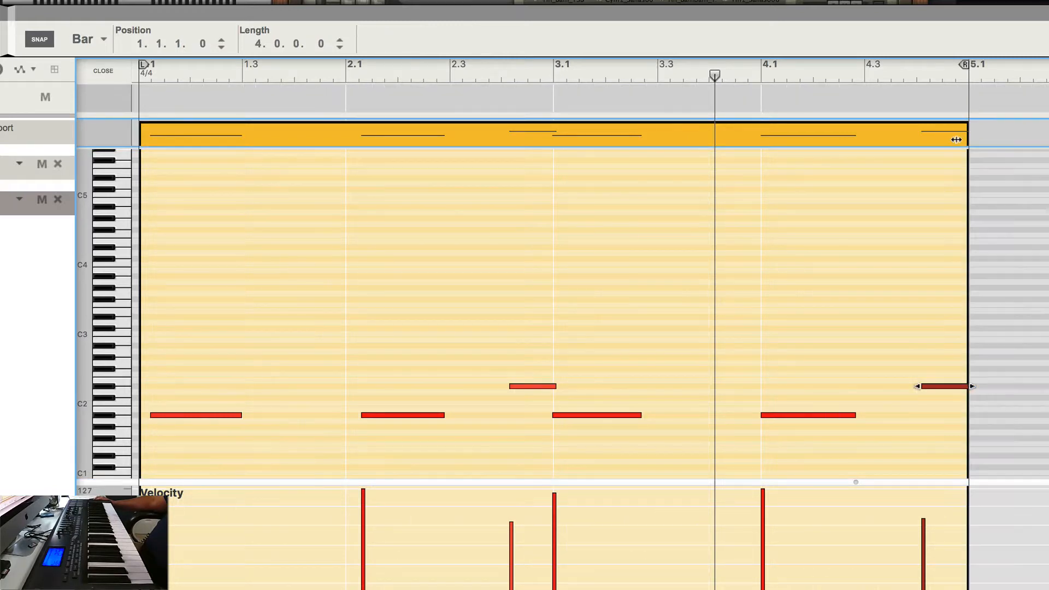
{"action": "left_click", "coordinate": [178, 418]}
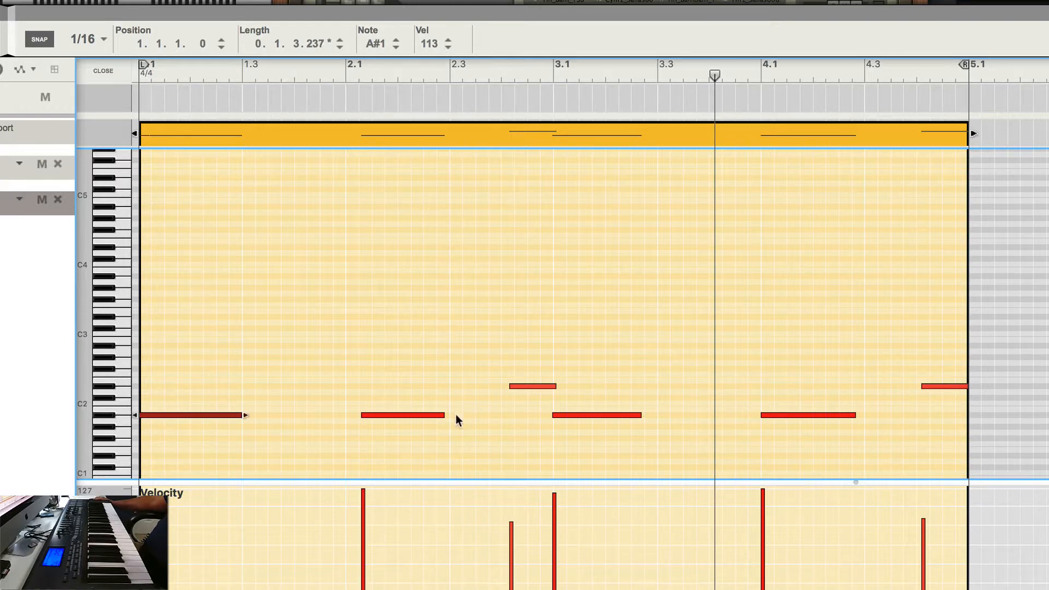
Step: Play back the bass loop and extend the bar 2 note's start to 2.1.1.0
{"action": "left_click", "coordinate": [384, 415]}
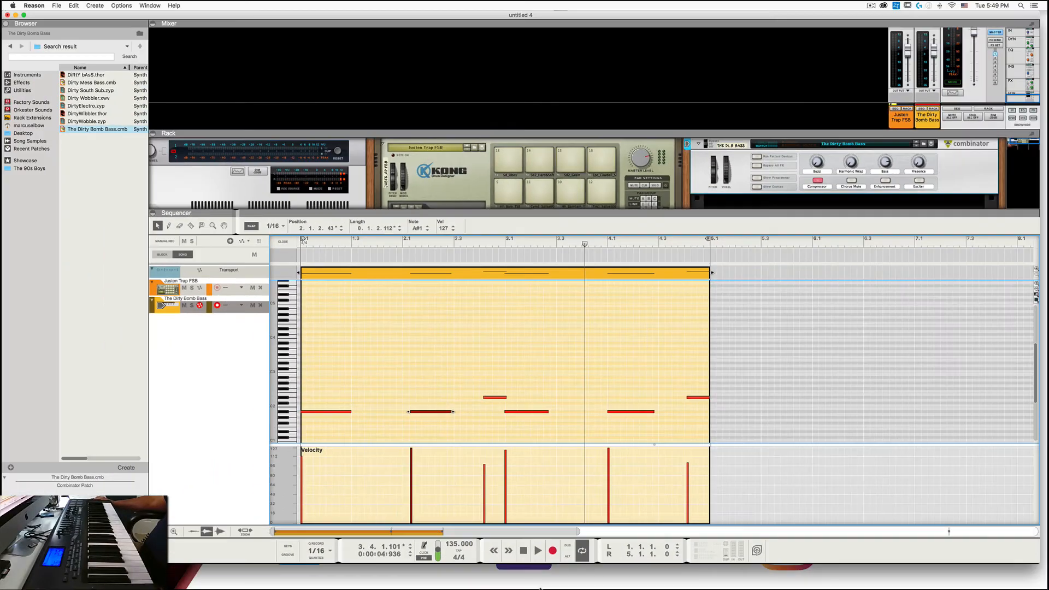
{"action": "left_click", "coordinate": [524, 550]}
{"action": "left_click", "coordinate": [538, 551]}
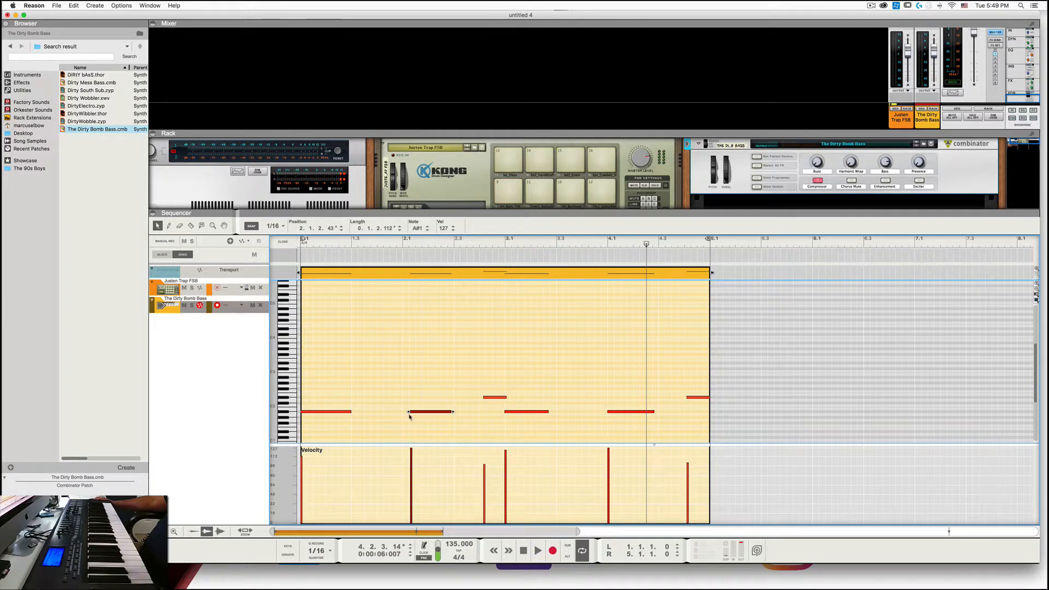
{"action": "left_click_drag", "start_coordinate": [403, 413], "coordinate": [404, 414]}
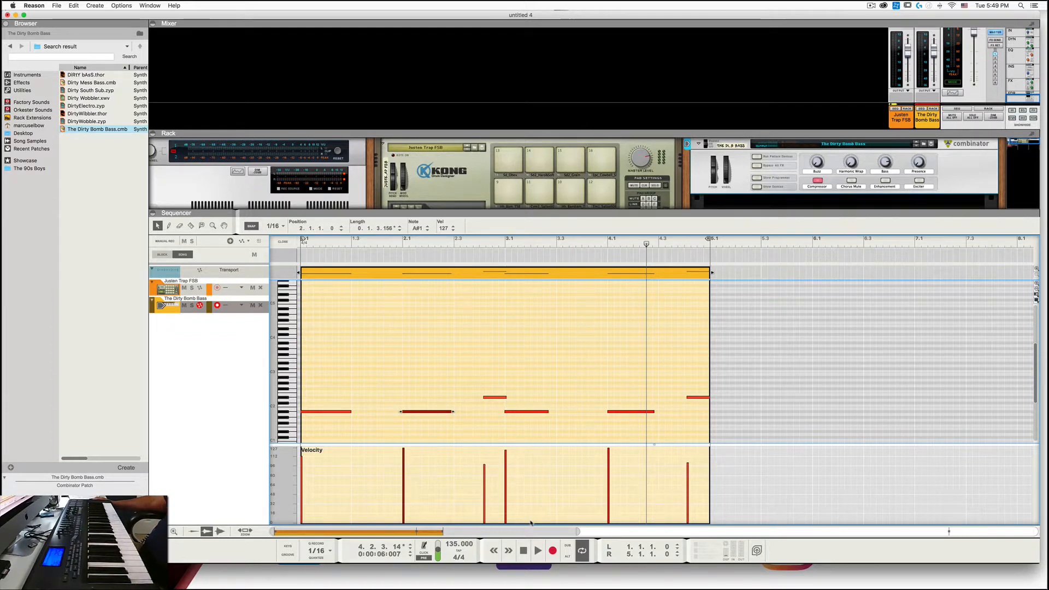
Step: Close the bass clip editor and play the drums and bass together from the song start
{"action": "left_click", "coordinate": [282, 242]}
{"action": "left_click", "coordinate": [523, 550]}
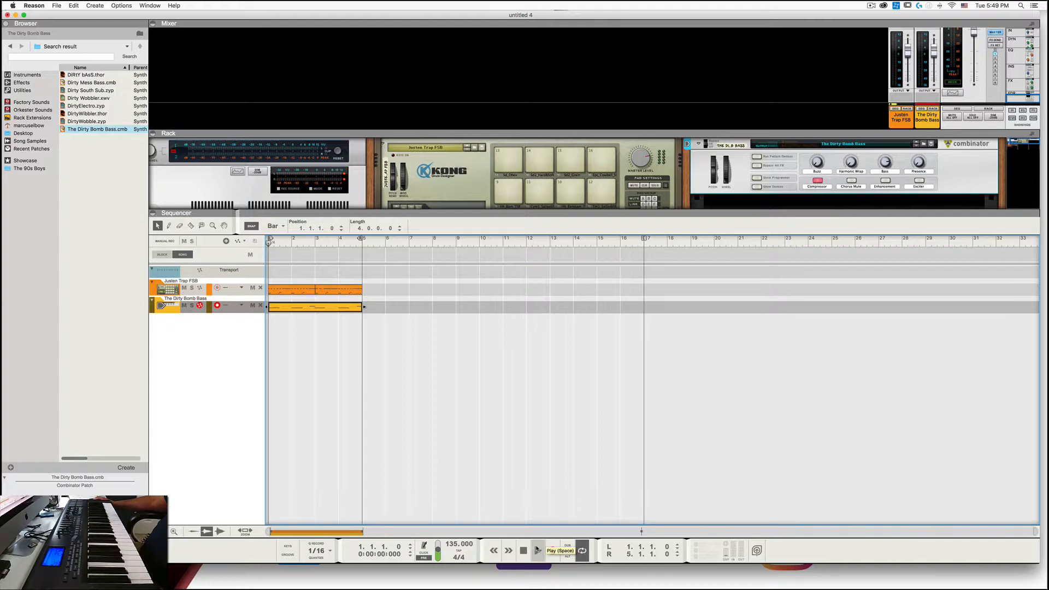
{"action": "left_click", "coordinate": [538, 550]}
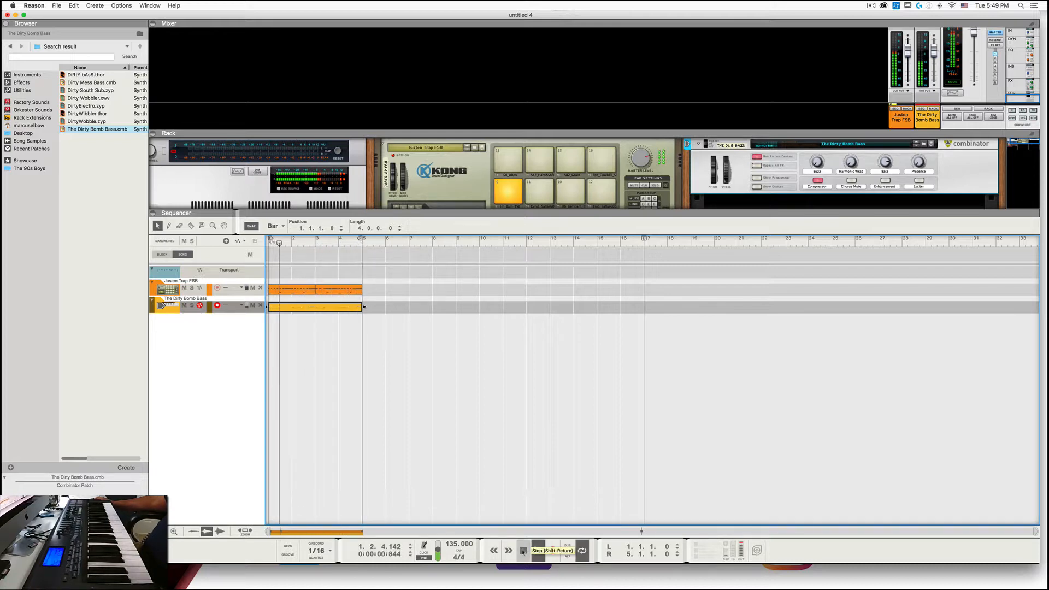
{"action": "left_click", "coordinate": [523, 550]}
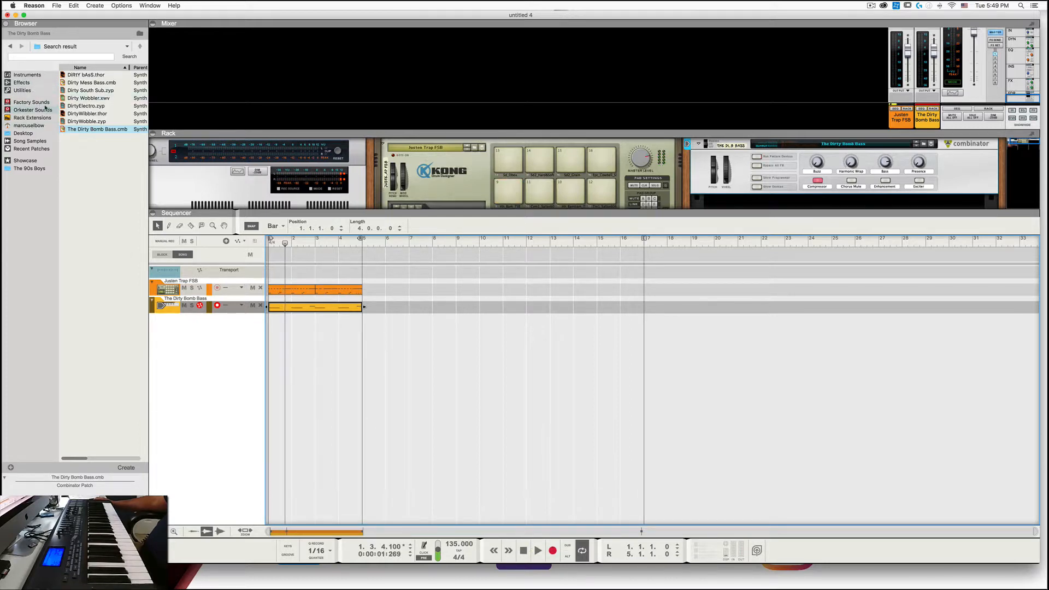
Step: Browse back to all instrument patches and open the Acoustic Piano folder under Piano and Keyboard
{"action": "left_click", "coordinate": [12, 46]}
{"action": "left_click", "coordinate": [12, 46]}
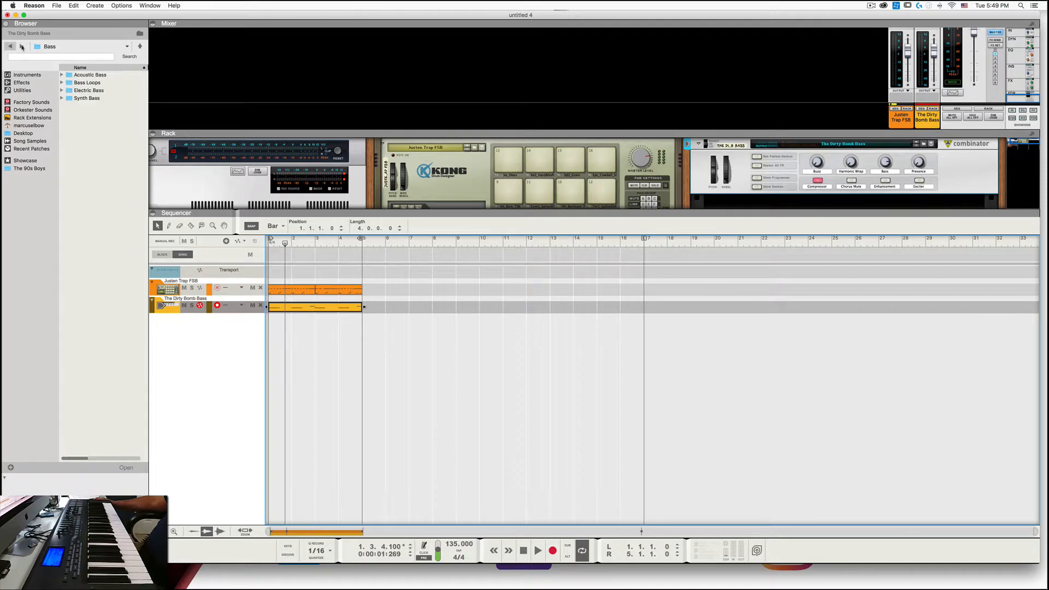
{"action": "left_click", "coordinate": [10, 47]}
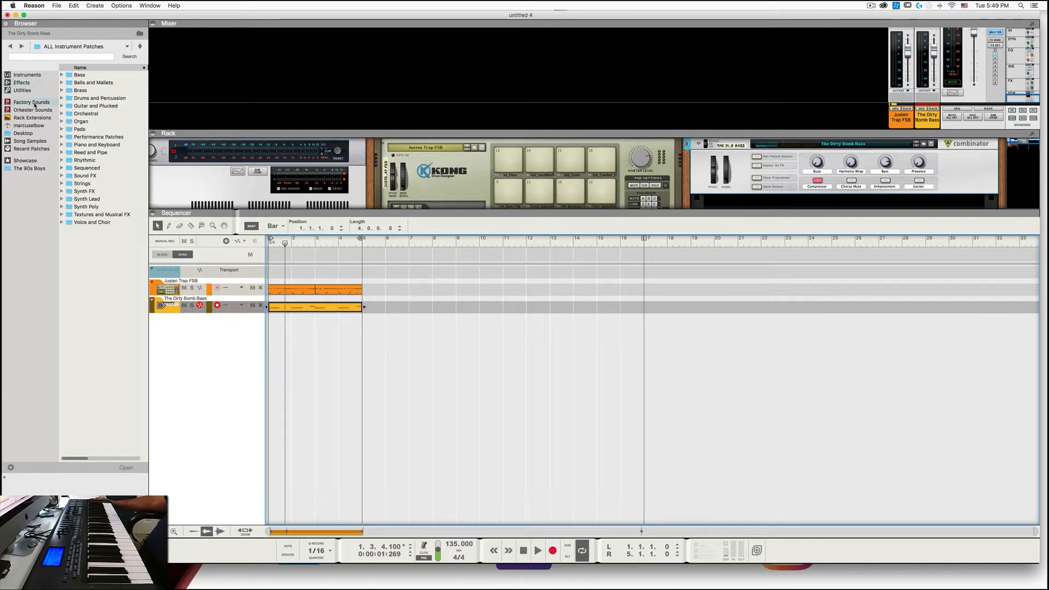
{"action": "left_click", "coordinate": [48, 103]}
{"action": "double_click", "coordinate": [105, 83]}
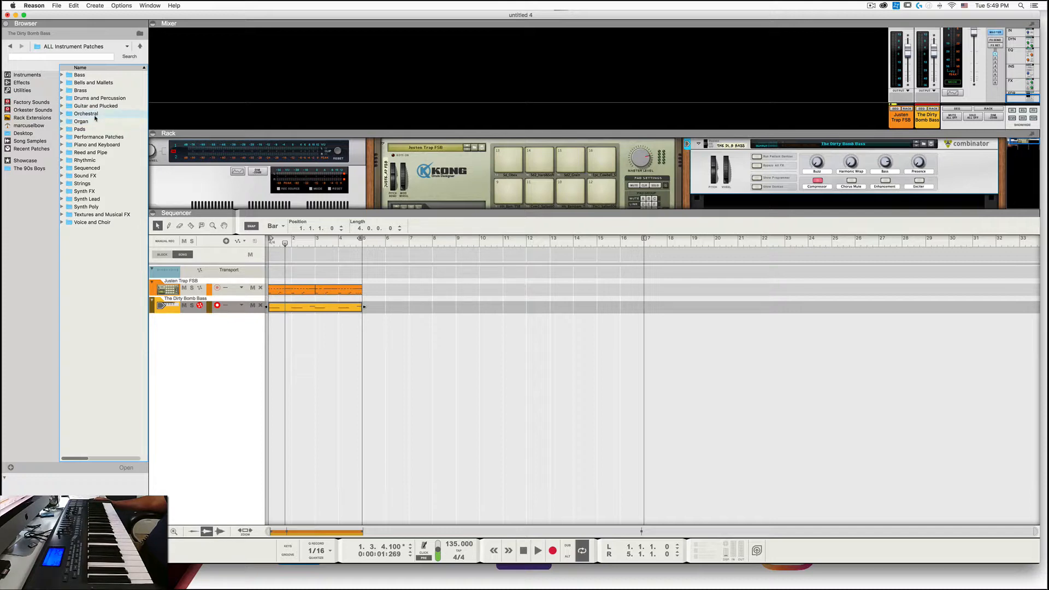
{"action": "double_click", "coordinate": [97, 144]}
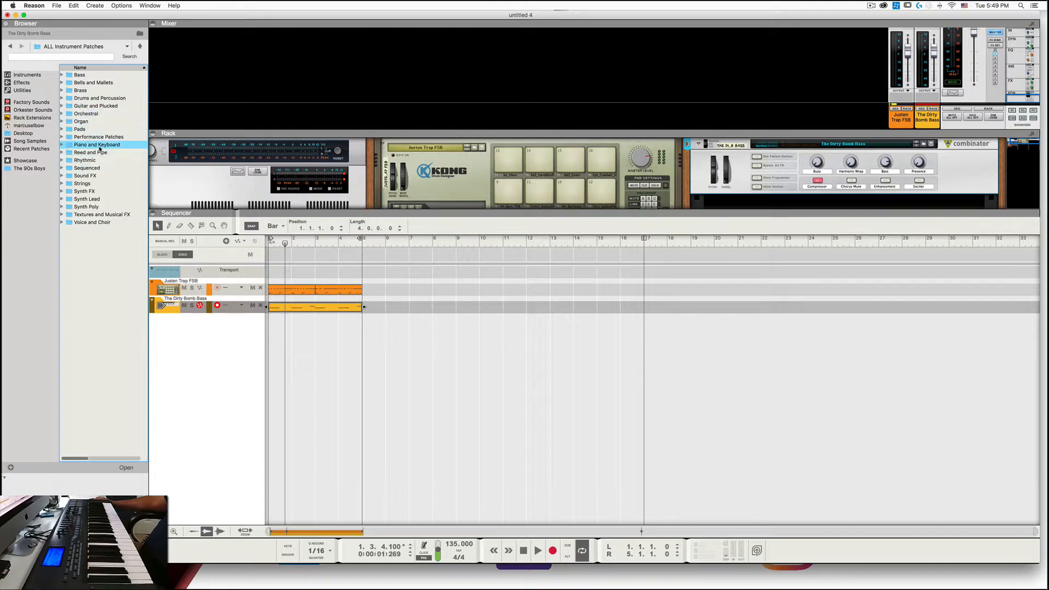
{"action": "double_click", "coordinate": [90, 75]}
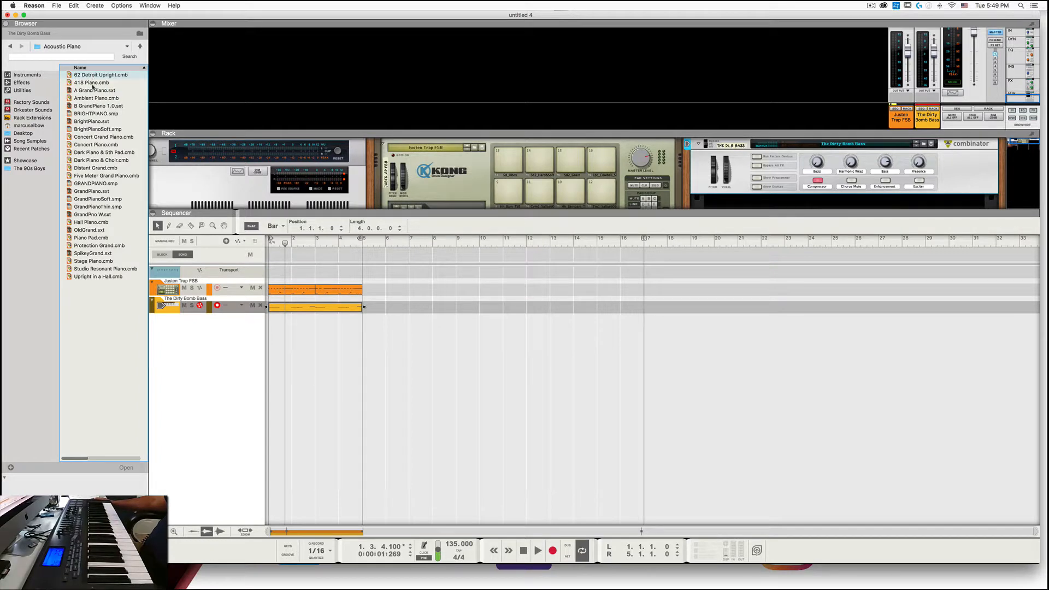
Step: Enlarge the rack and create a new instrument track from the A Grand Piano.sxt patch in the Kong column
{"action": "left_click", "coordinate": [104, 90]}
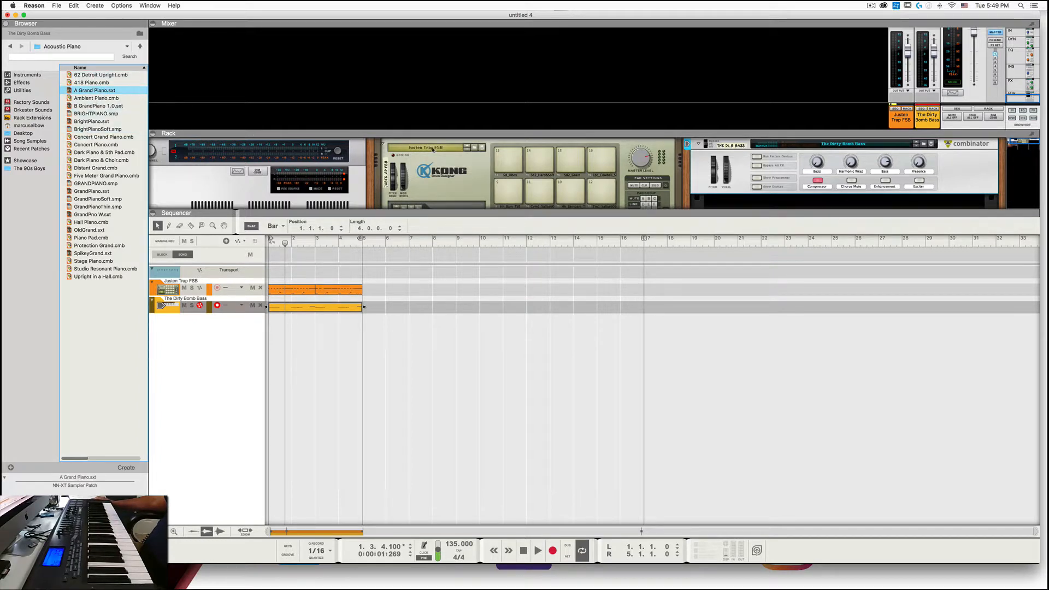
{"action": "key", "text": "F5"}
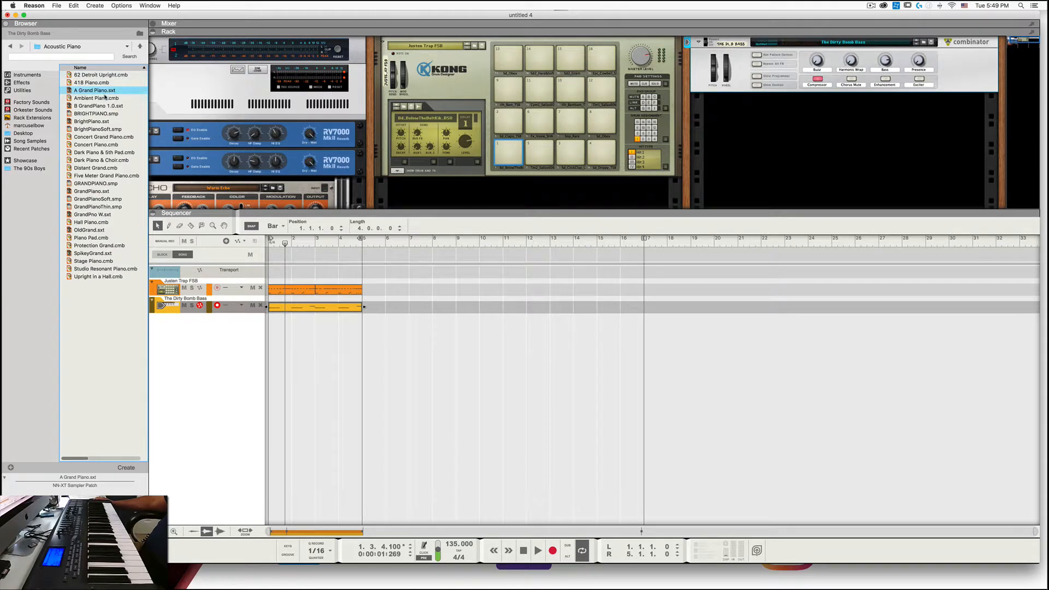
{"action": "left_click_drag", "start_coordinate": [195, 108], "coordinate": [493, 158]}
{"action": "scroll", "coordinate": [493, 151], "scroll_direction": "down", "scroll_amount": 5}
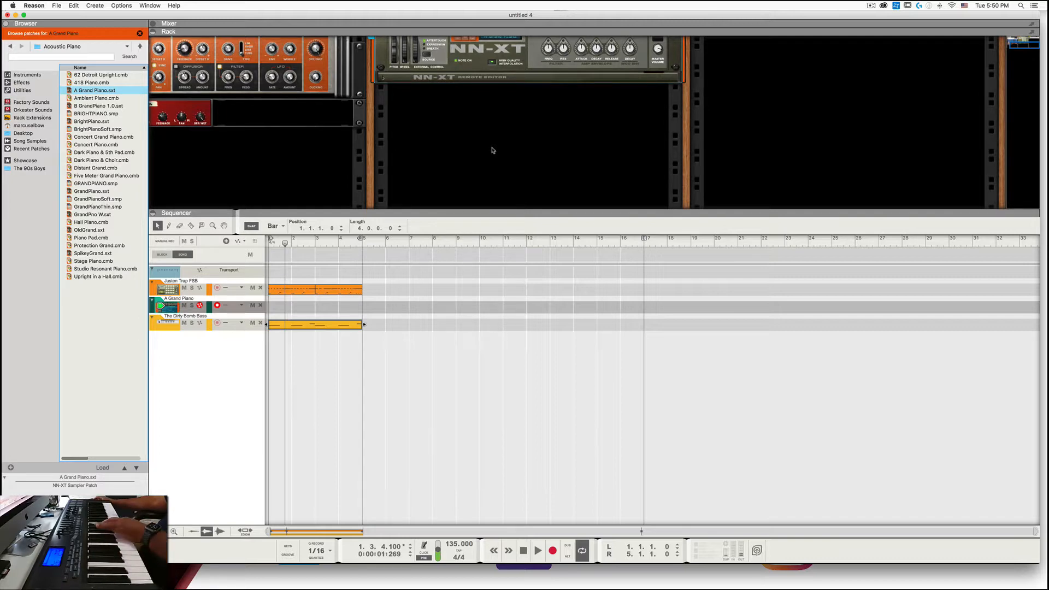
Step: Play the loop from the song start to rehearse a piano part over it, then stop and return to bar 1
{"action": "key", "text": "shift+Return"}
{"action": "key", "text": "shift+Return"}
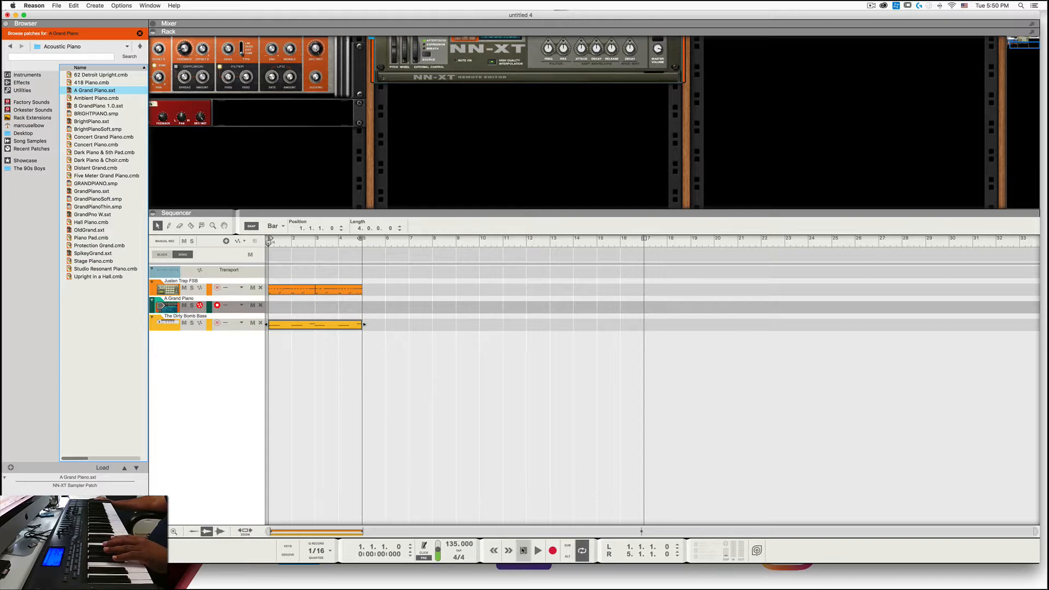
{"action": "left_click", "coordinate": [537, 550]}
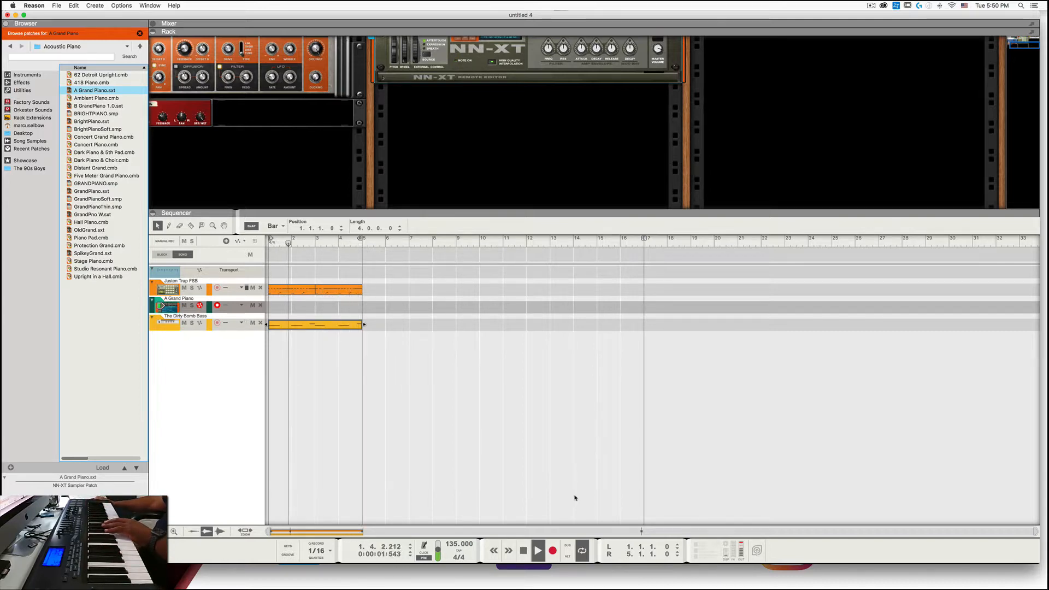
{"action": "double_click", "coordinate": [528, 552]}
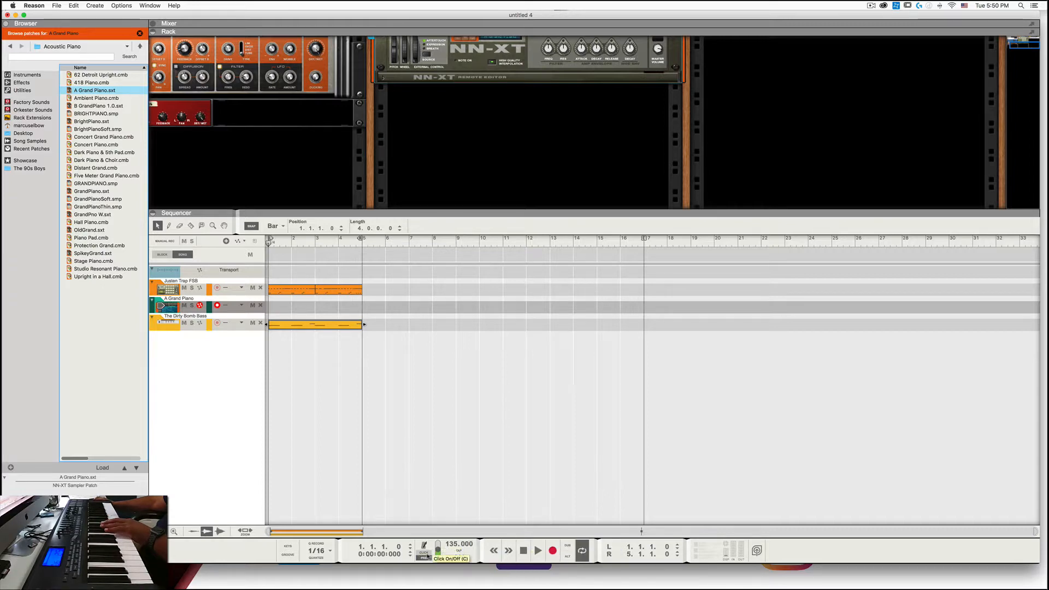
Step: Record a piano part on the A Grand Piano track over the four-bar loop from bar 1, then stop the transport
{"action": "left_click", "coordinate": [554, 551]}
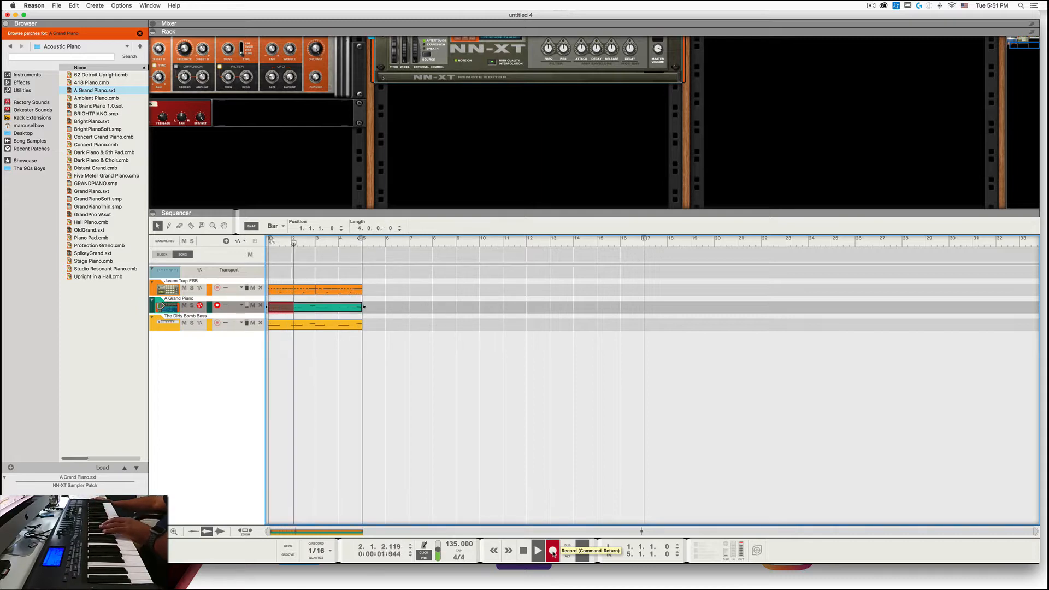
{"action": "left_click", "coordinate": [553, 551]}
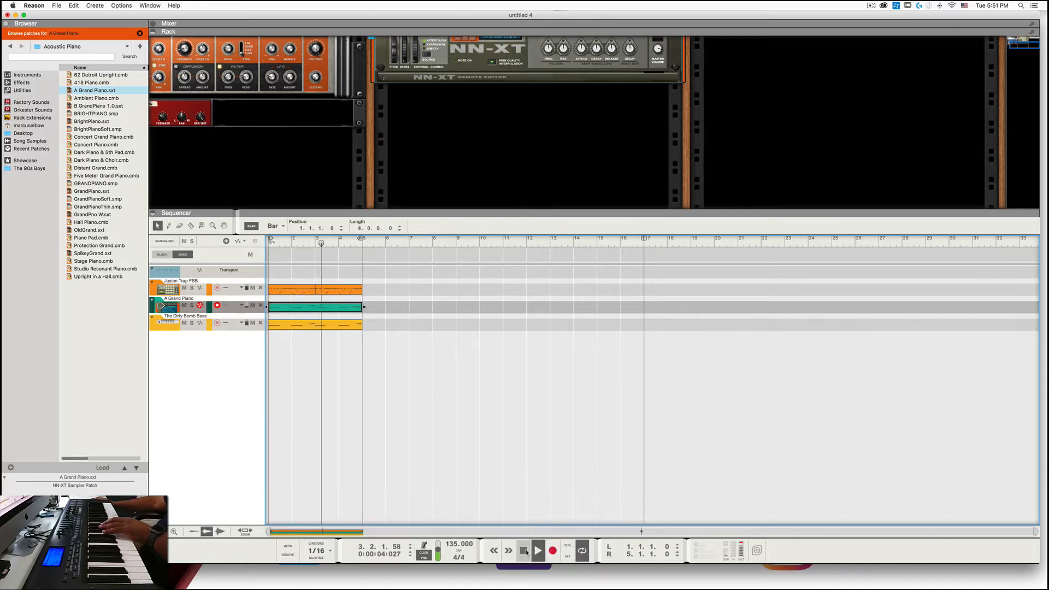
{"action": "key", "text": "space"}
Step: Open the recorded piano clip and extend the starts of the four long A#1 notes to the beginnings of bars 1 to 4
{"action": "double_click", "coordinate": [333, 309]}
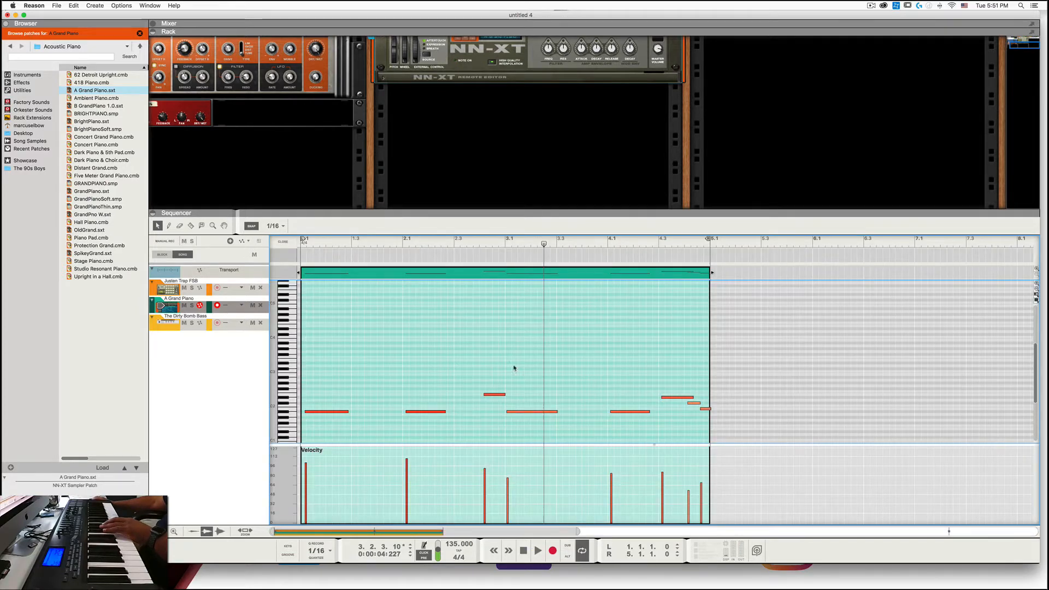
{"action": "left_click", "coordinate": [310, 412]}
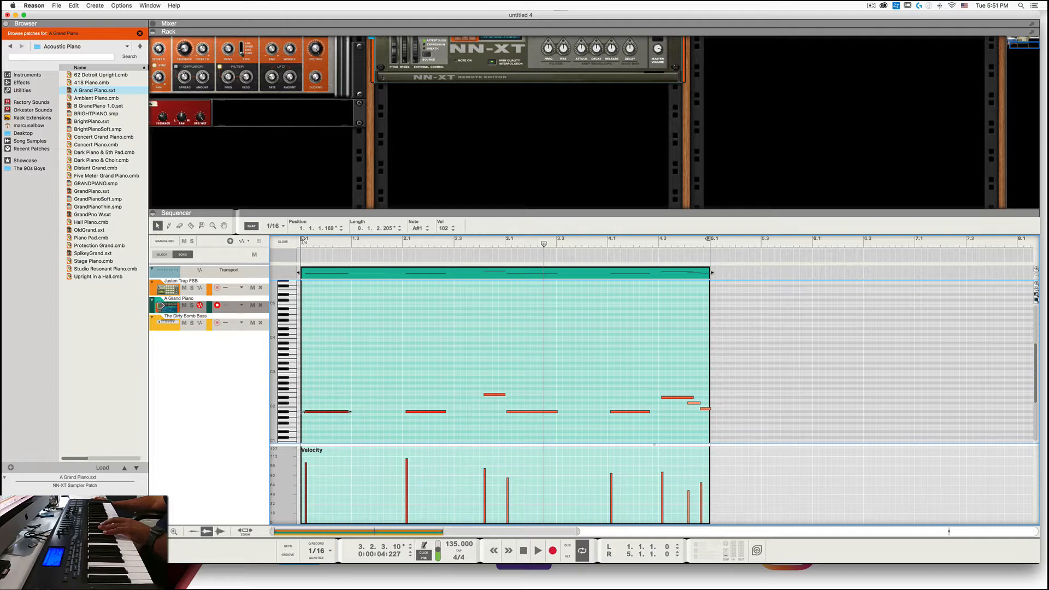
{"action": "left_click", "coordinate": [412, 412]}
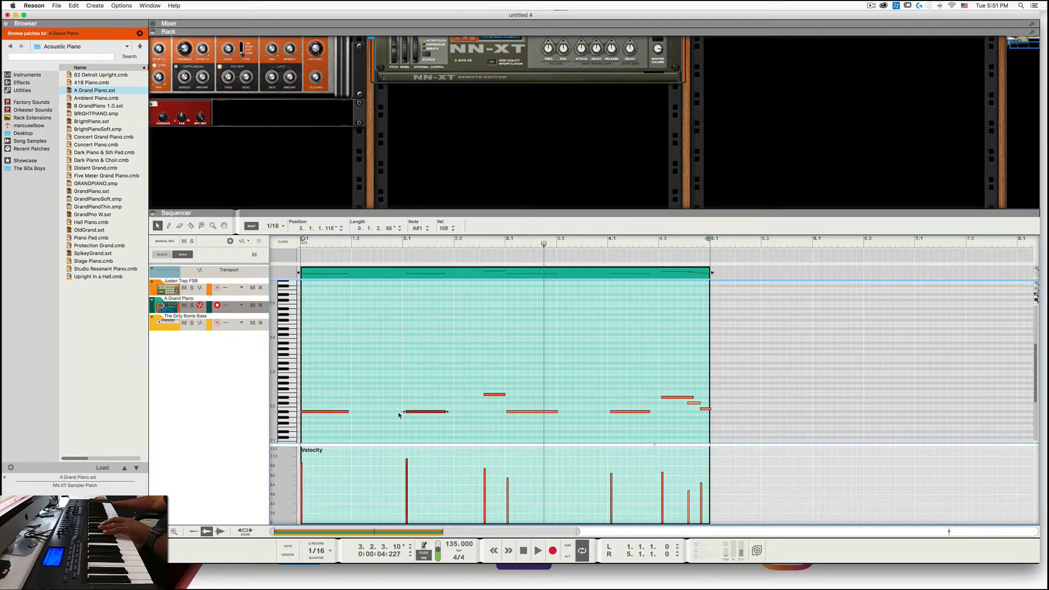
{"action": "left_click", "coordinate": [512, 412]}
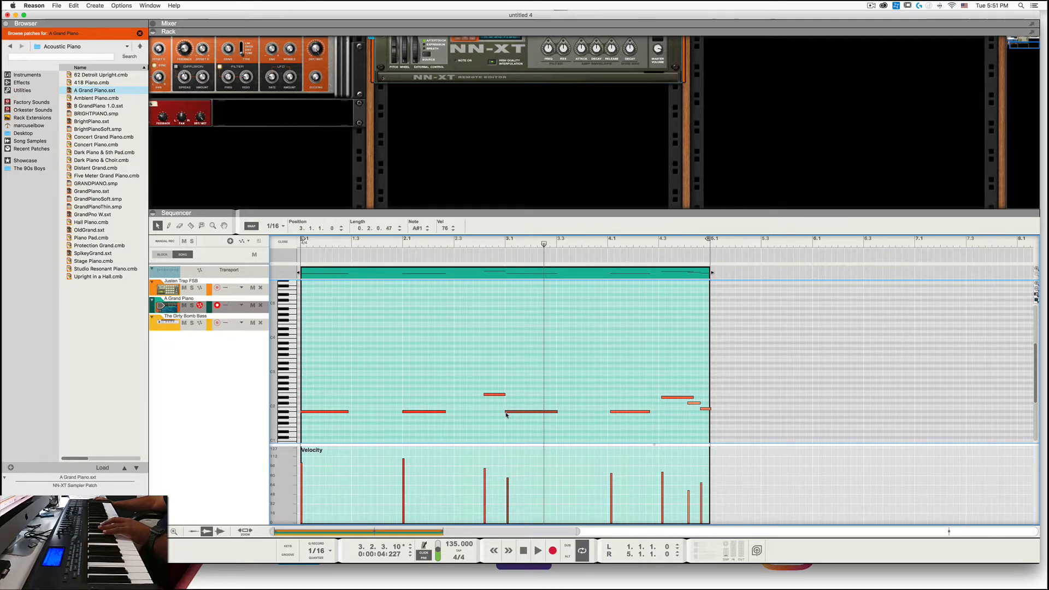
{"action": "left_click_drag", "start_coordinate": [506, 415], "coordinate": [506, 415]}
{"action": "left_click", "coordinate": [616, 413]}
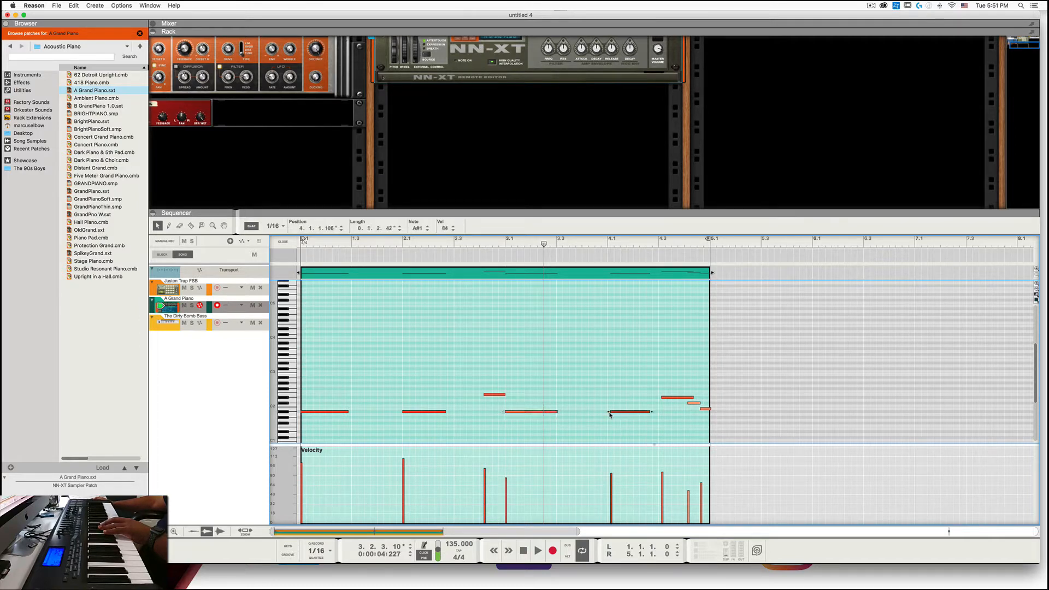
{"action": "left_click_drag", "start_coordinate": [606, 414], "coordinate": [607, 413]}
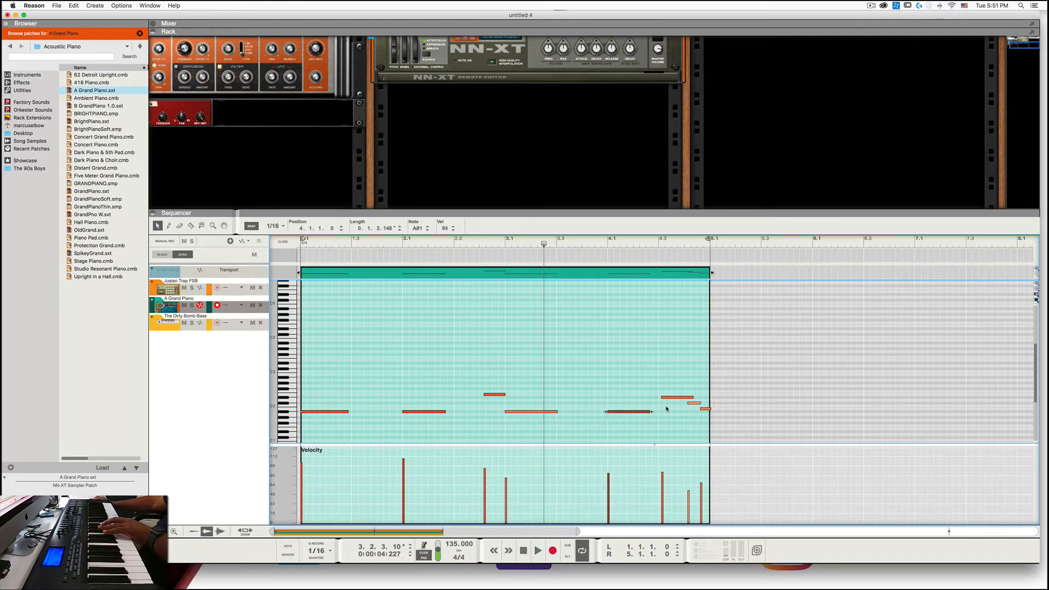
Step: Shorten the clip's last B1 note so it ends at bar 5, keeping the piano clip four bars long
{"action": "left_click", "coordinate": [701, 409]}
{"action": "left_click", "coordinate": [710, 410]}
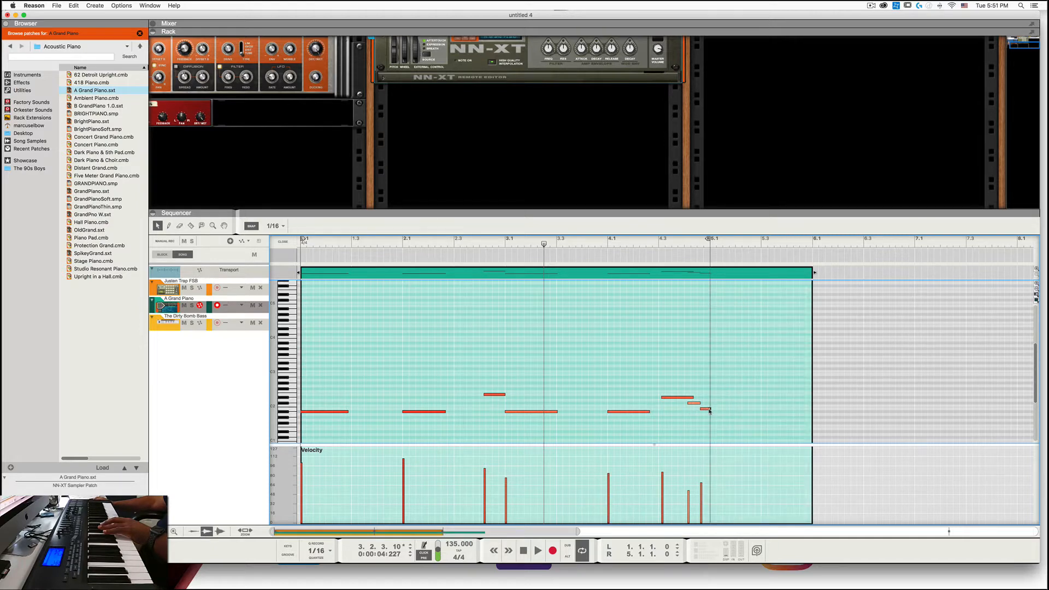
{"action": "left_click", "coordinate": [702, 410]}
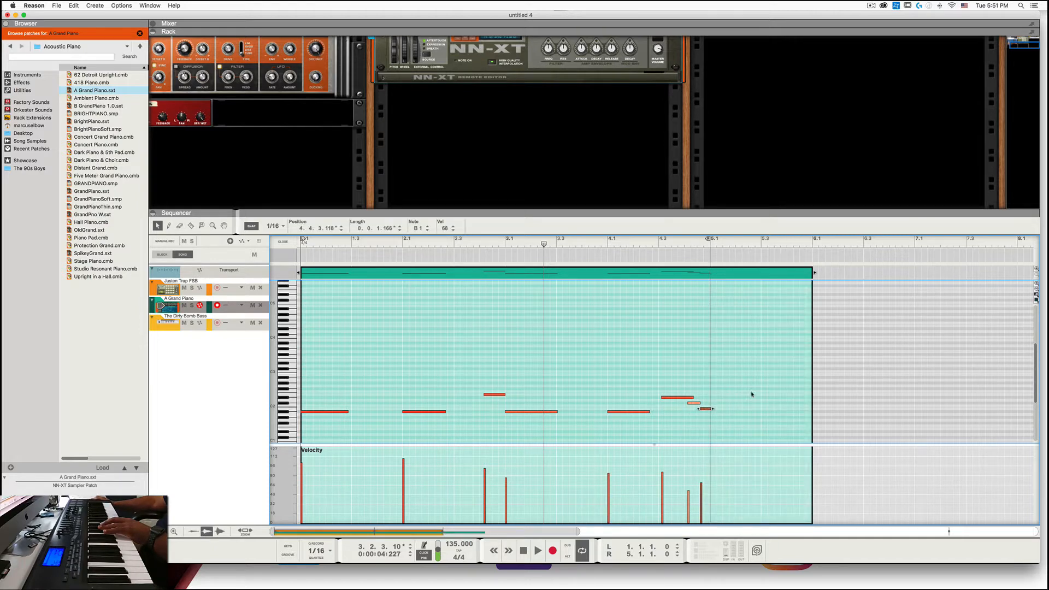
{"action": "left_click", "coordinate": [759, 275]}
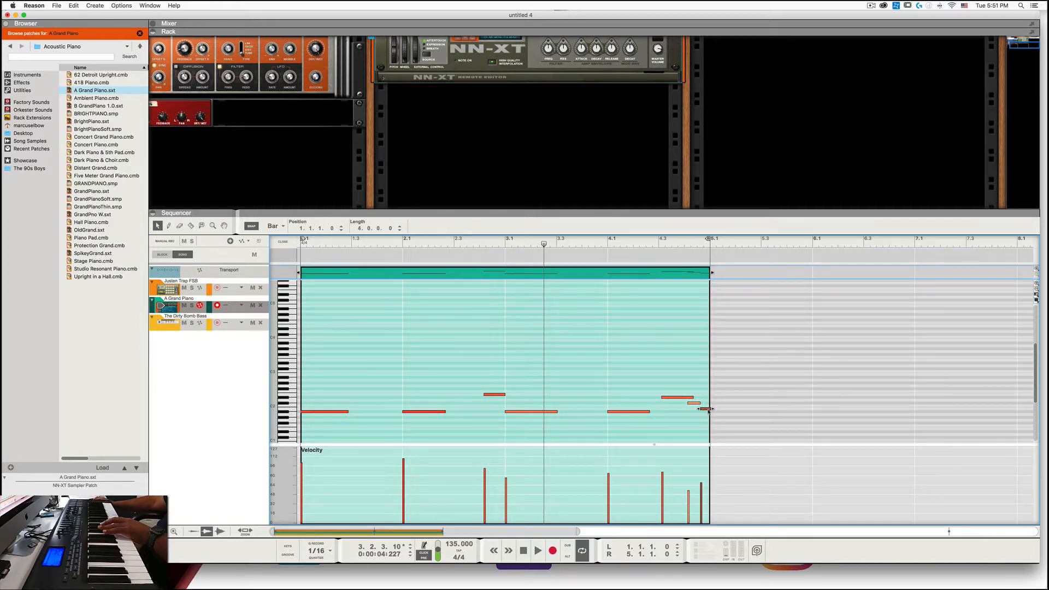
{"action": "left_click", "coordinate": [708, 409]}
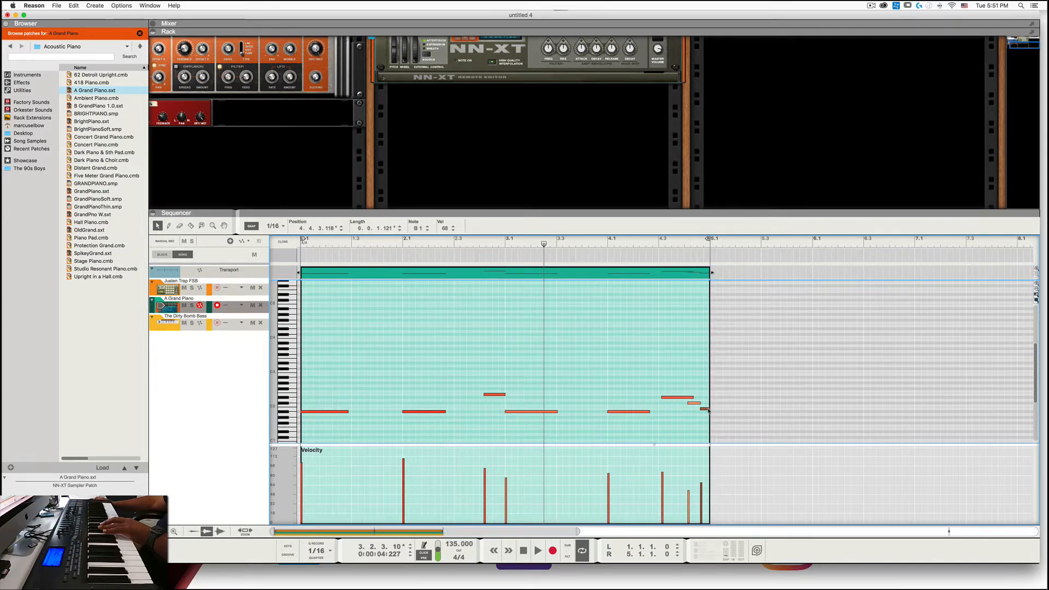
{"action": "left_click", "coordinate": [736, 420]}
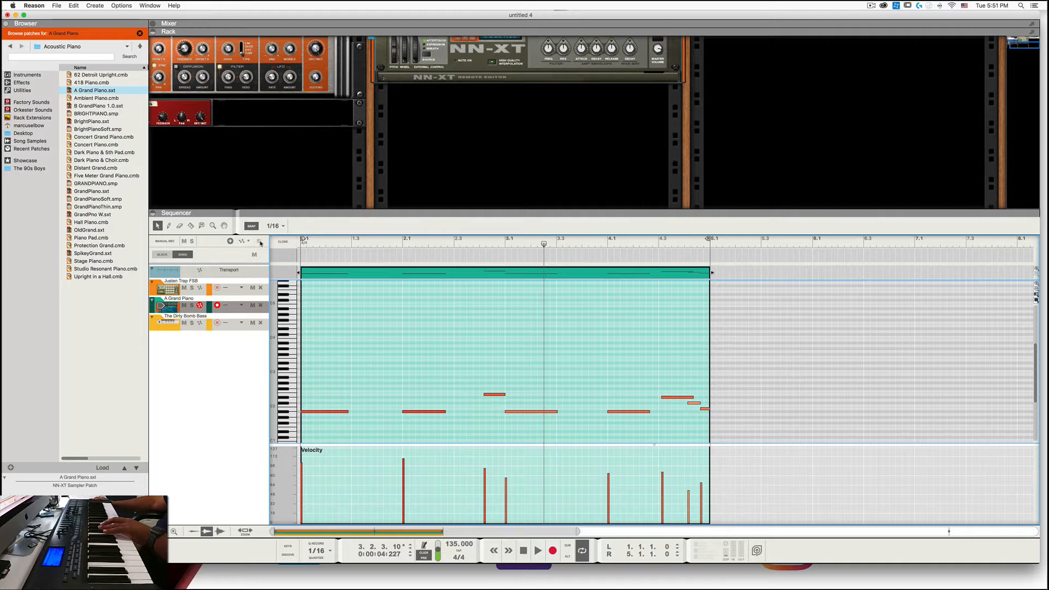
Step: Close the piano clip editor and play the drums, bass and piano together from the song start, then stop
{"action": "left_click", "coordinate": [282, 241]}
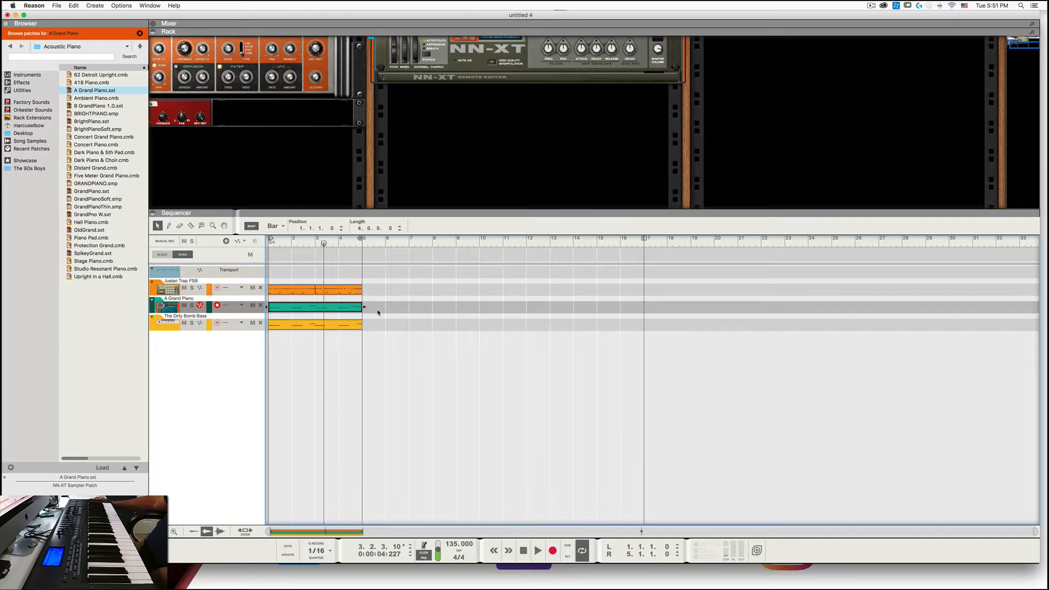
{"action": "left_click", "coordinate": [523, 550]}
{"action": "left_click", "coordinate": [537, 550]}
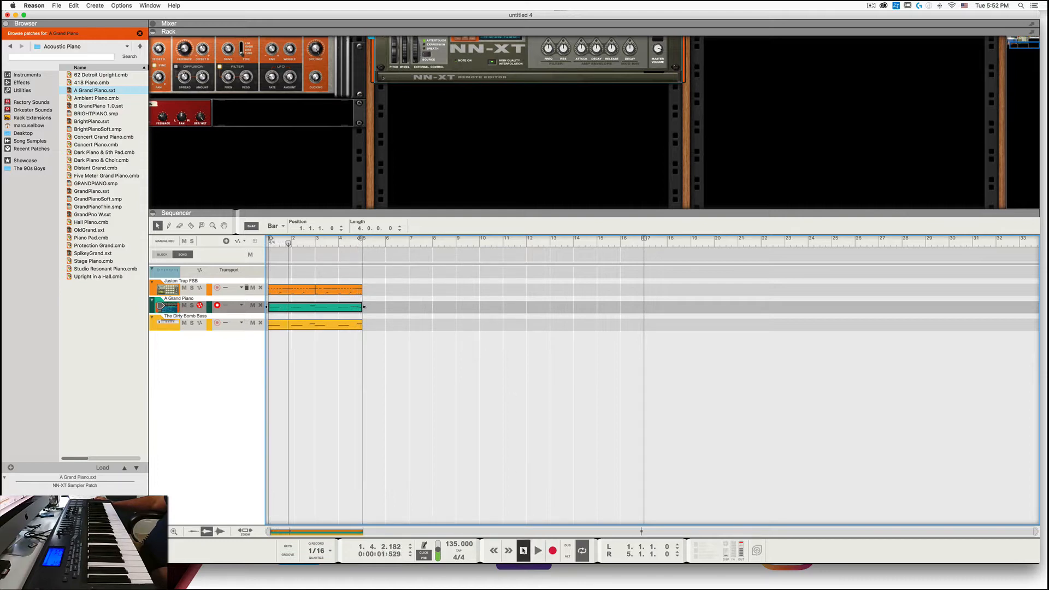
{"action": "key", "text": "space"}
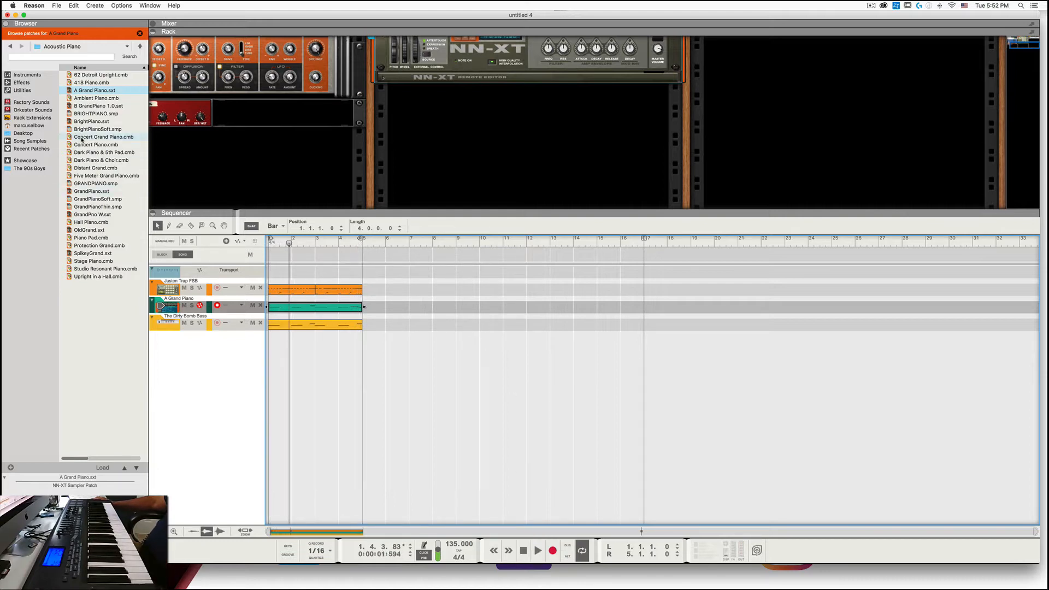
Step: Duplicate the A Grand Piano track with its device and delete the four-bar clip from the original piano track
{"action": "right_click", "coordinate": [209, 308]}
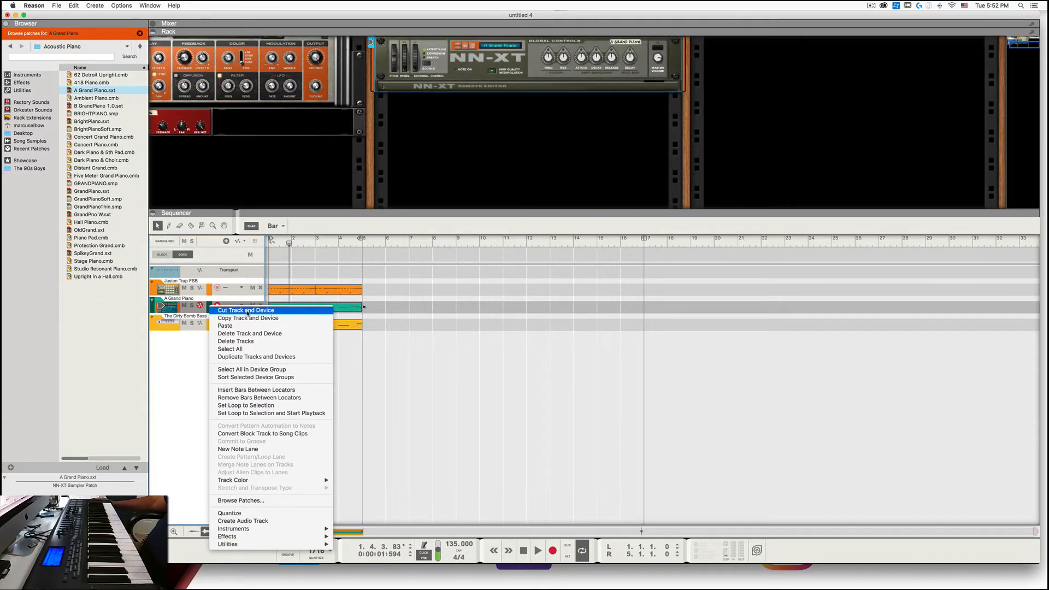
{"action": "left_click", "coordinate": [254, 356]}
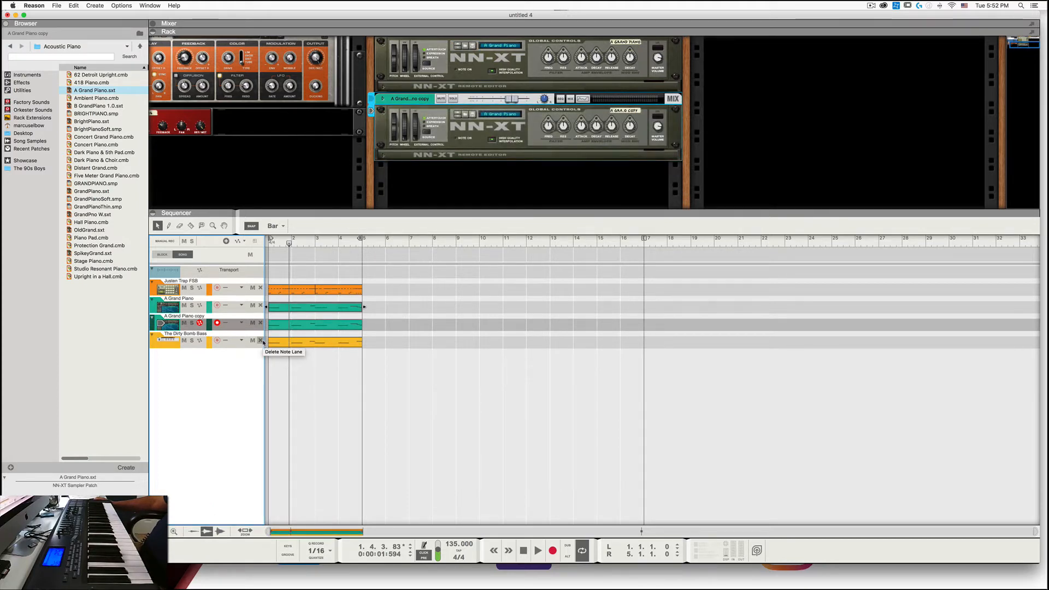
{"action": "left_click", "coordinate": [301, 309]}
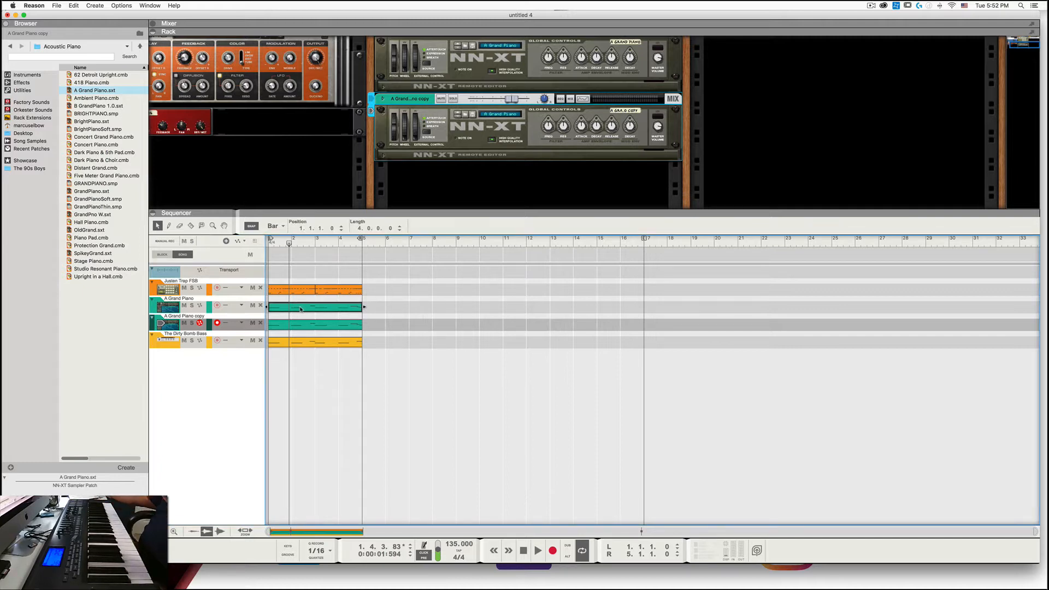
{"action": "key", "text": "Delete"}
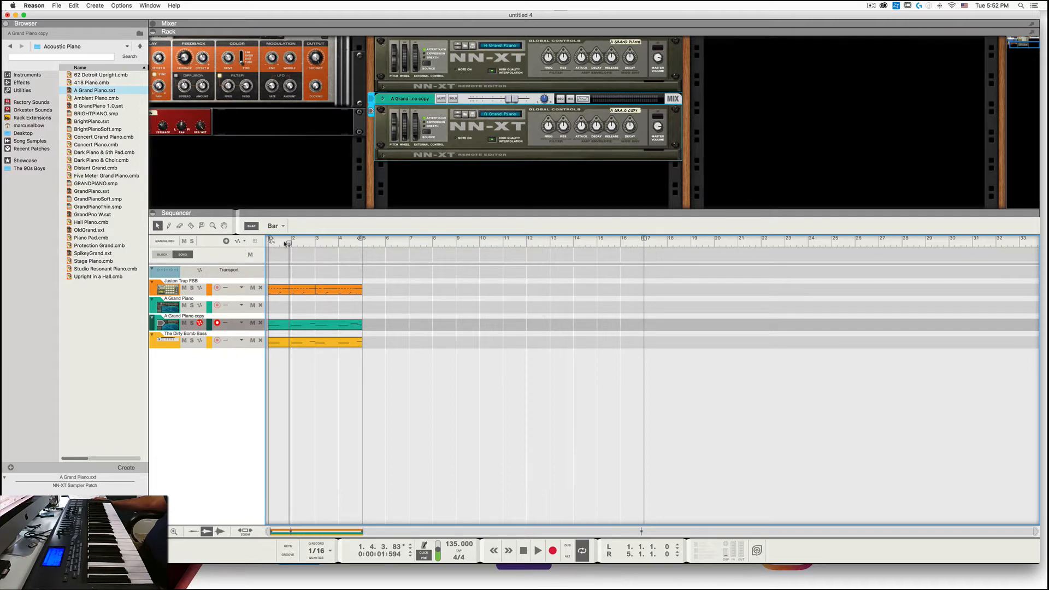
Step: Play the loop from bar 1 to rehearse a second piano part on the duplicated track, then stop
{"action": "left_click_drag", "start_coordinate": [285, 243], "coordinate": [267, 244]}
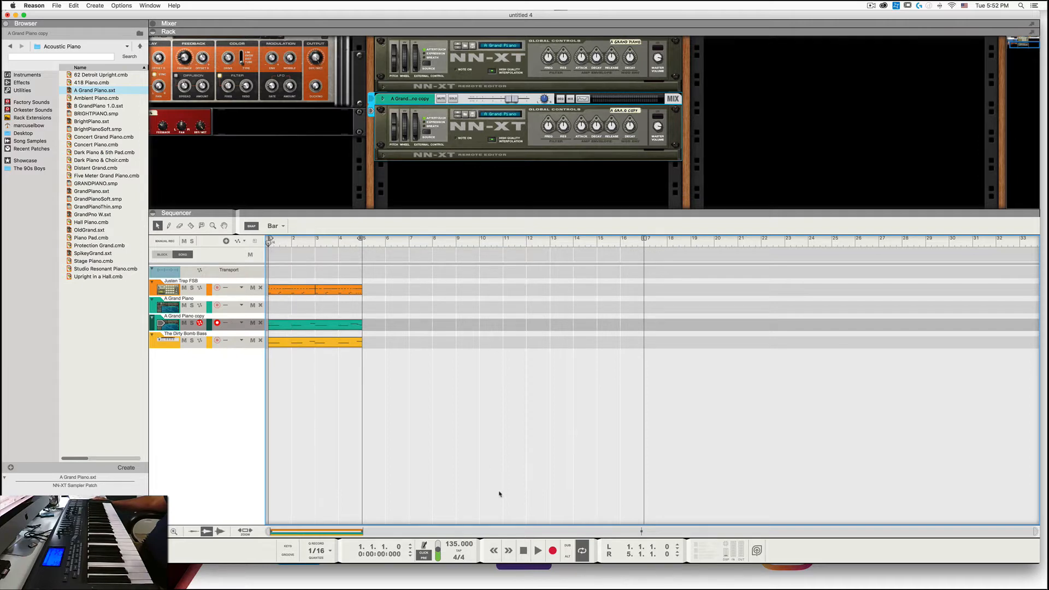
{"action": "left_click", "coordinate": [541, 555]}
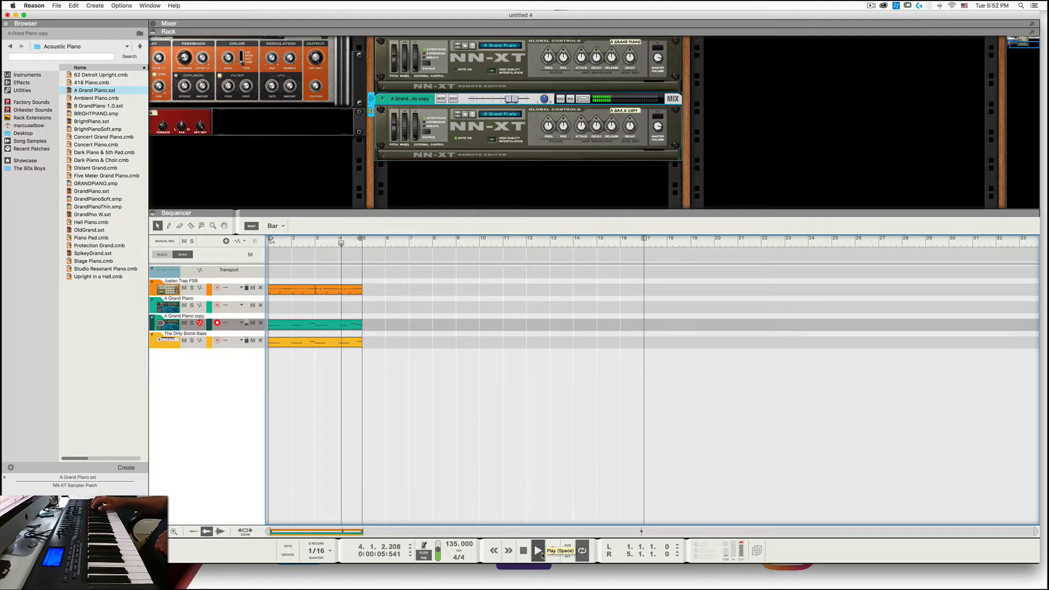
{"action": "key", "text": "shift+Return"}
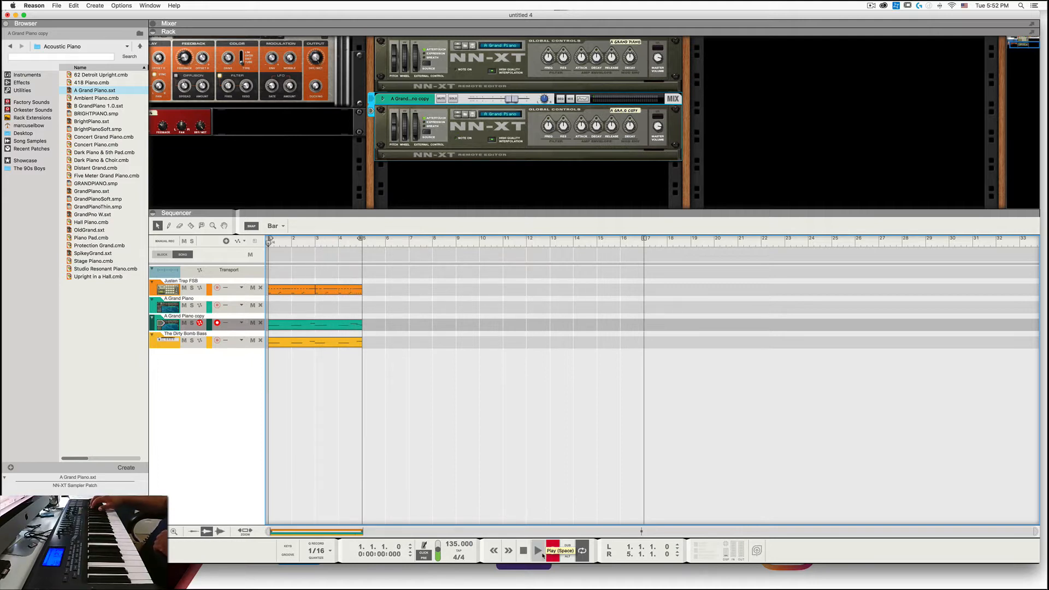
{"action": "left_click", "coordinate": [542, 555]}
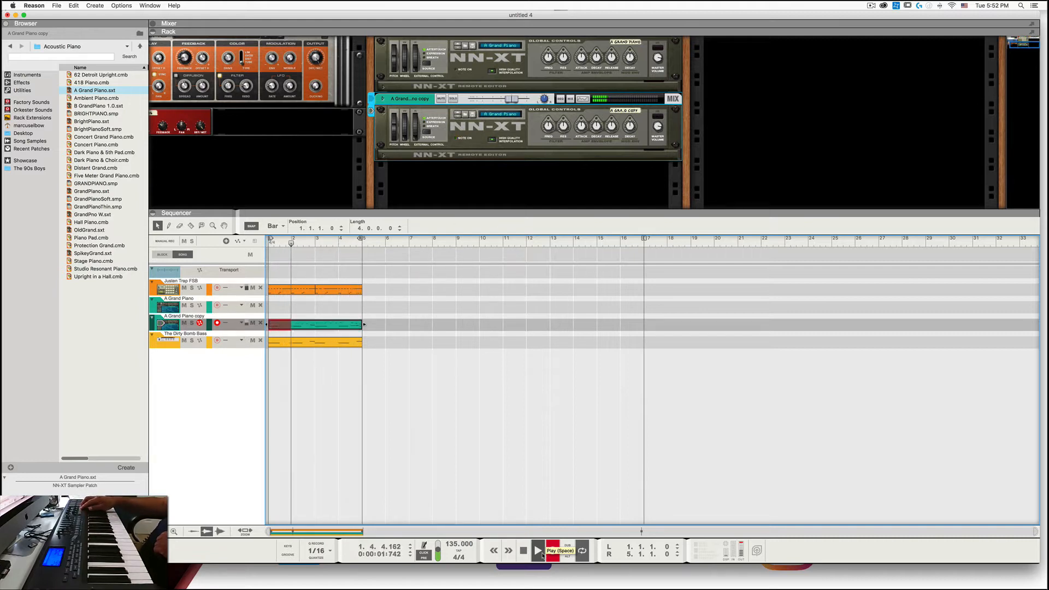
{"action": "left_click", "coordinate": [541, 553]}
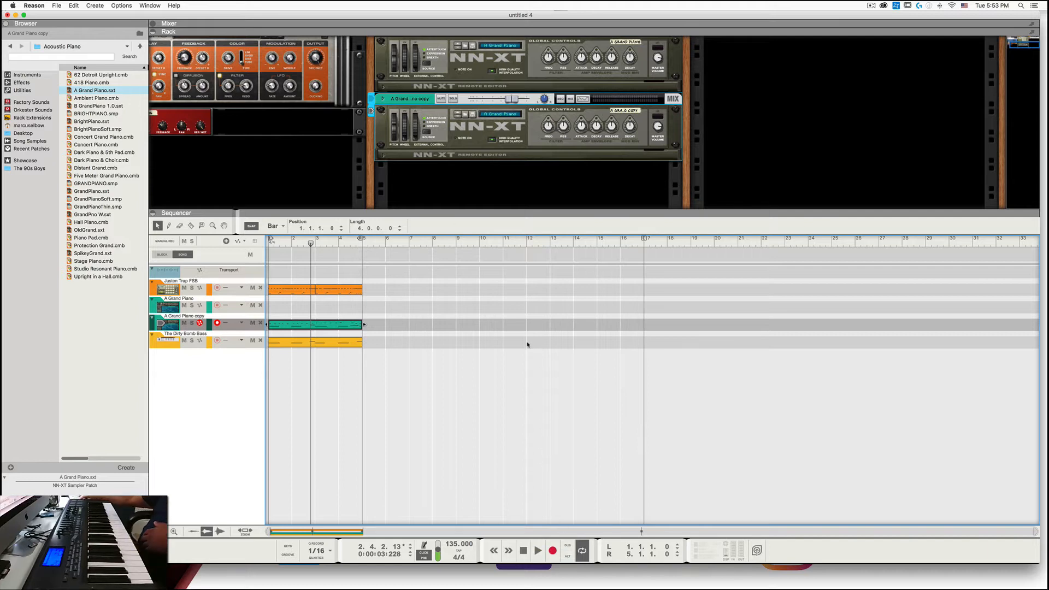
{"action": "key", "text": "super+z"}
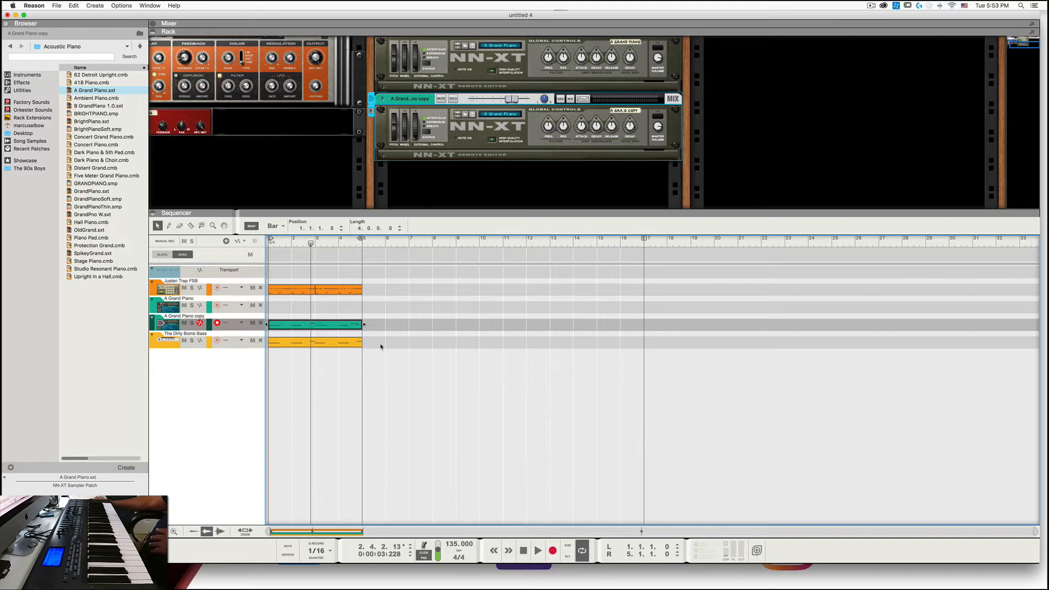
Step: Select the emptied A Grand Piano track, record a second four-bar piano part from bar 1, and play it back before stopping
{"action": "left_click", "coordinate": [207, 310]}
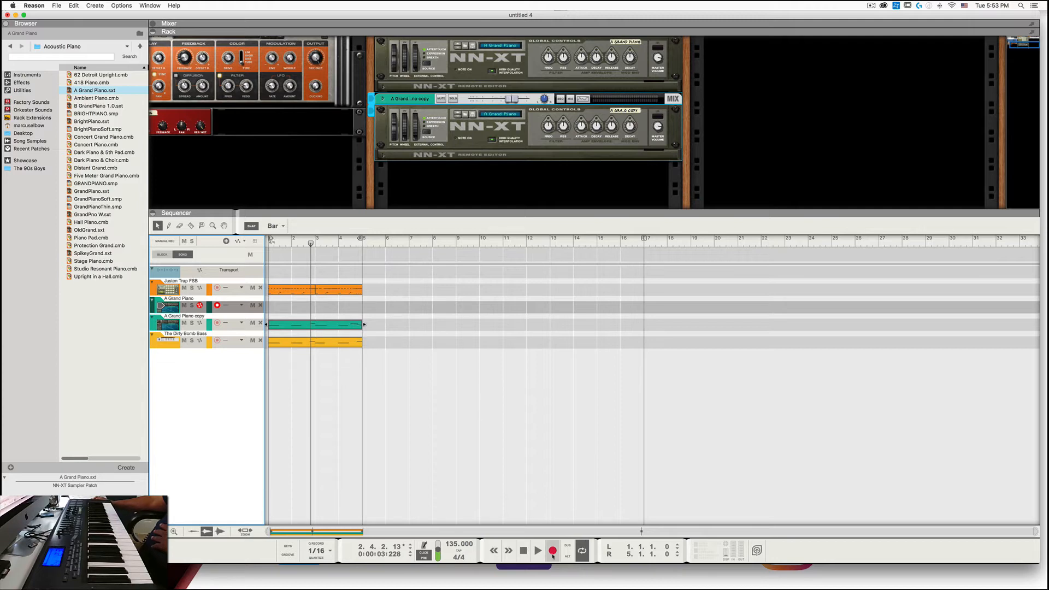
{"action": "left_click", "coordinate": [523, 553]}
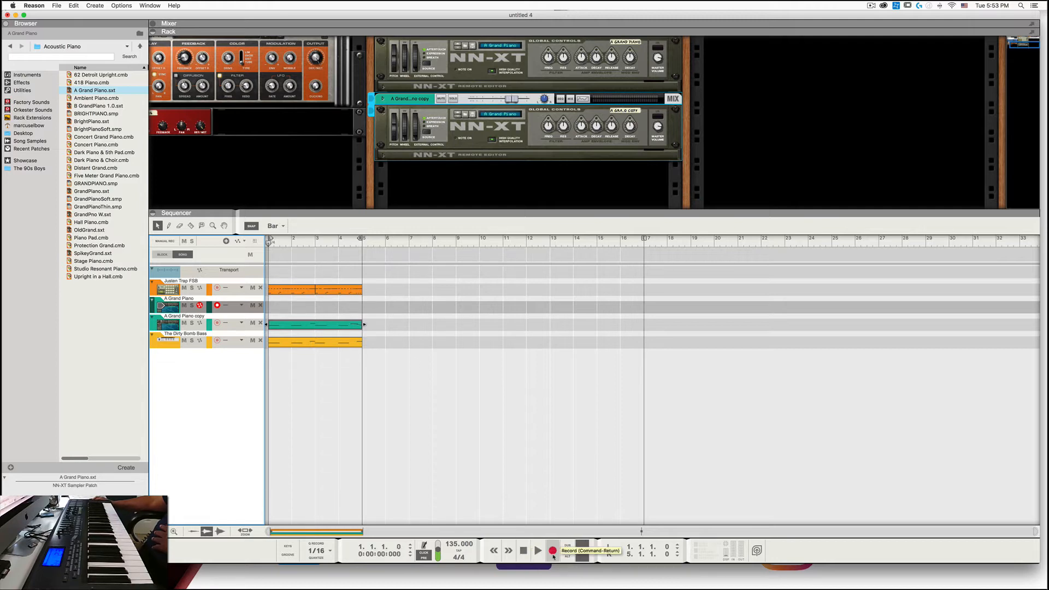
{"action": "left_click", "coordinate": [553, 553]}
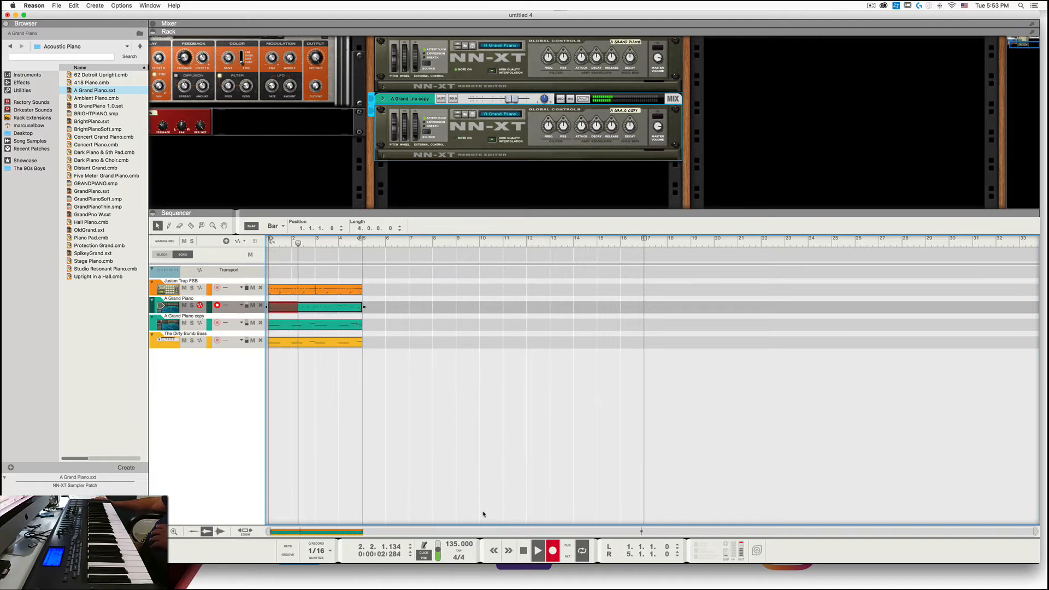
{"action": "left_click", "coordinate": [553, 552]}
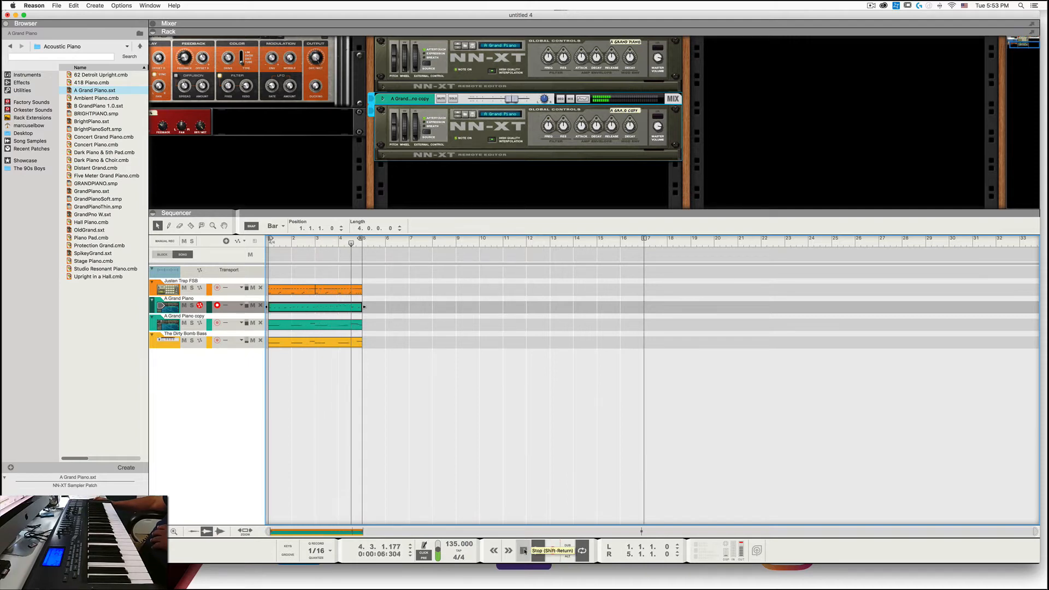
{"action": "left_click", "coordinate": [524, 550]}
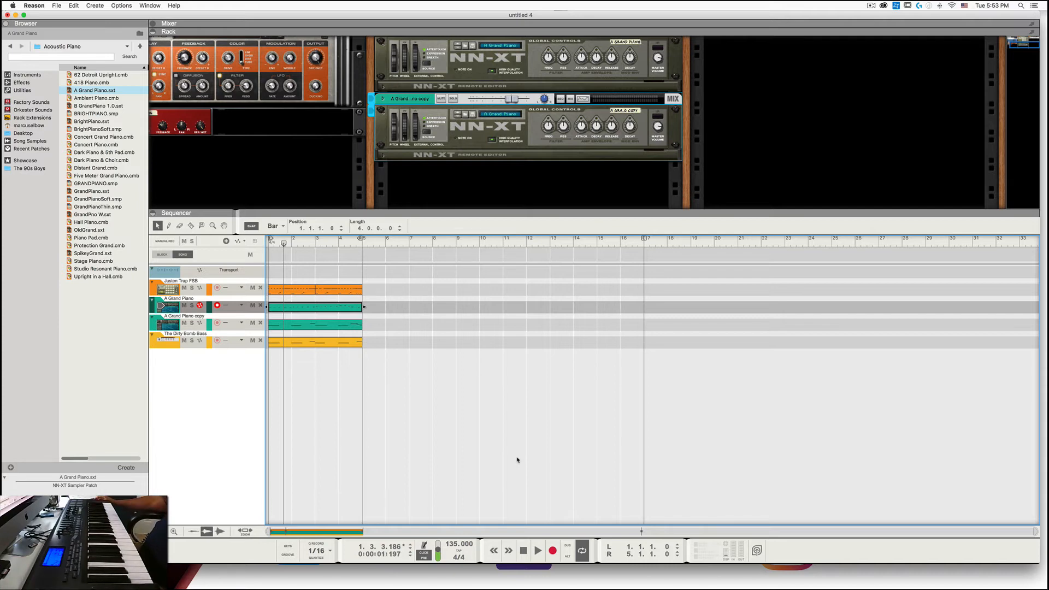
Step: Show the mixer above the sequencer with the channel strips for drums, both pianos and bass
{"action": "scroll", "coordinate": [698, 117], "scroll_direction": "up", "scroll_amount": 1}
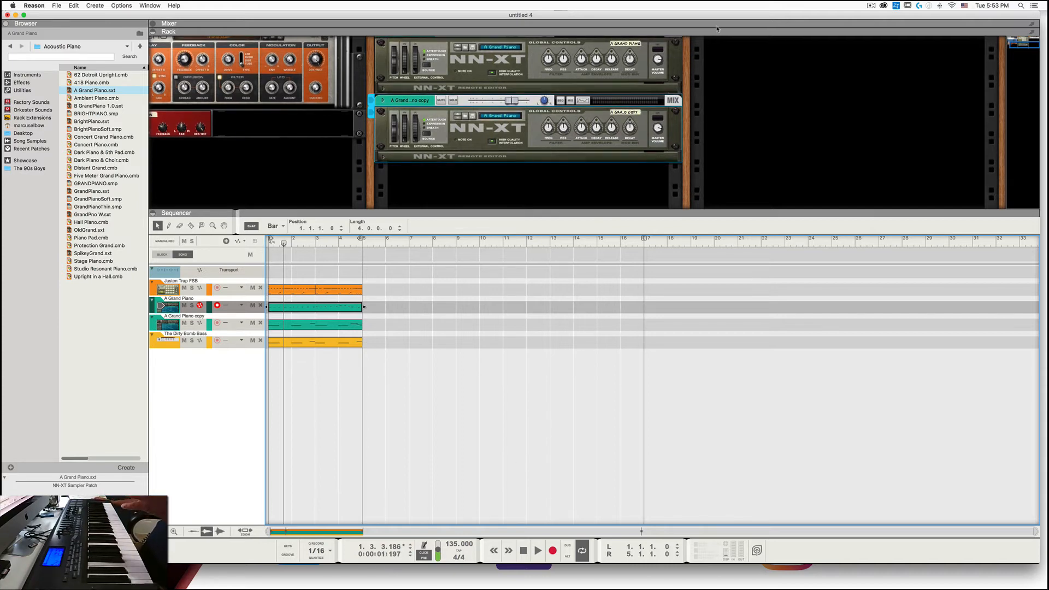
{"action": "key", "text": "F5"}
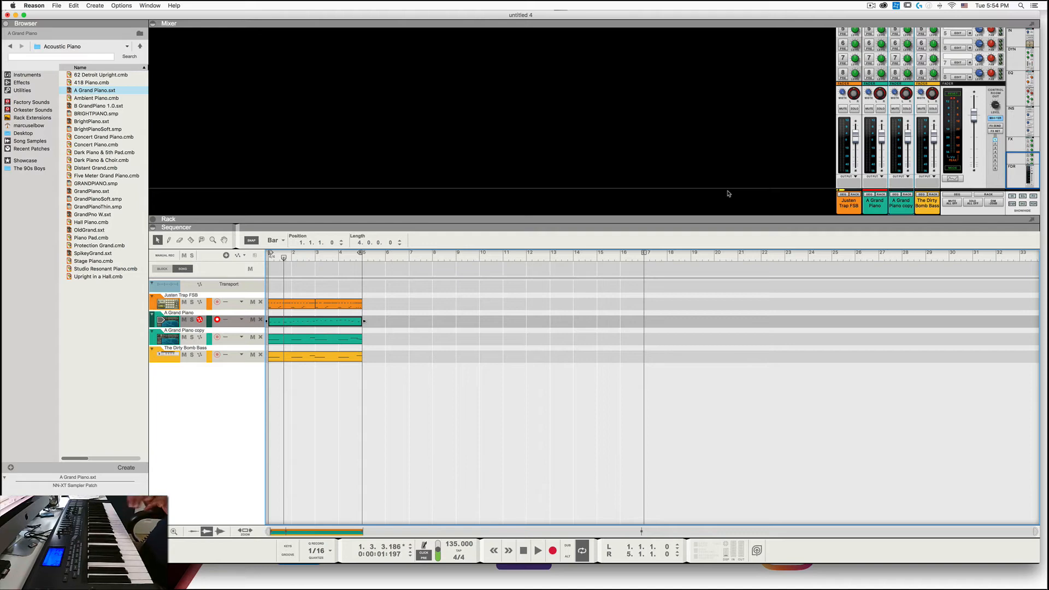
Step: Minimize the untitled 4 song window and restore it from the Dock
{"action": "left_click", "coordinate": [15, 15]}
{"action": "mouse_move", "coordinate": [925, 570]}
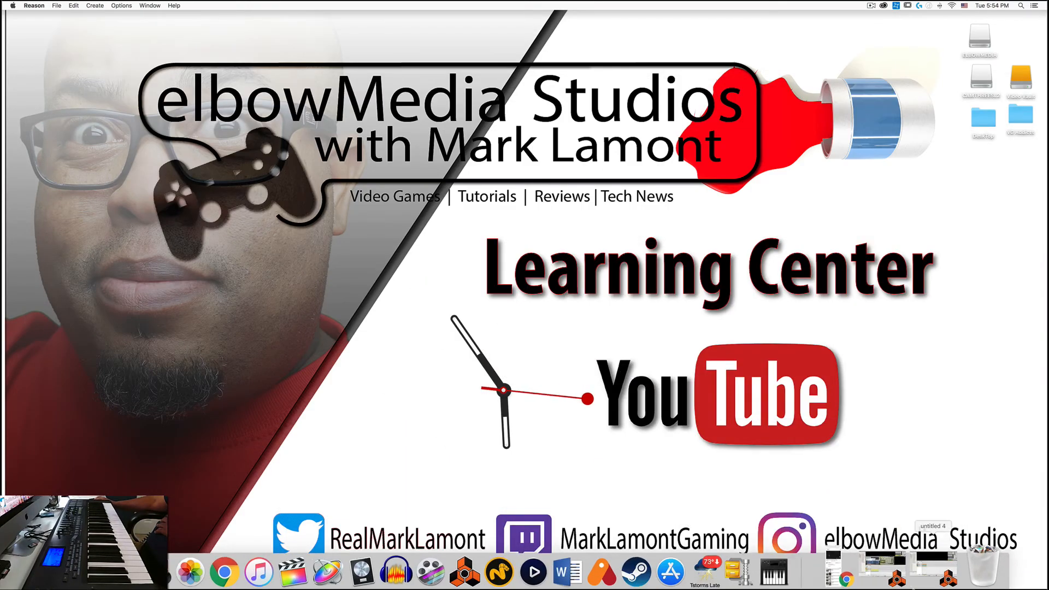
{"action": "left_click", "coordinate": [927, 569]}
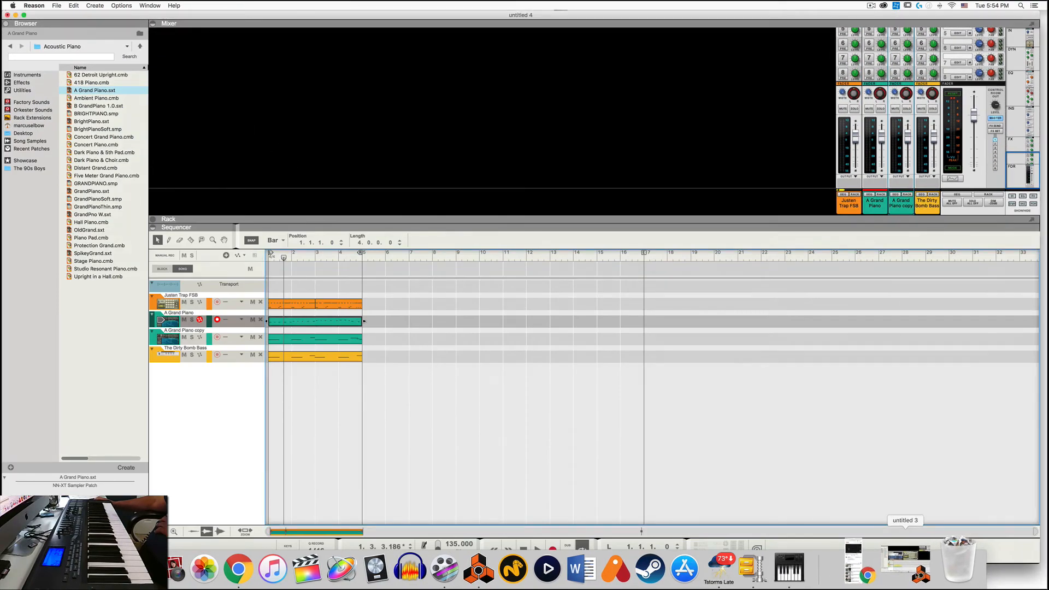
Step: Restore the minimized untitled 3 song, listen to its four-bar loop from bar 1, and minimize it again to return to untitled 4
{"action": "left_click", "coordinate": [927, 569]}
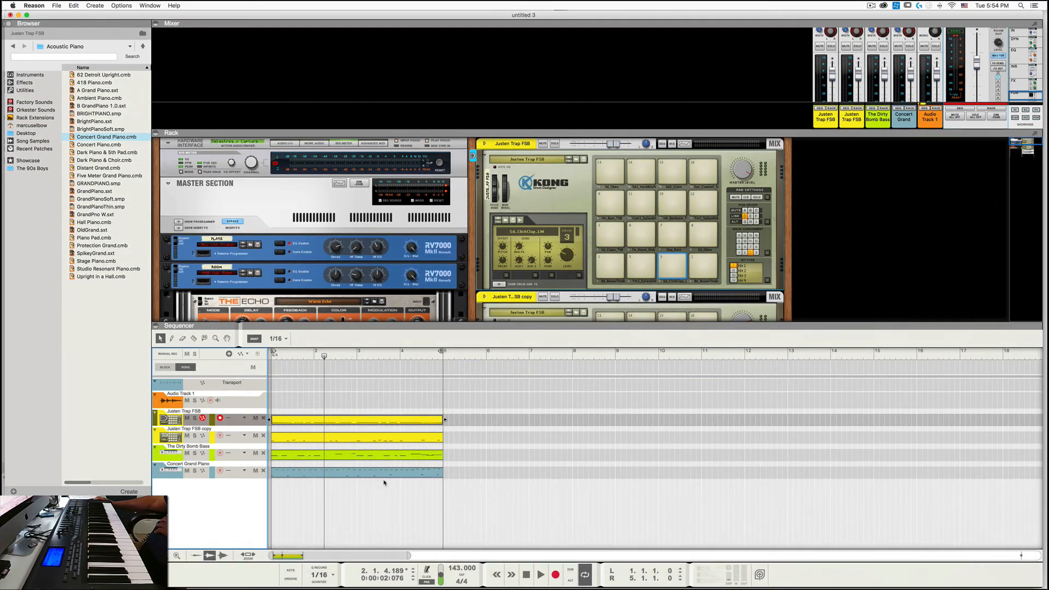
{"action": "left_click", "coordinate": [525, 574]}
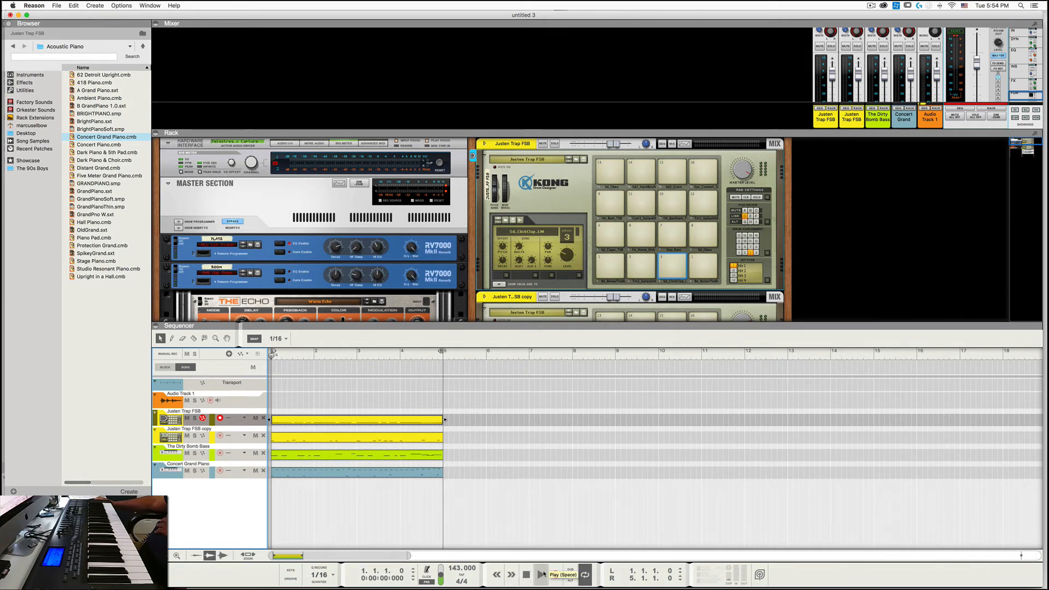
{"action": "left_click", "coordinate": [540, 574]}
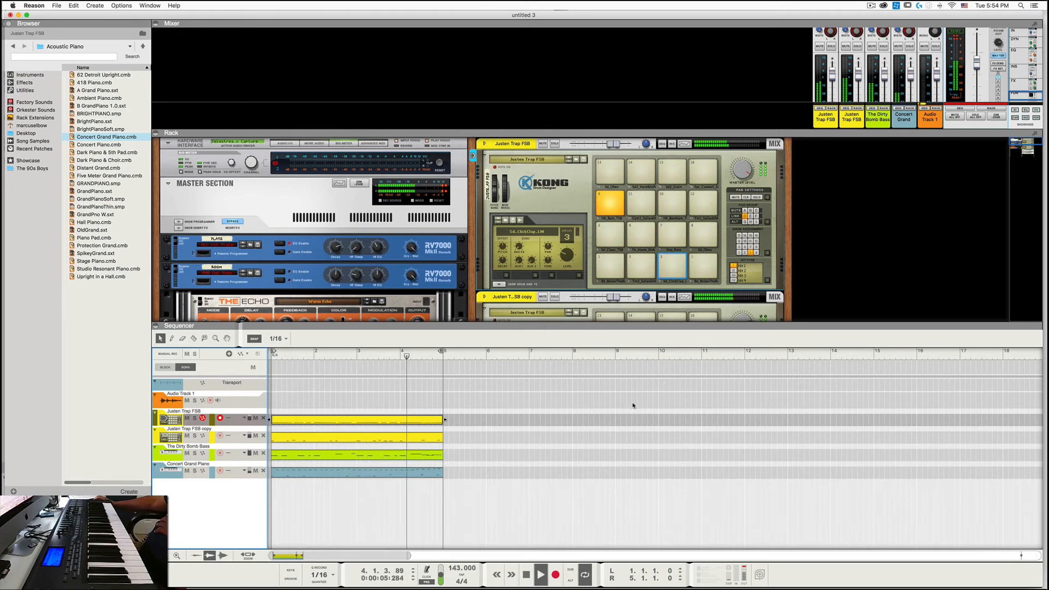
{"action": "scroll", "coordinate": [859, 62], "scroll_direction": "down", "scroll_amount": 3}
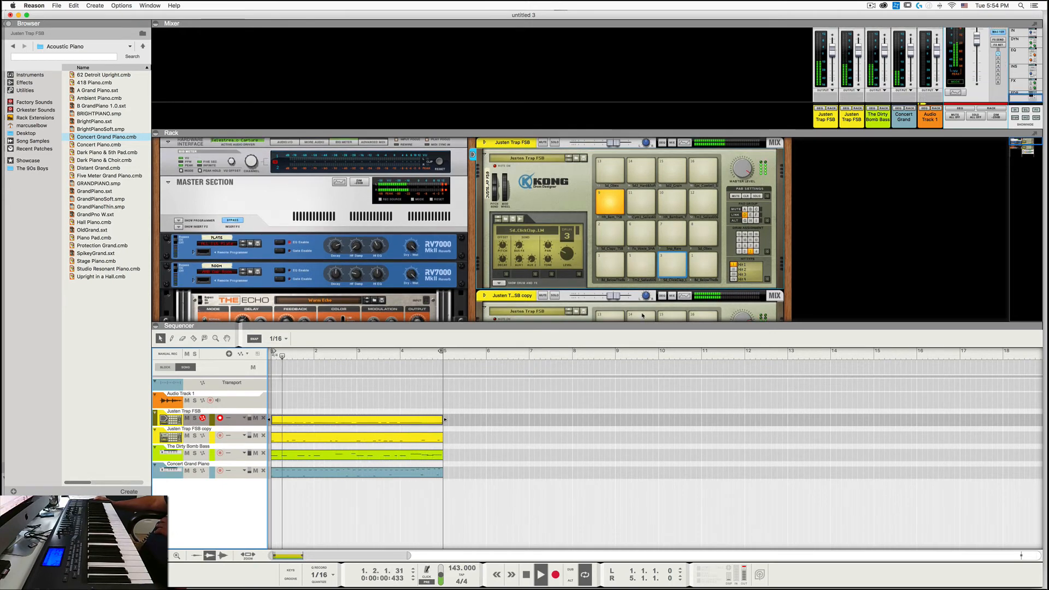
{"action": "left_click", "coordinate": [526, 574]}
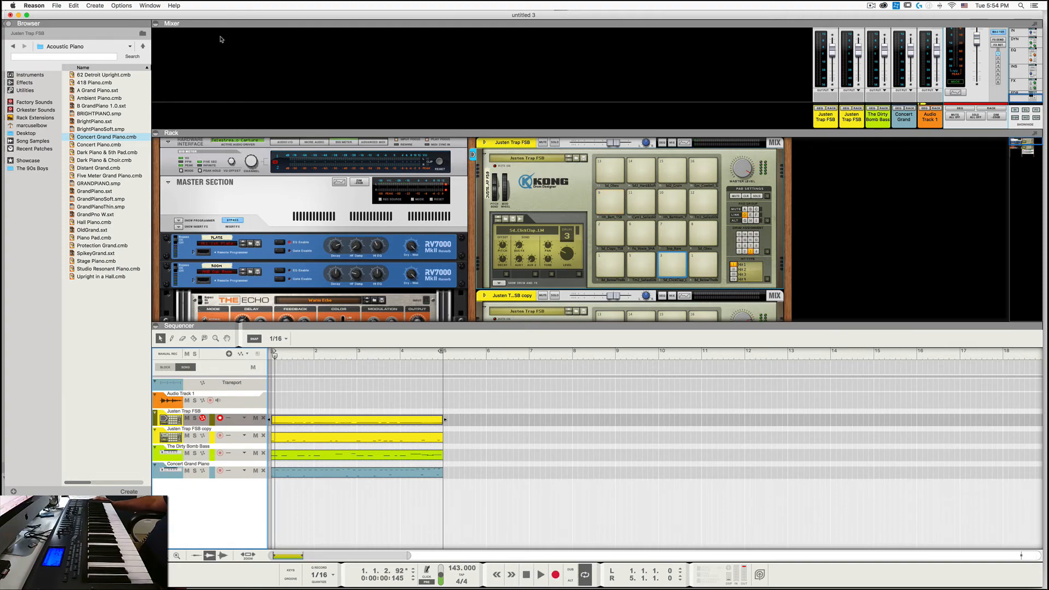
{"action": "left_click", "coordinate": [18, 15]}
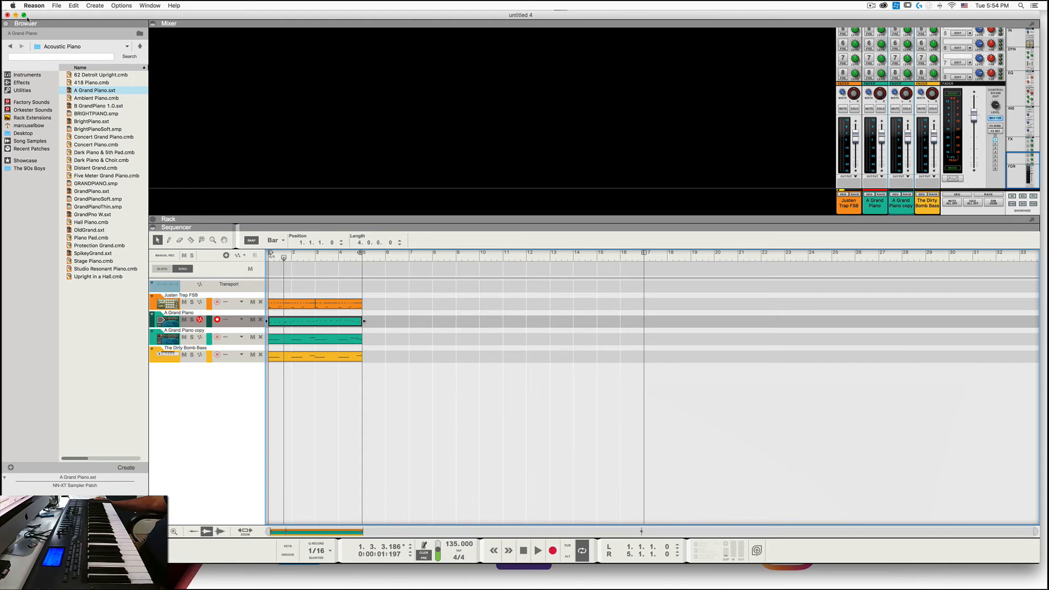
{"action": "left_click", "coordinate": [69, 91]}
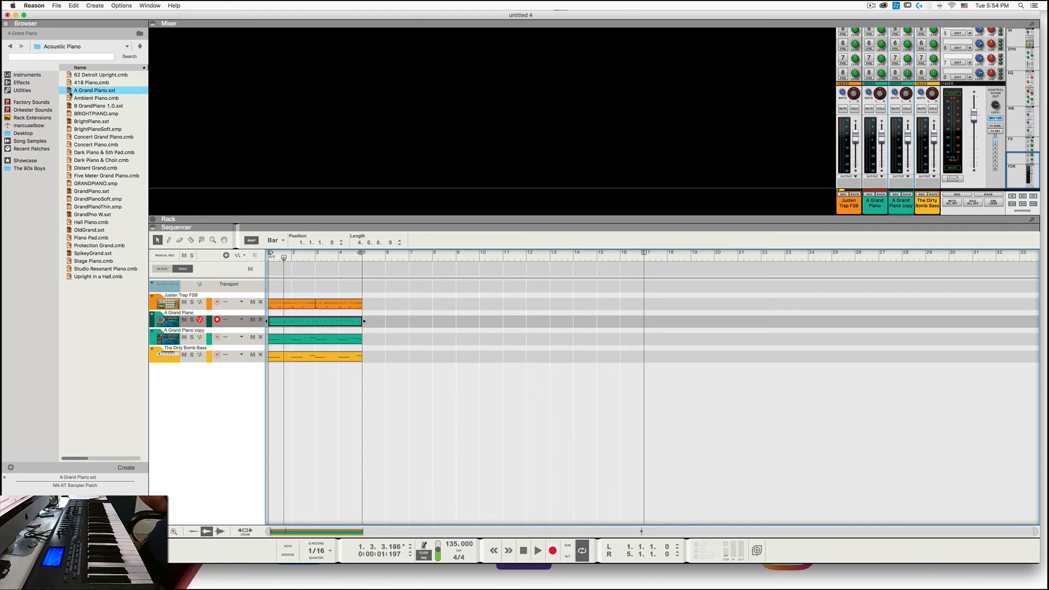